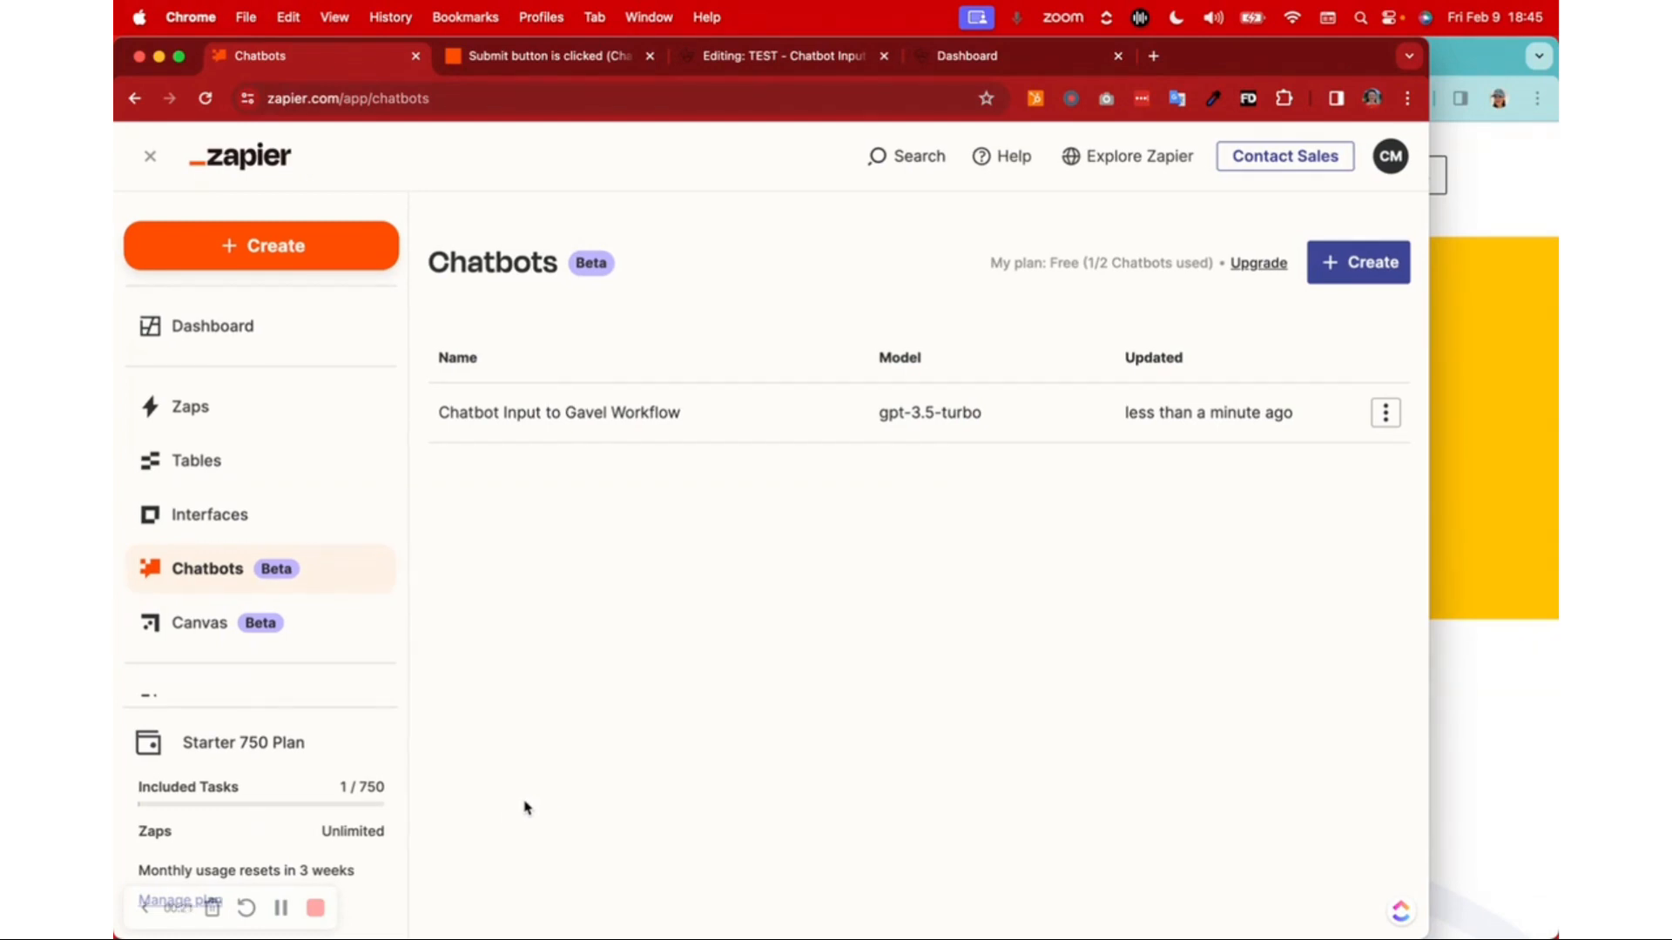
- Open the Chatbot to Gavel Demo page from the Cor Meum site's DEMOS menu
{"action": "left_click", "coordinate": [1458, 59]}
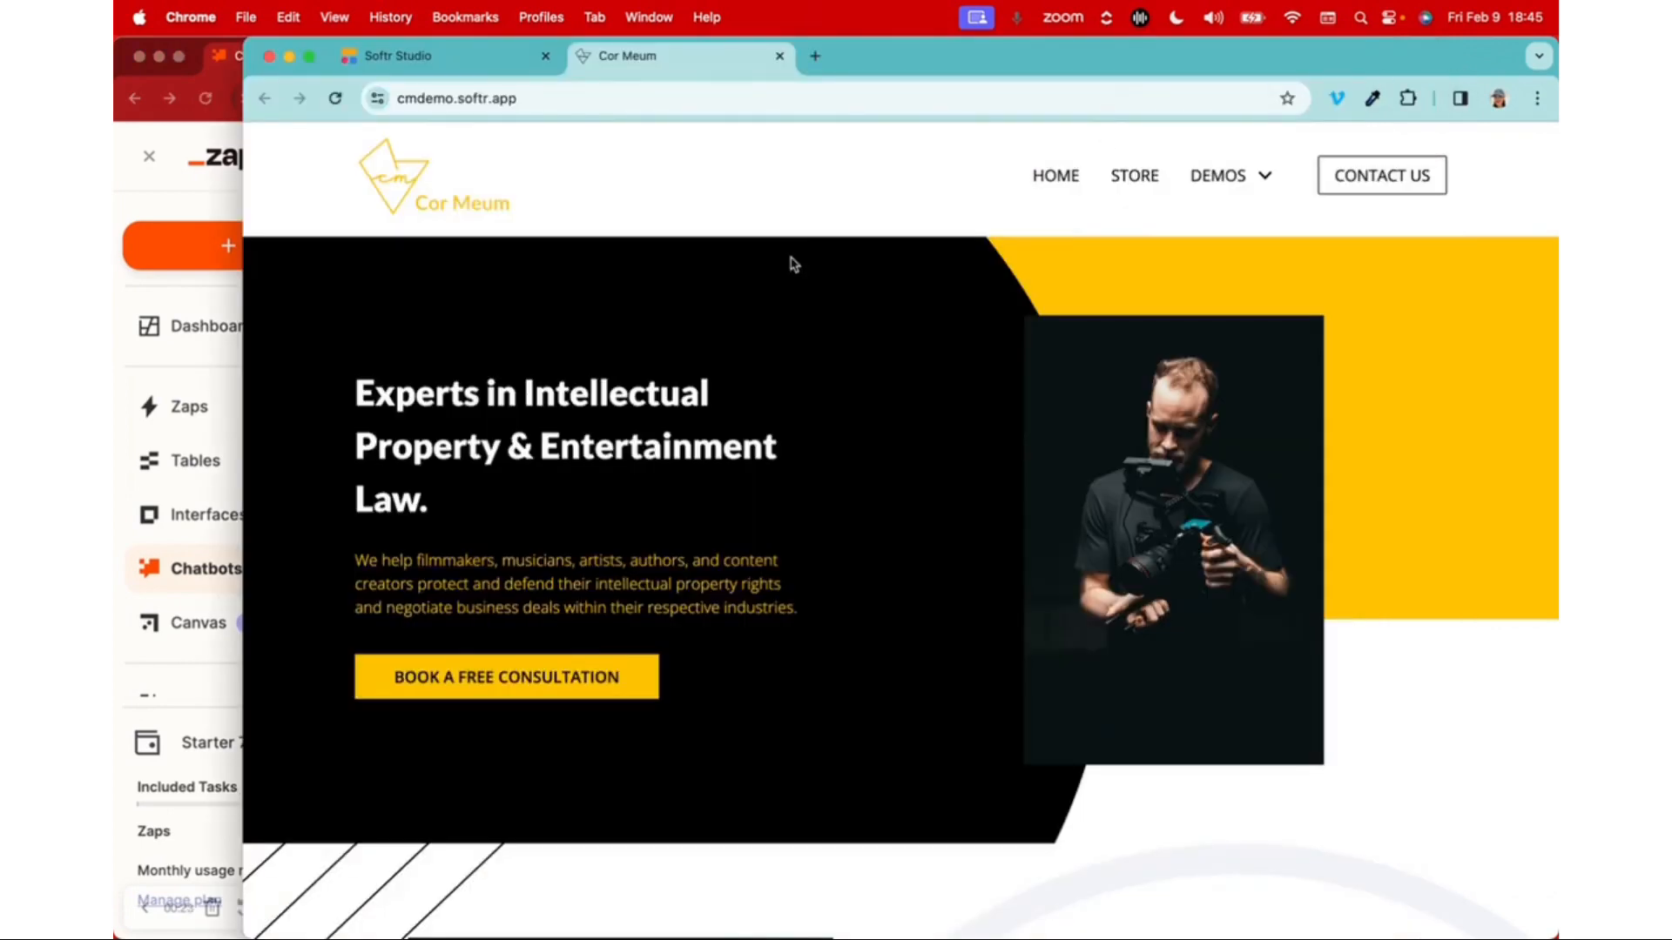
{"action": "mouse_move", "coordinate": [1218, 187]}
{"action": "left_click", "coordinate": [1230, 254]}
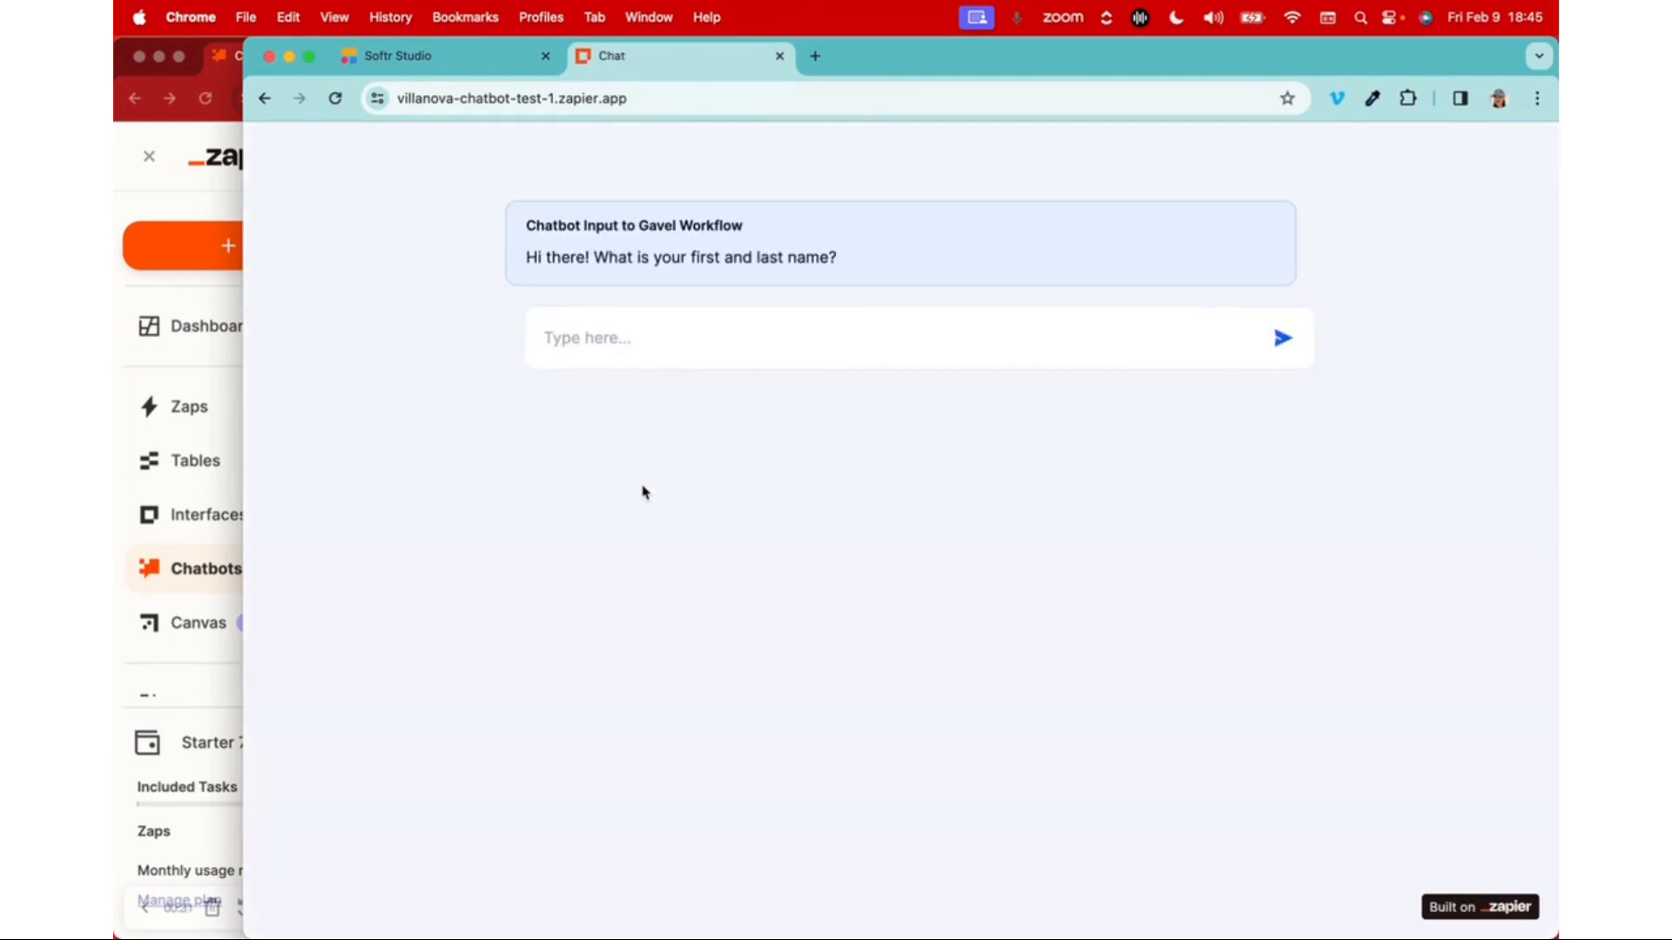
- Answer the chatbot's name question with a test client's first and last name
{"action": "left_click", "coordinate": [686, 343]}
{"action": "type", "text": "Demie"}
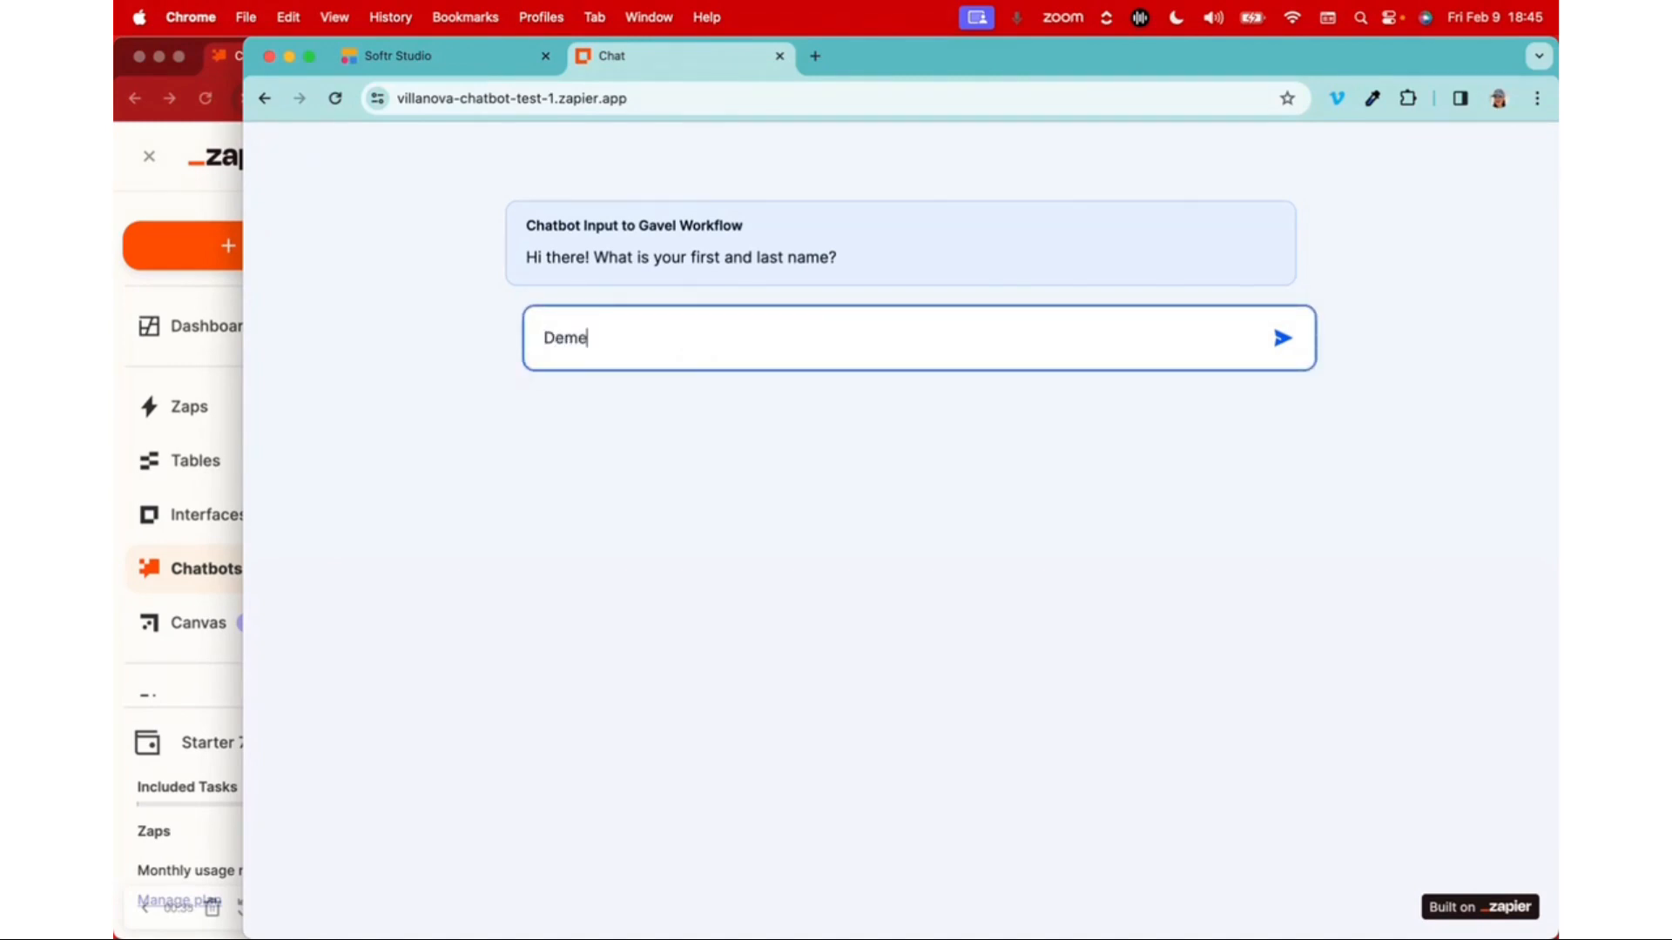
{"action": "type", "text": "tria Demonstration"}
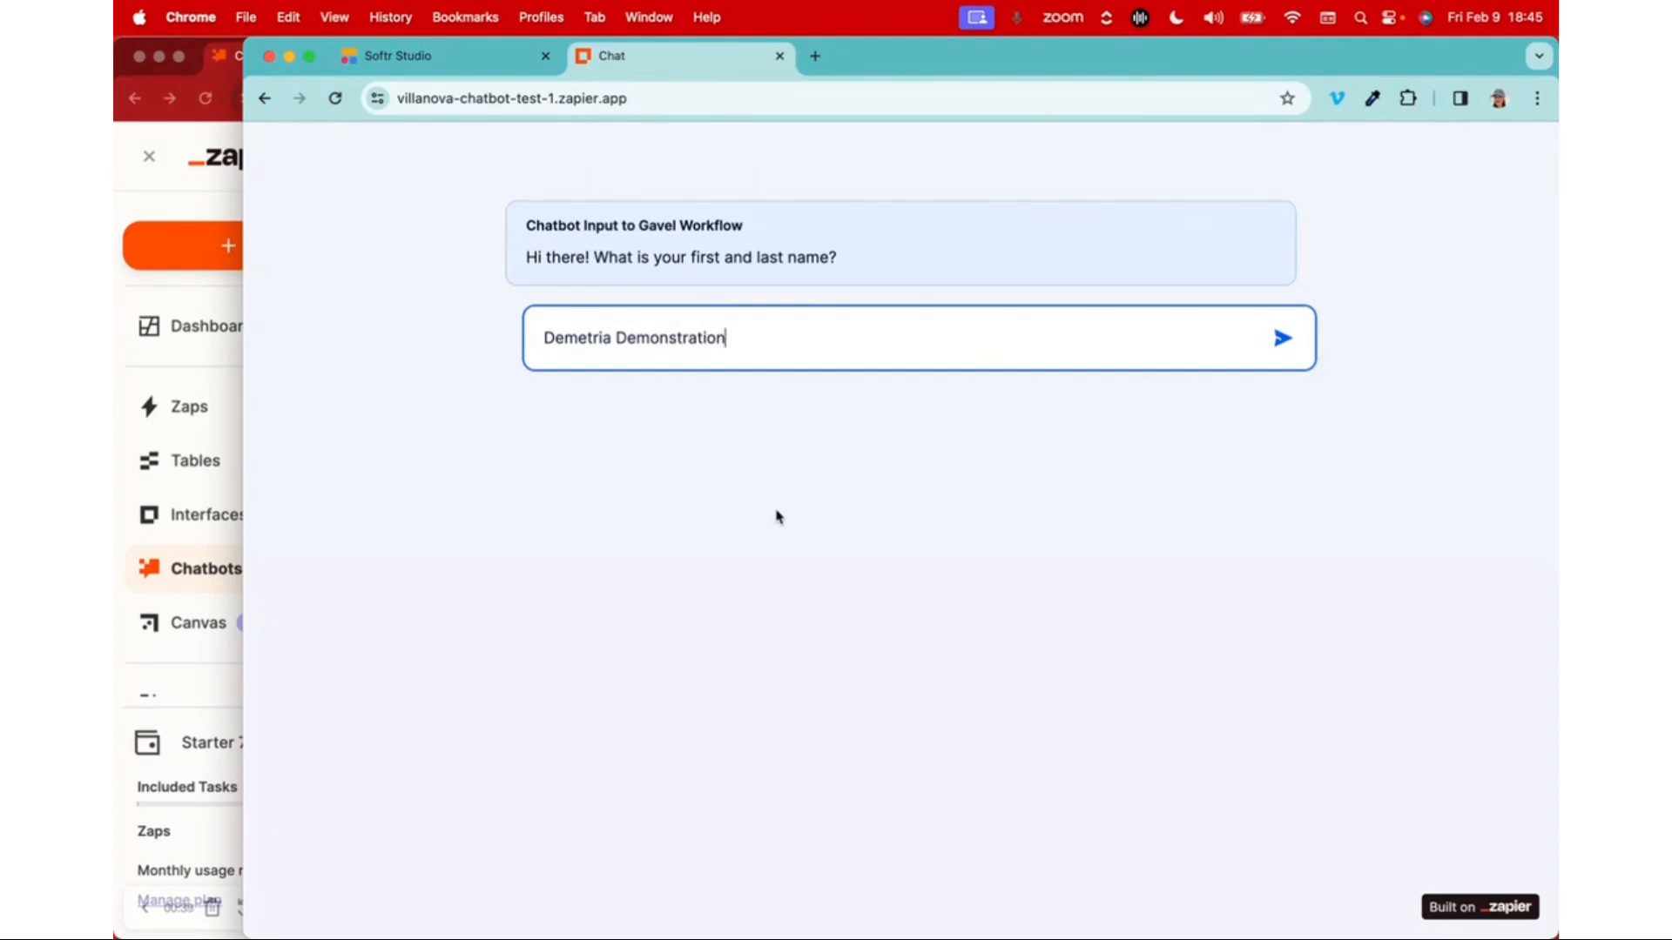
{"action": "key", "text": "Return"}
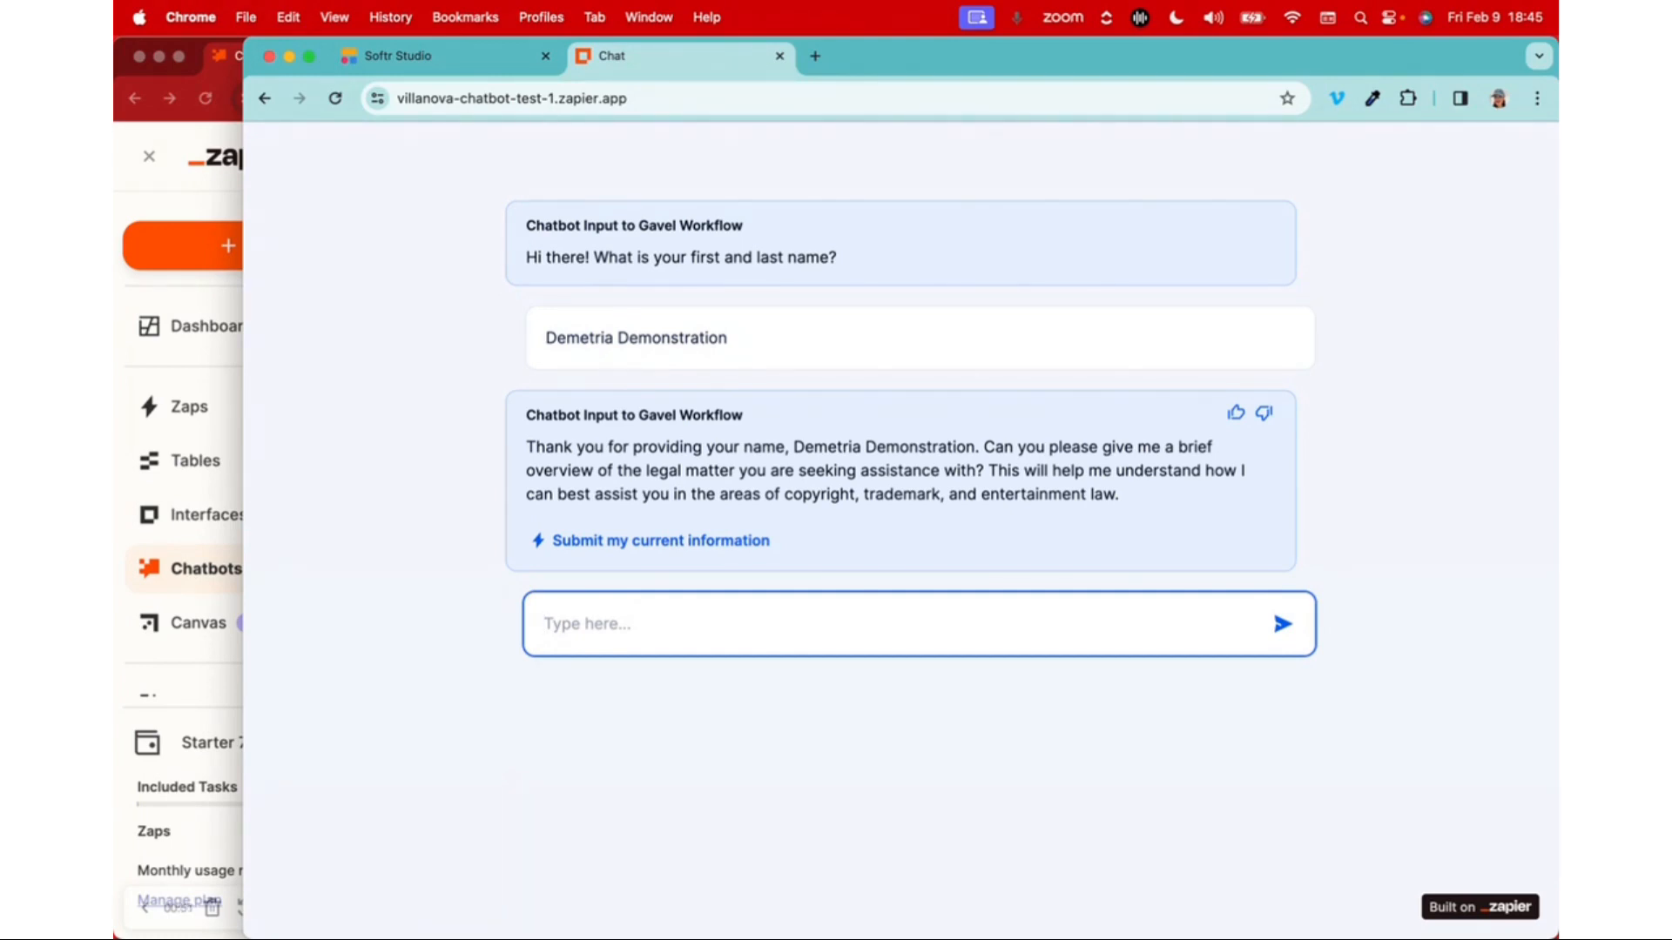
- Submit the current information and dismiss the submission confirmation
{"action": "left_click", "coordinate": [660, 540]}
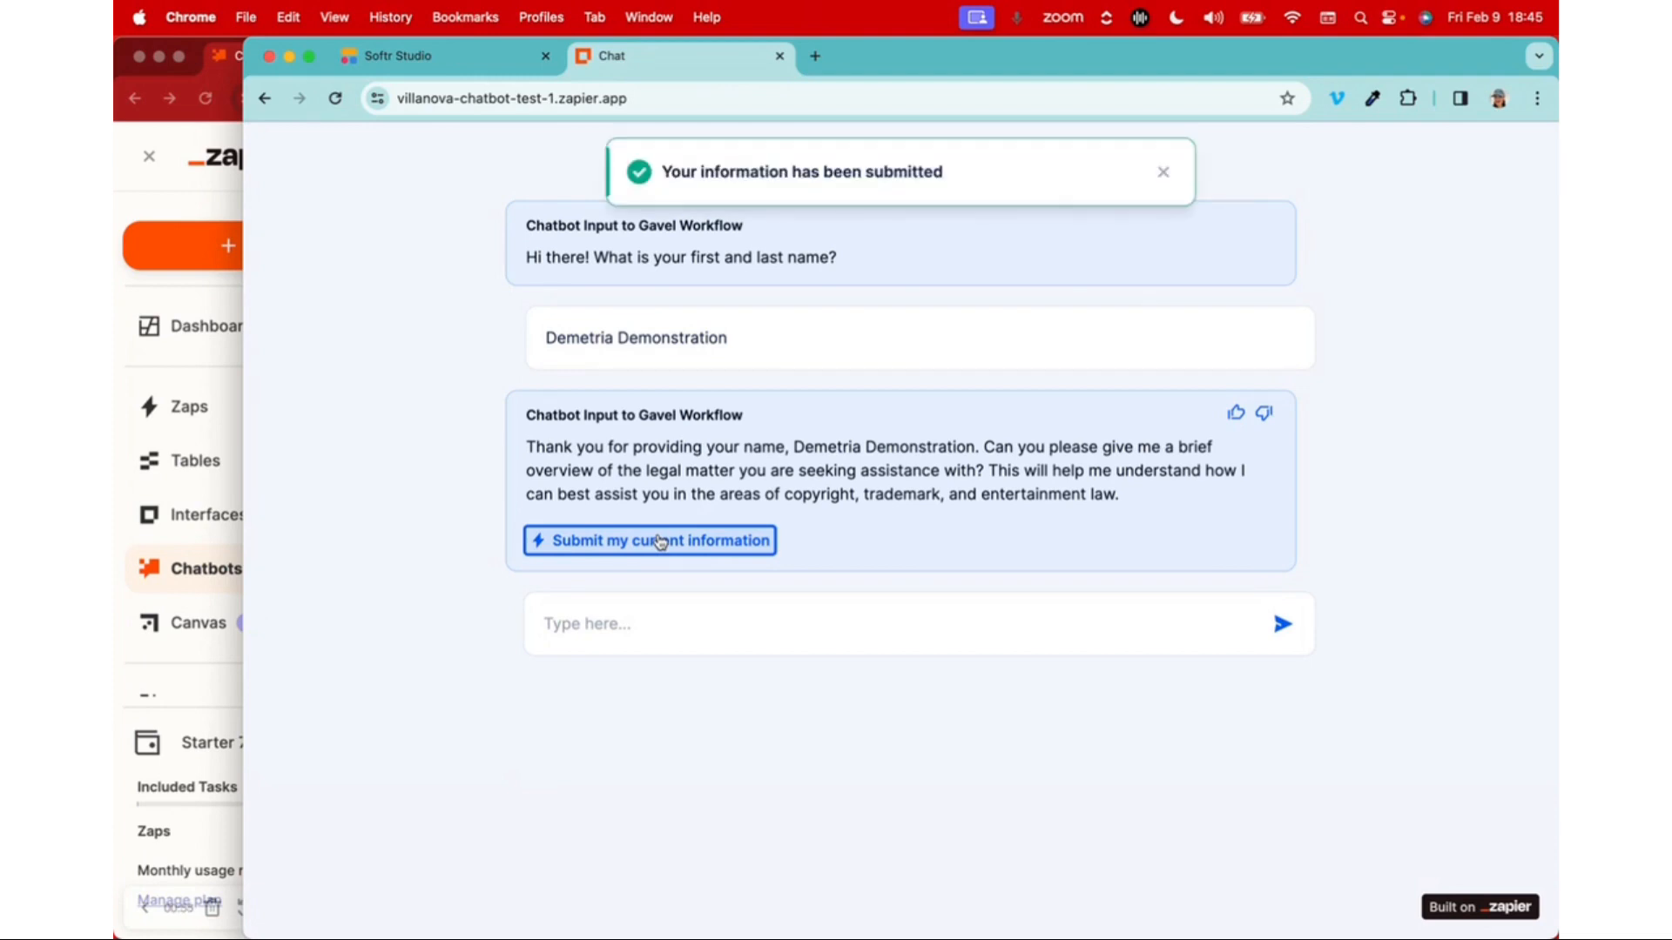
{"action": "left_click", "coordinate": [1164, 173]}
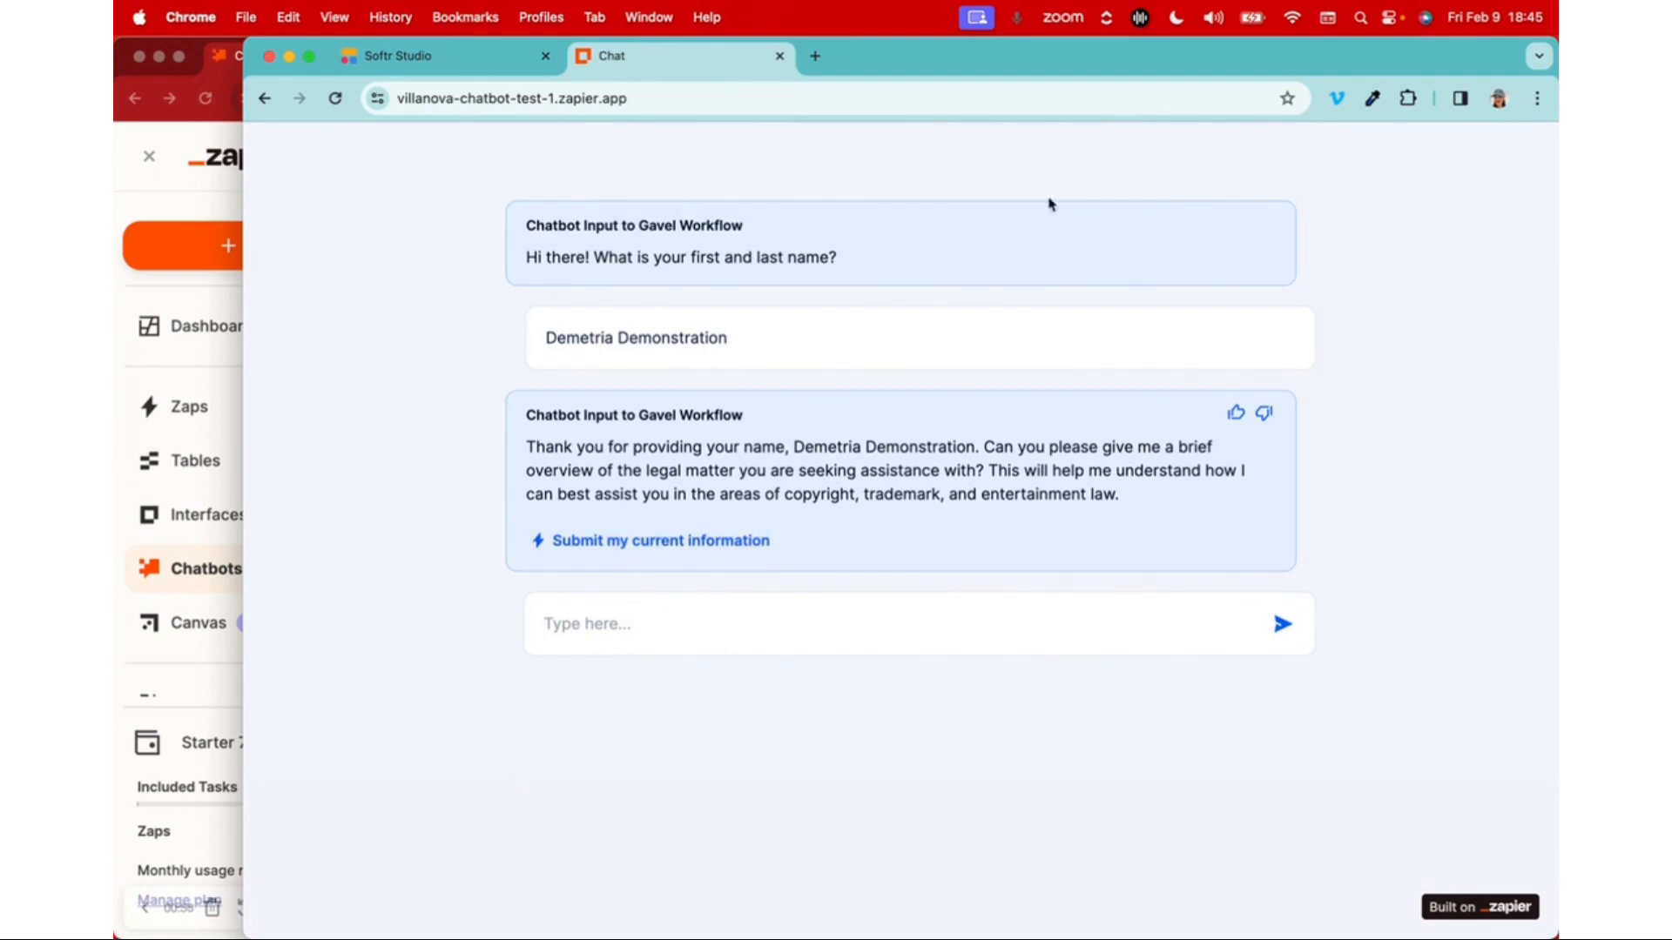
{"action": "left_click", "coordinate": [114, 298]}
- In Gavel's Data Manager, list records for the TEST - Chatbot Input to Gavel Workflow
{"action": "left_click", "coordinate": [867, 61]}
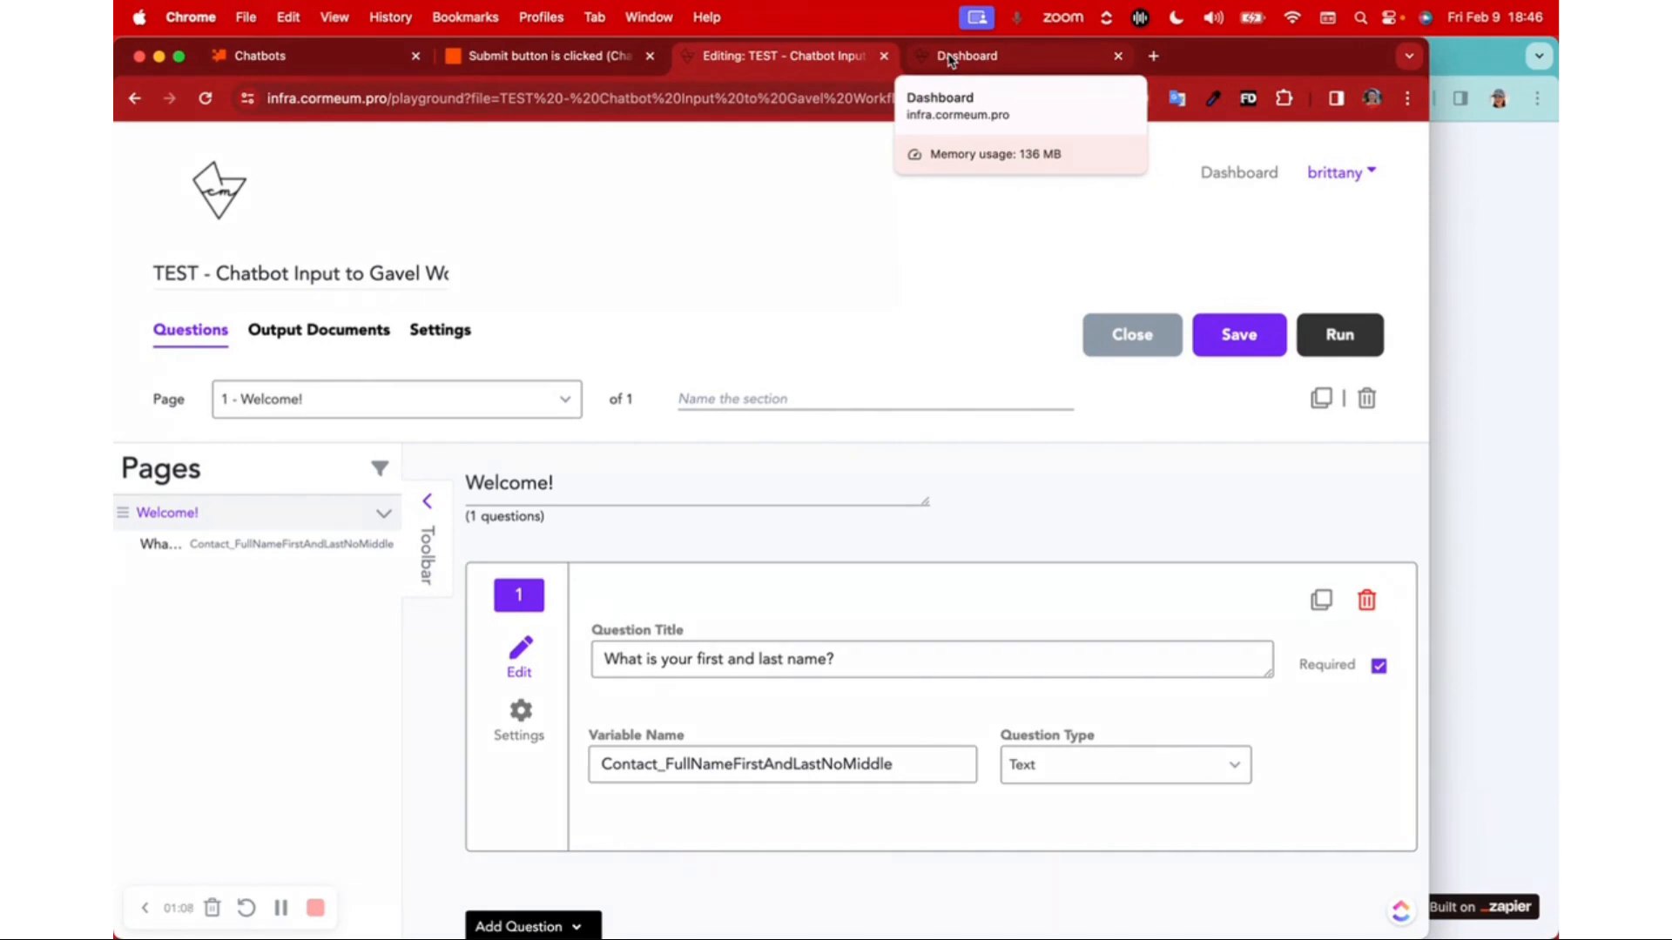
{"action": "left_click", "coordinate": [1554, 299]}
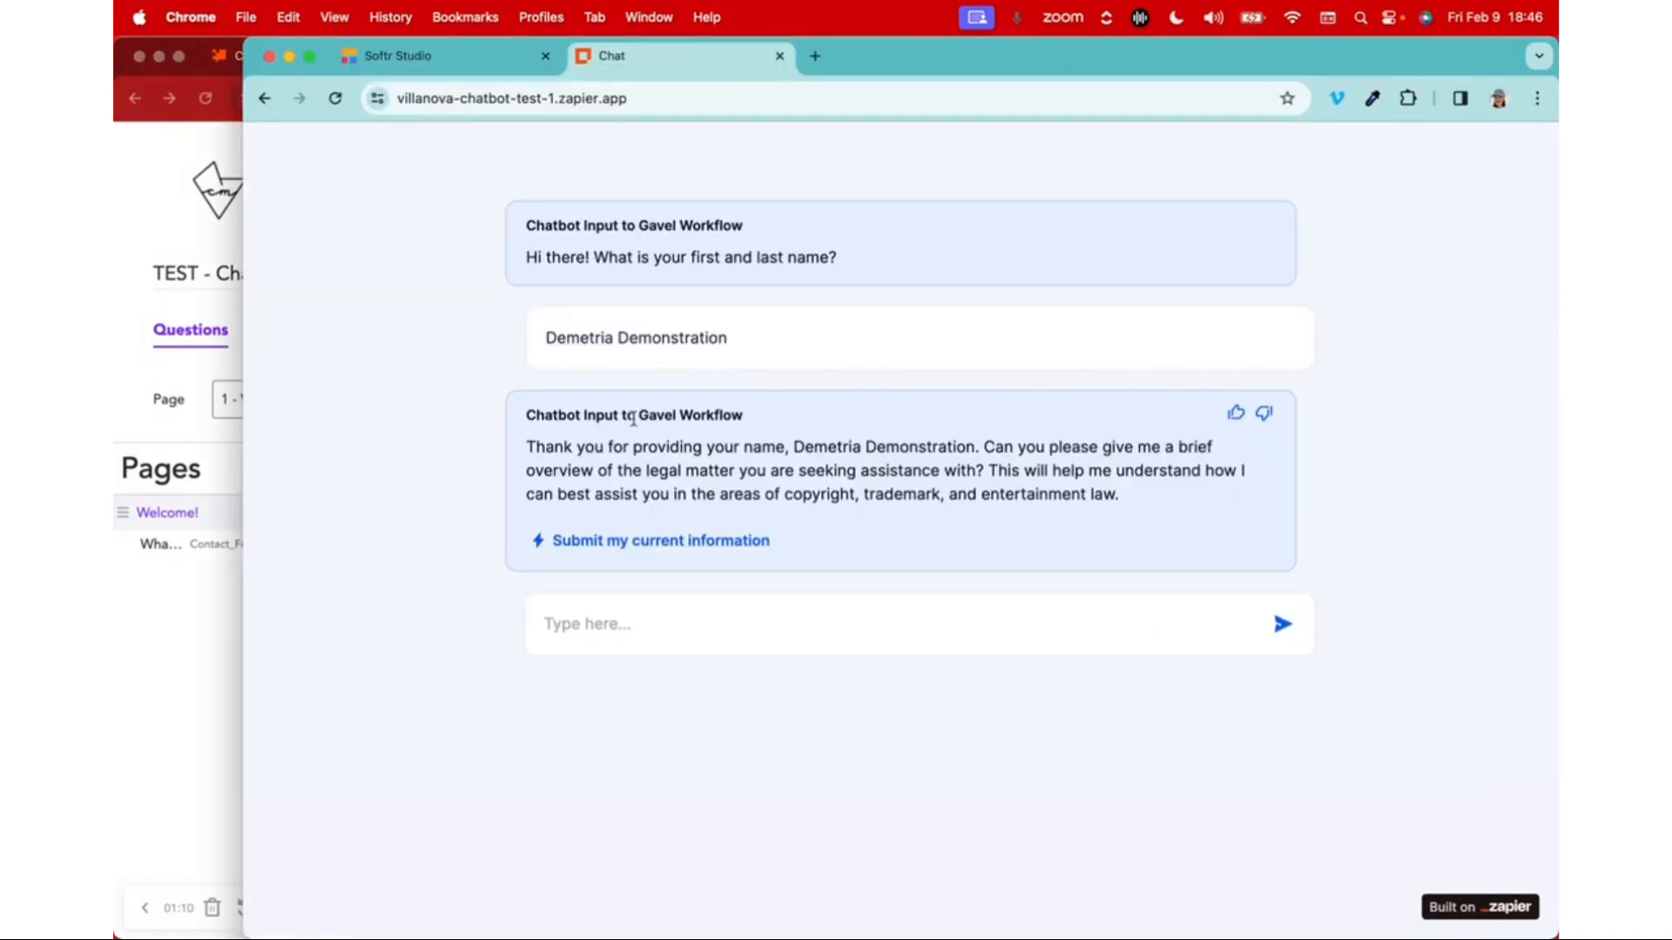
{"action": "left_click", "coordinate": [153, 676]}
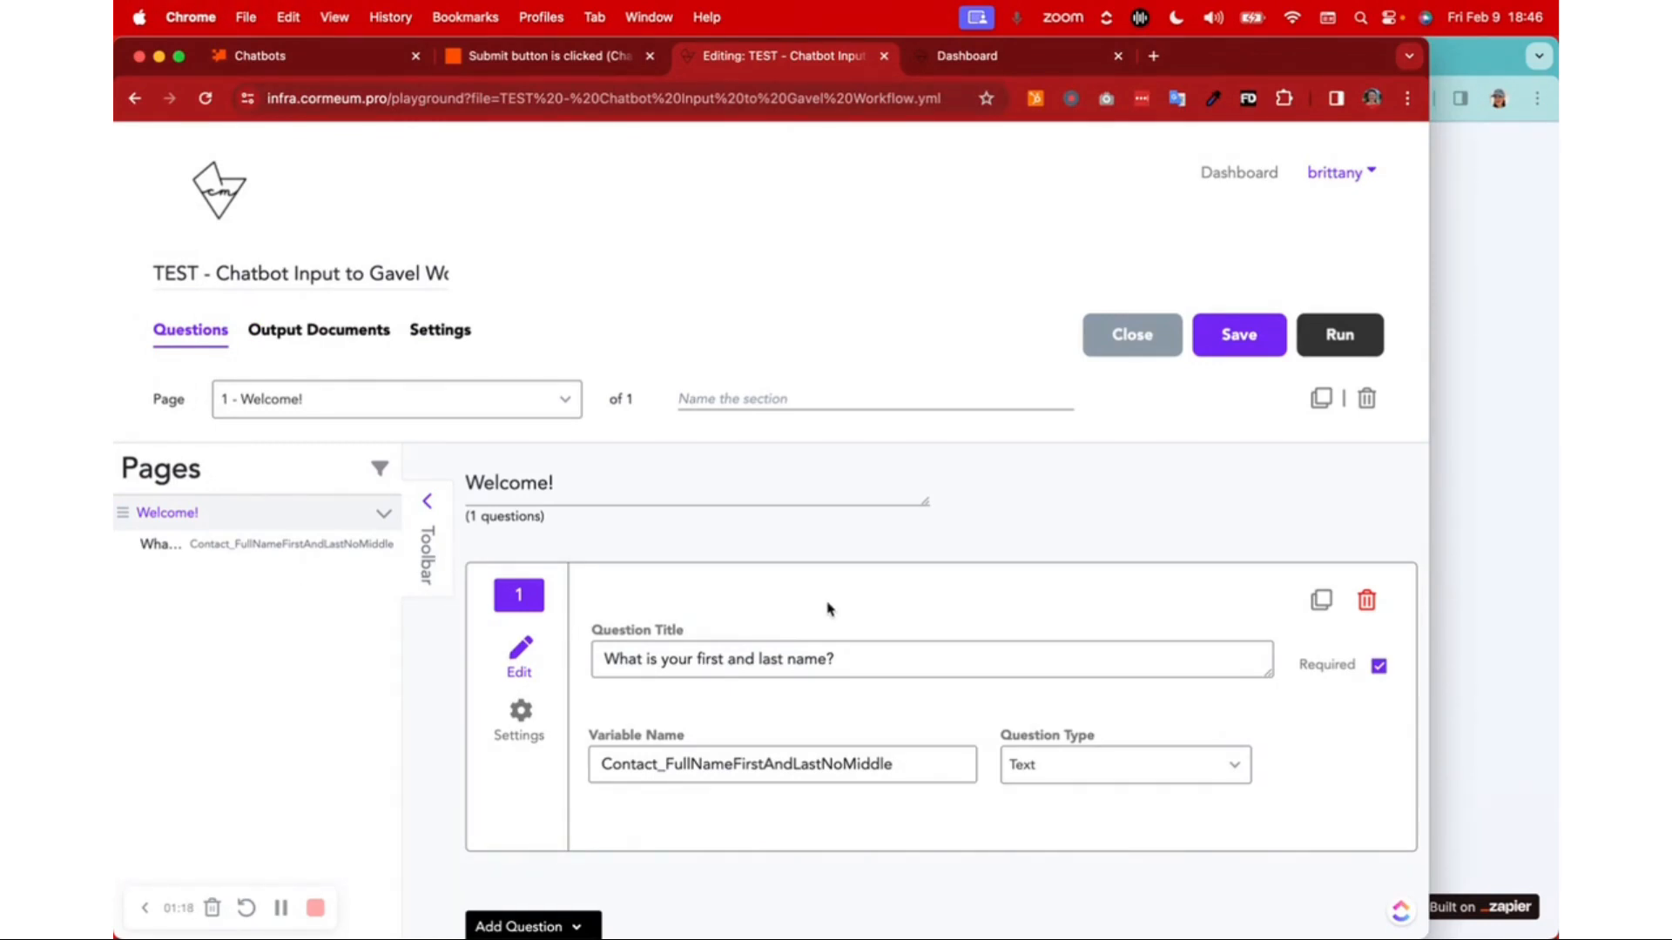
{"action": "left_click", "coordinate": [981, 65]}
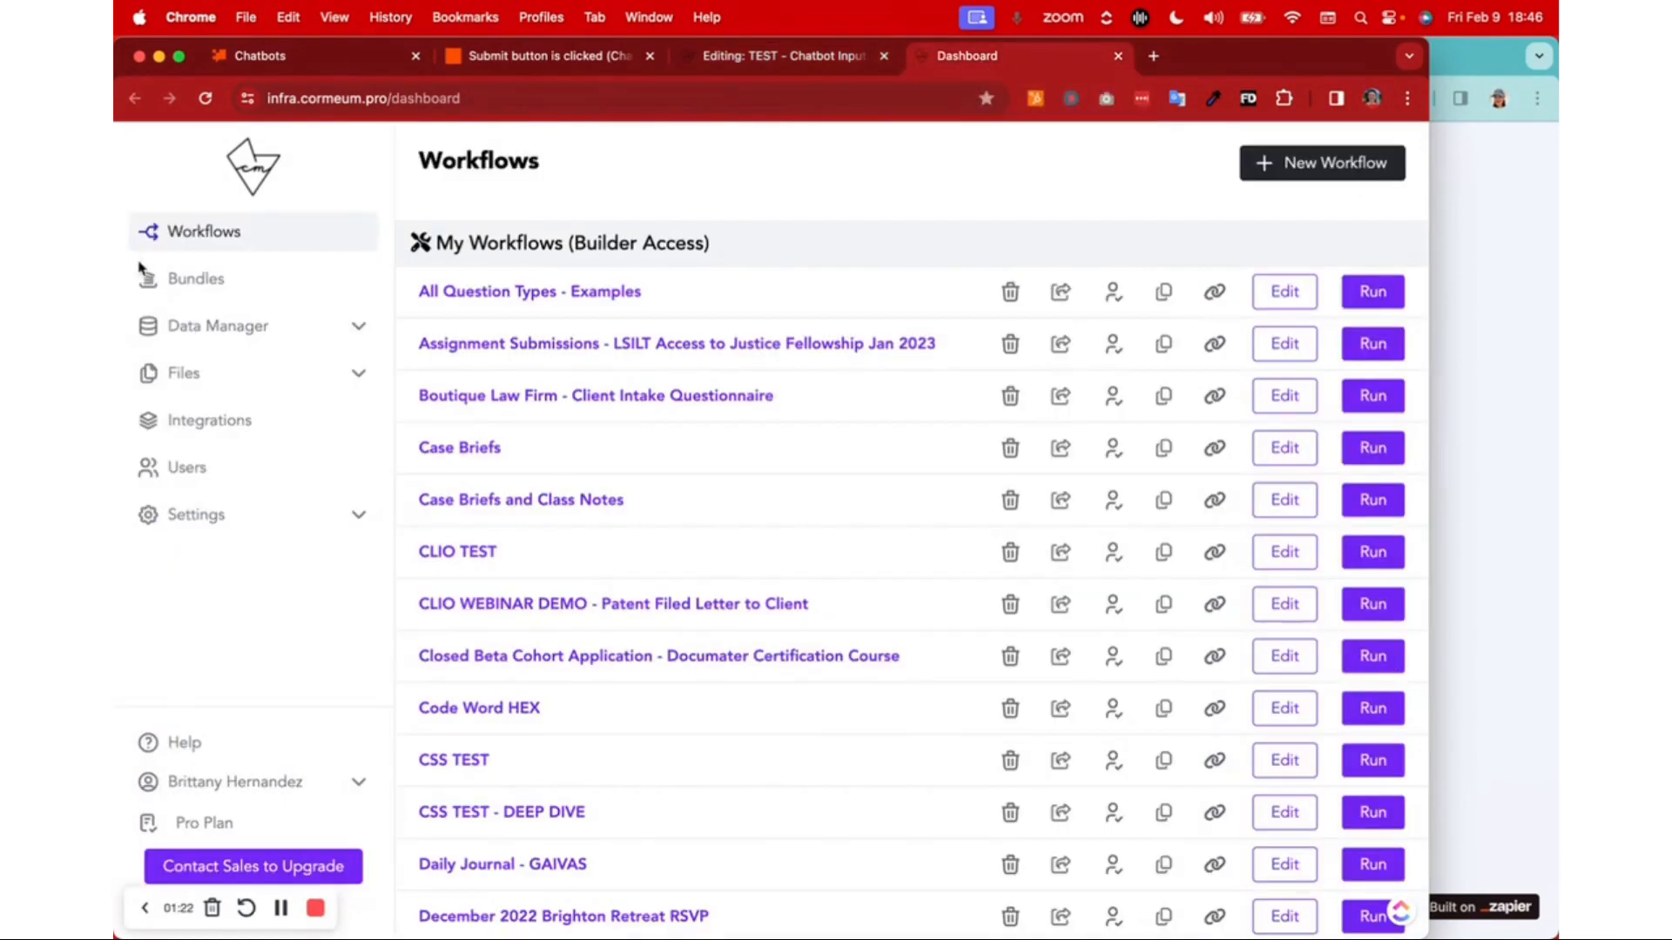
{"action": "left_click", "coordinate": [209, 327]}
{"action": "left_click", "coordinate": [246, 374]}
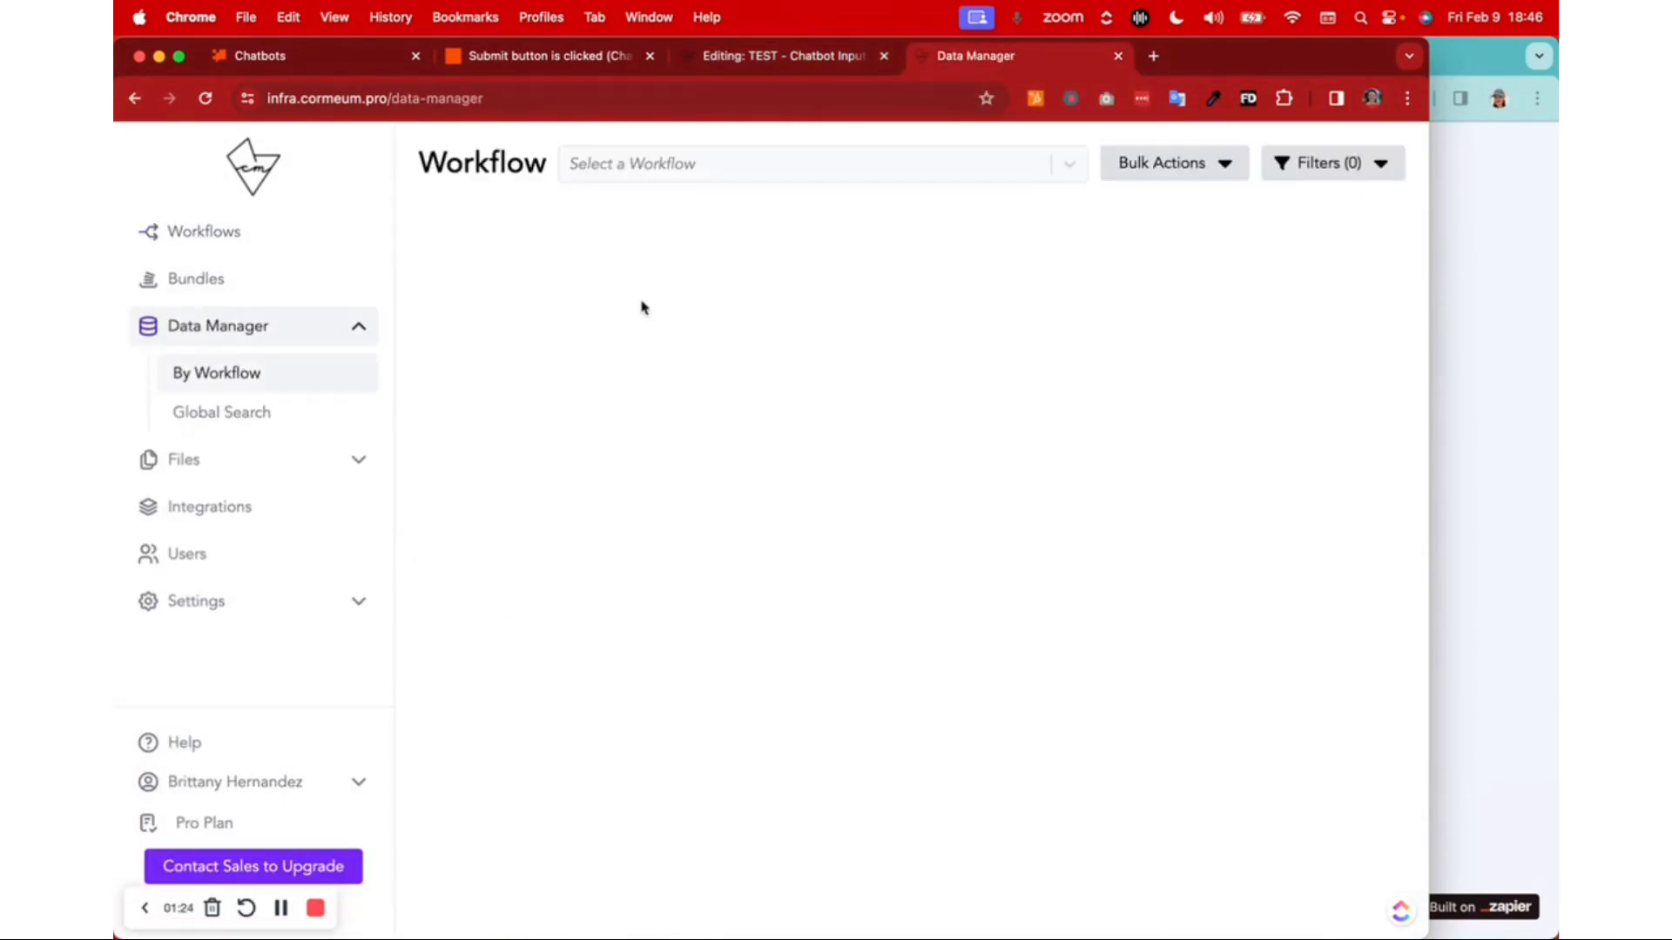
{"action": "left_click", "coordinate": [720, 162]}
{"action": "left_click", "coordinate": [749, 215]}
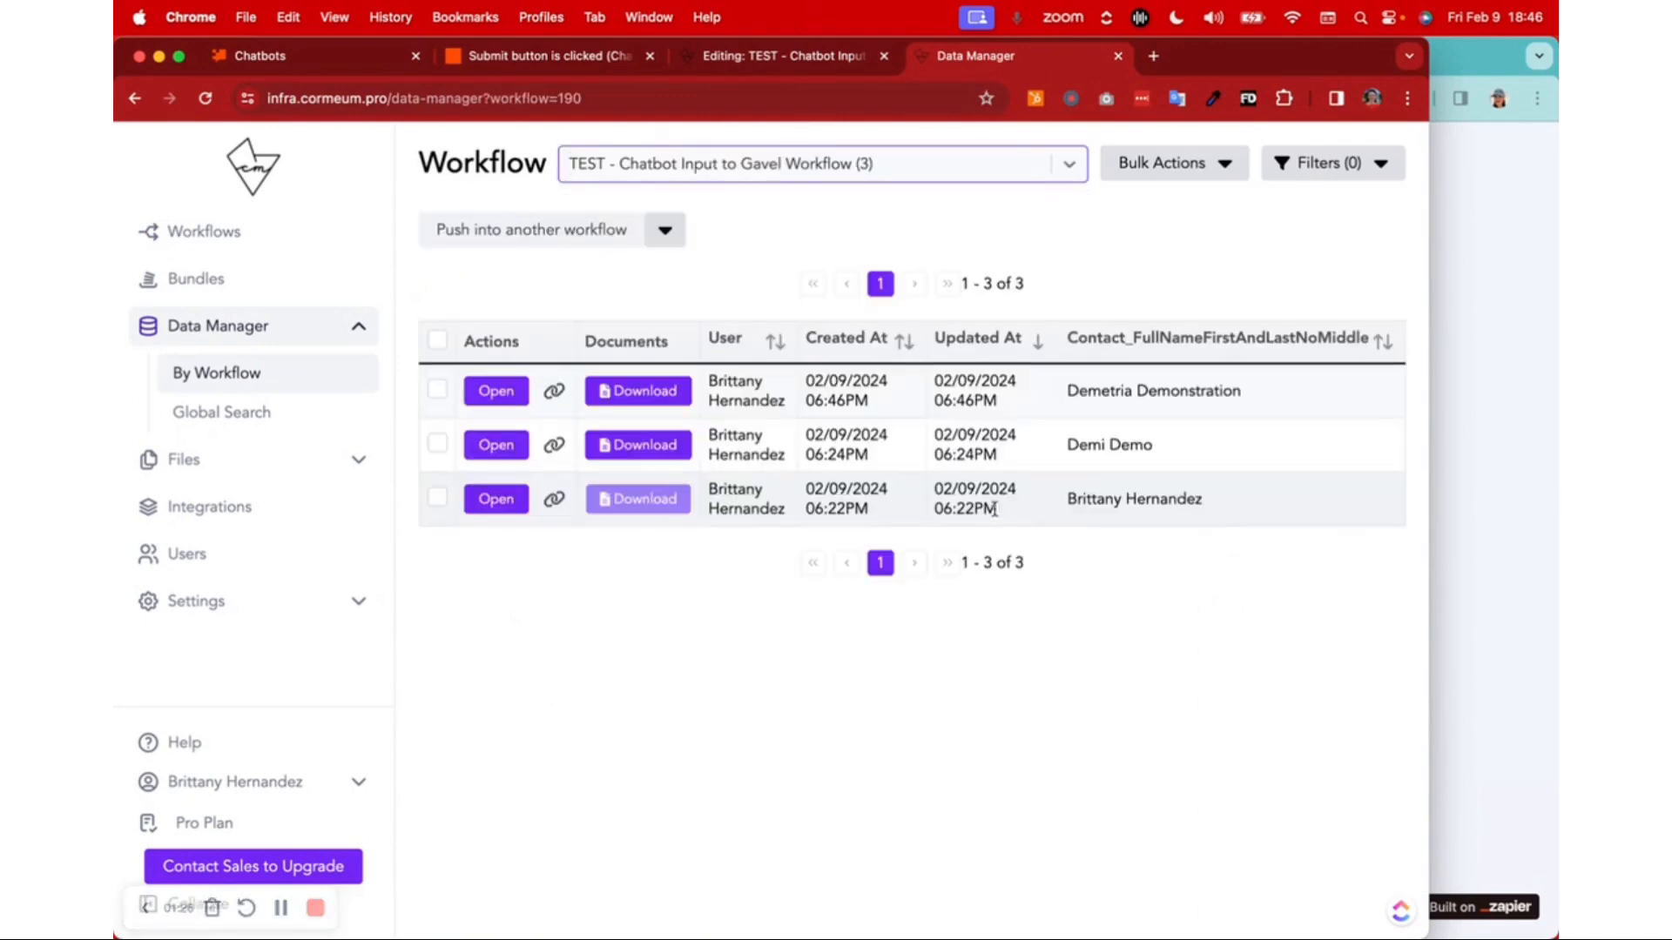
- Open the newest record and view its generated PDF showing the submitted name
{"action": "left_click_drag", "start_coordinate": [1070, 391], "coordinate": [1277, 397]}
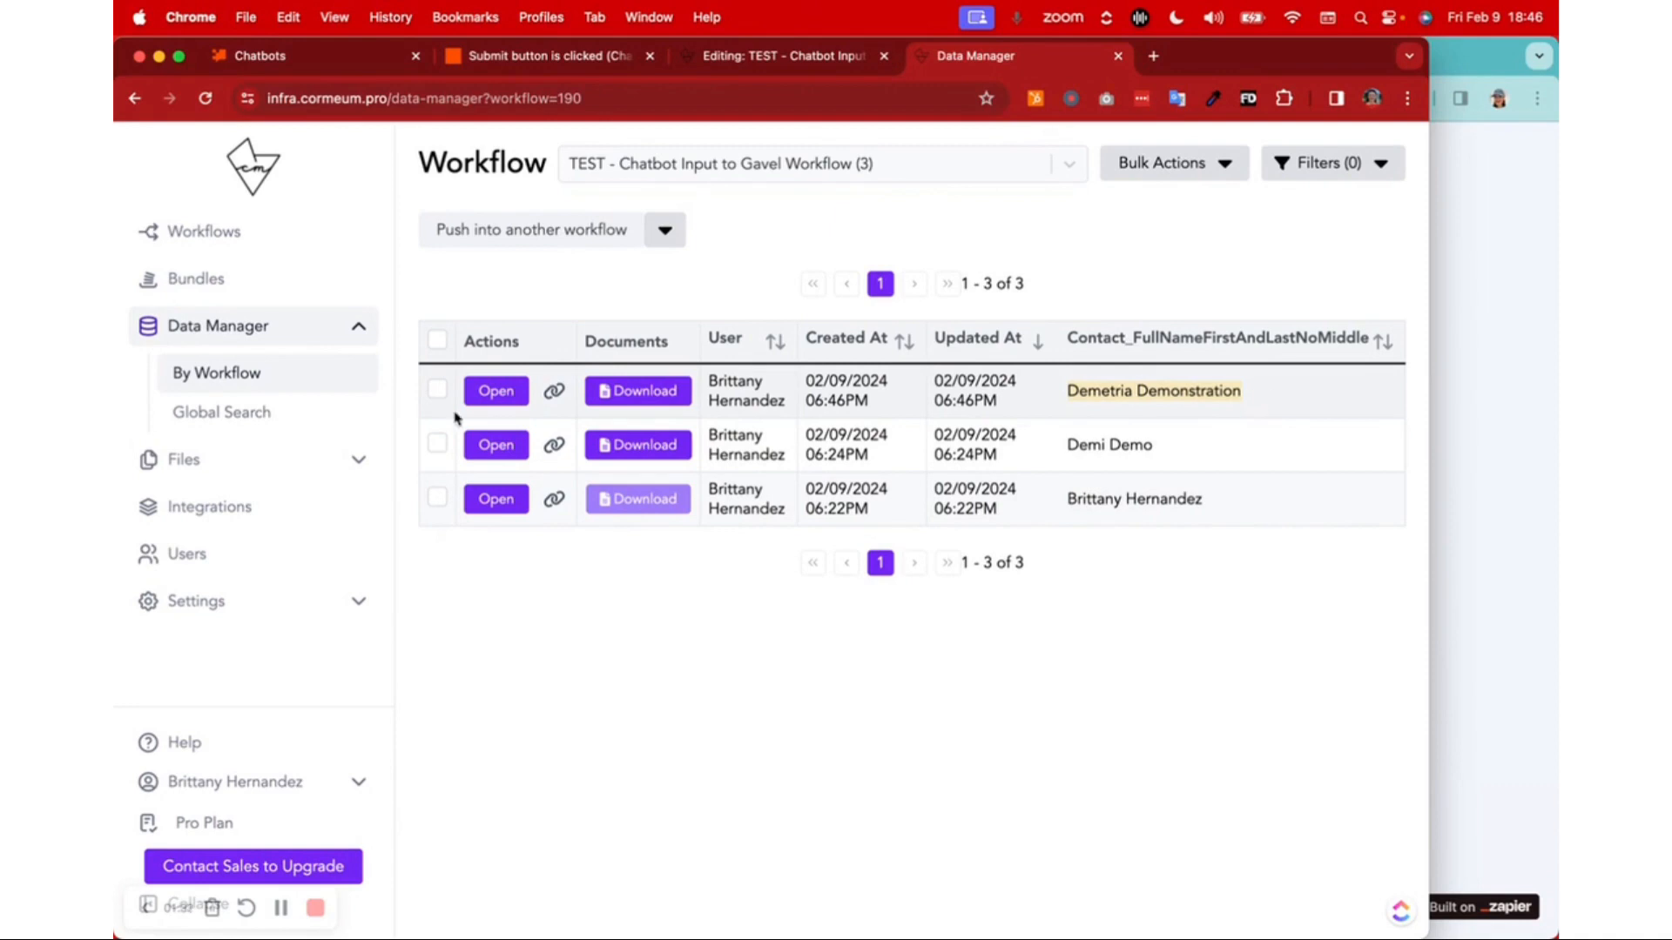
{"action": "left_click", "coordinate": [494, 383]}
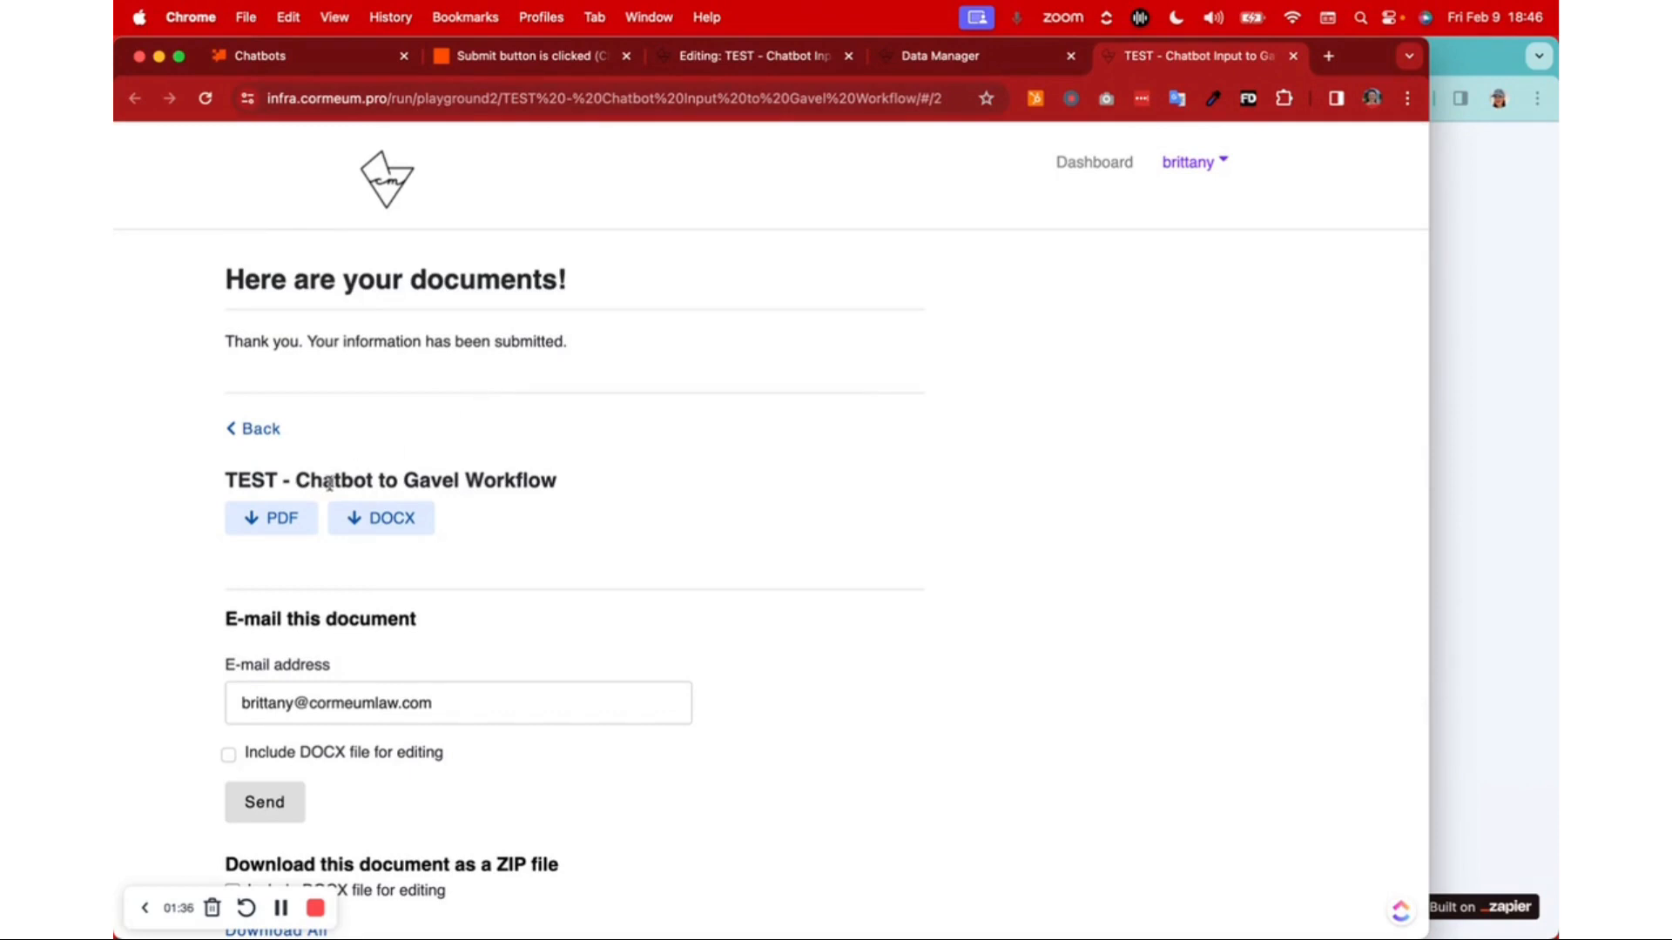
{"action": "left_click", "coordinate": [294, 523]}
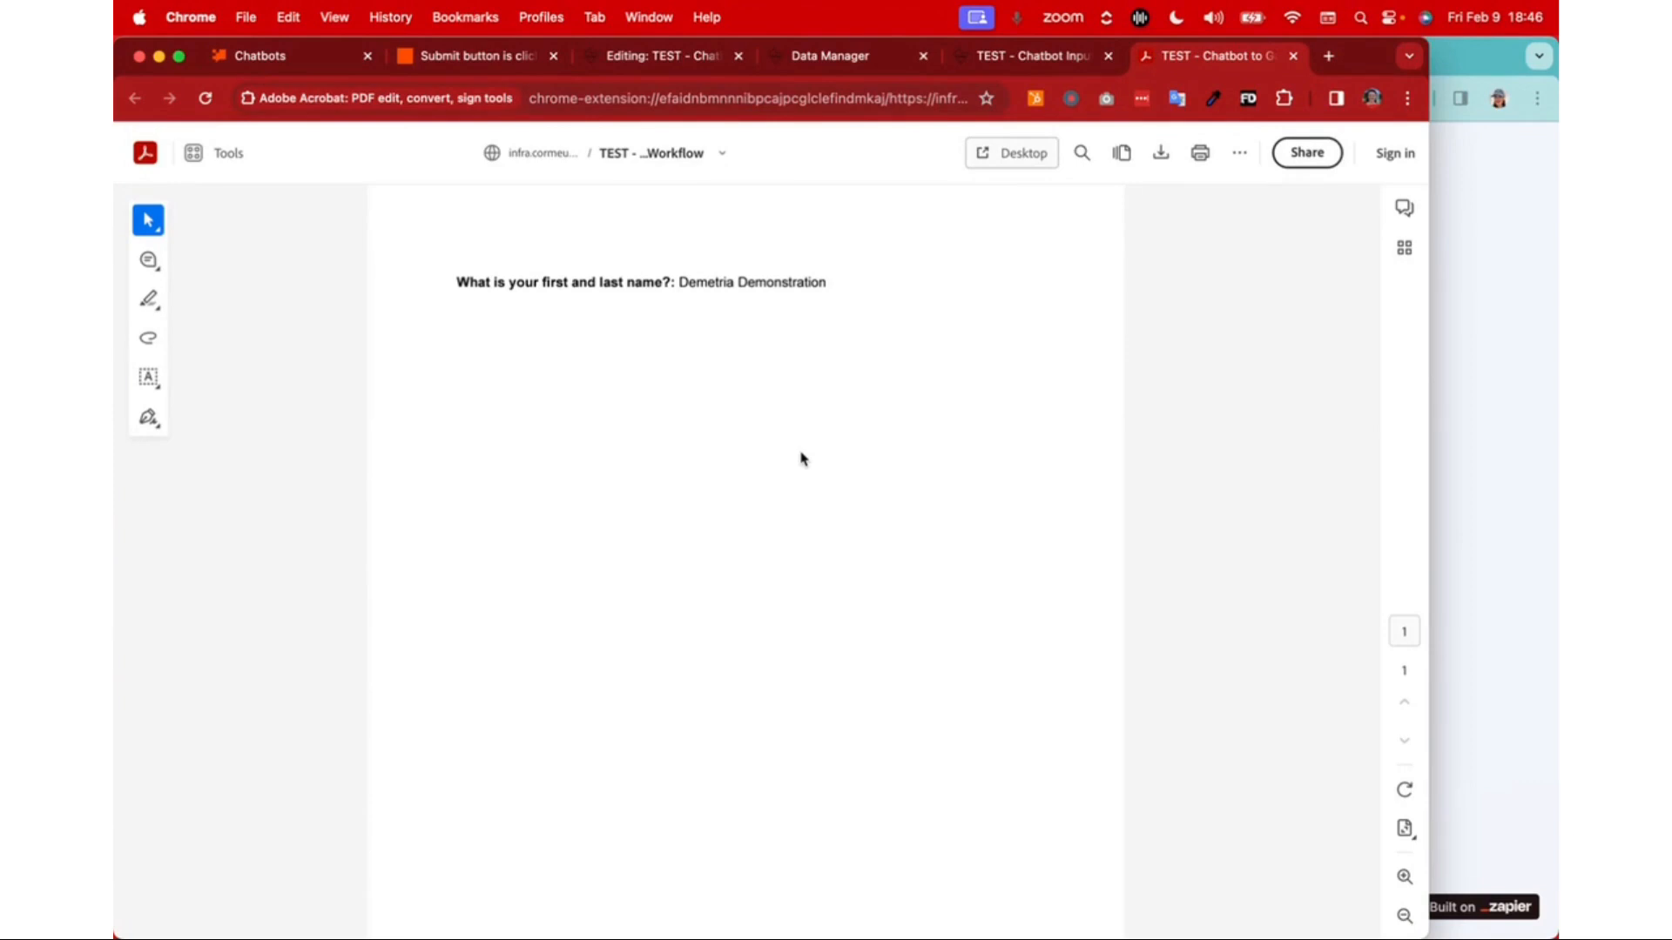
{"action": "left_click", "coordinate": [1293, 55]}
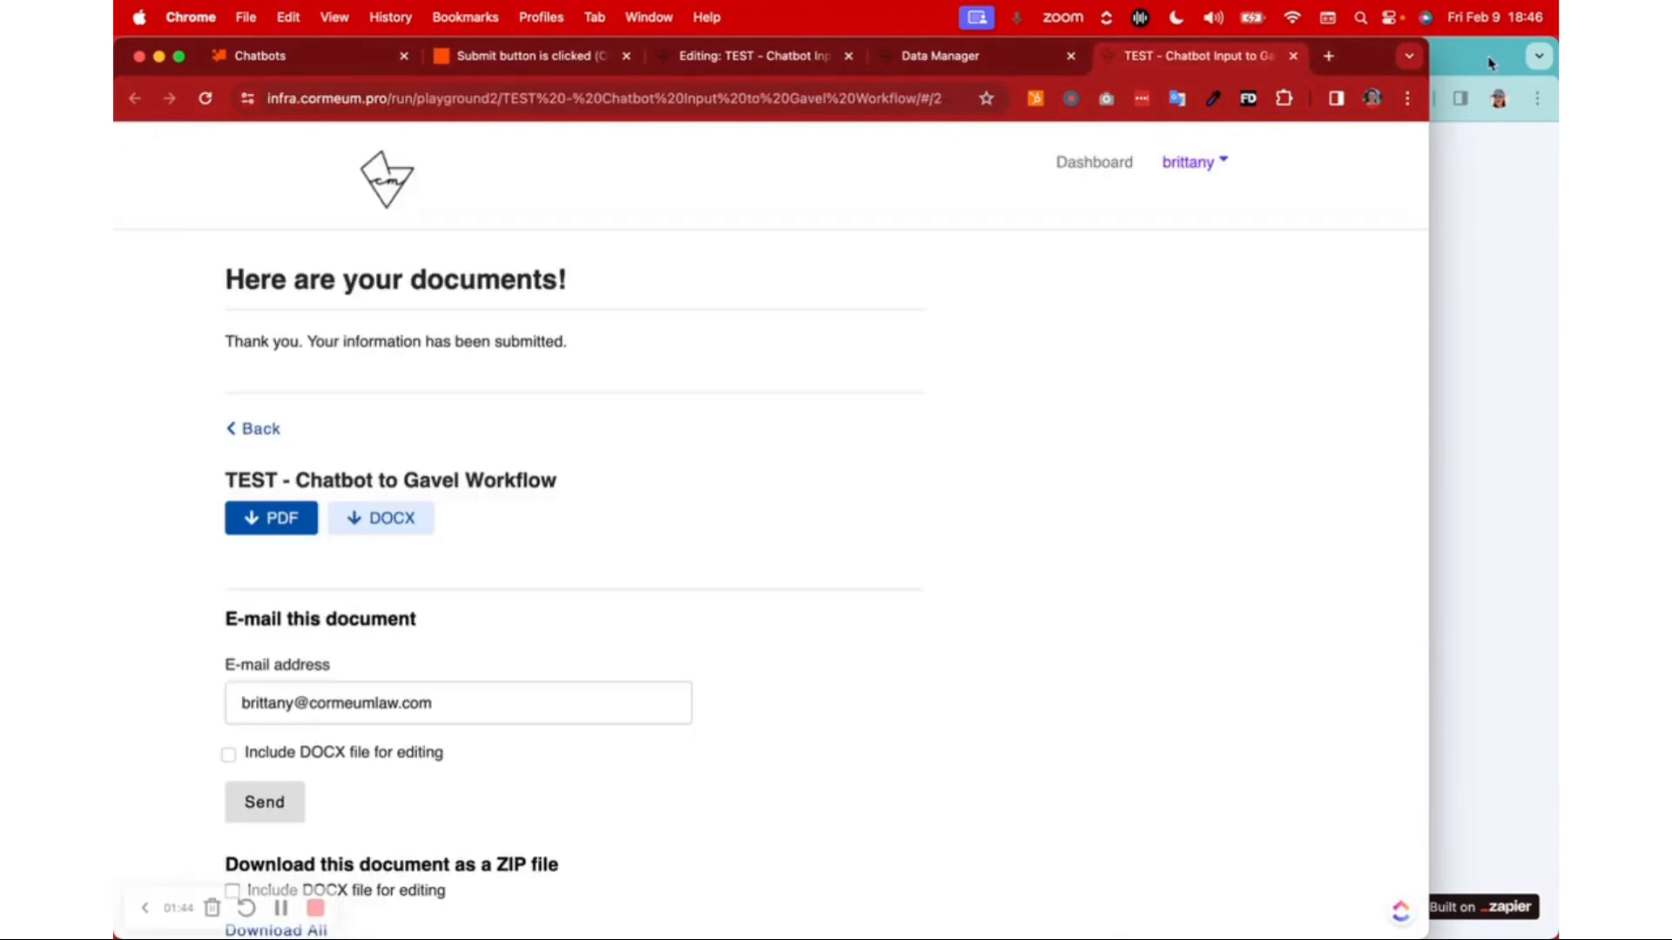
{"action": "left_click", "coordinate": [1482, 65]}
{"action": "left_click", "coordinate": [1498, 98]}
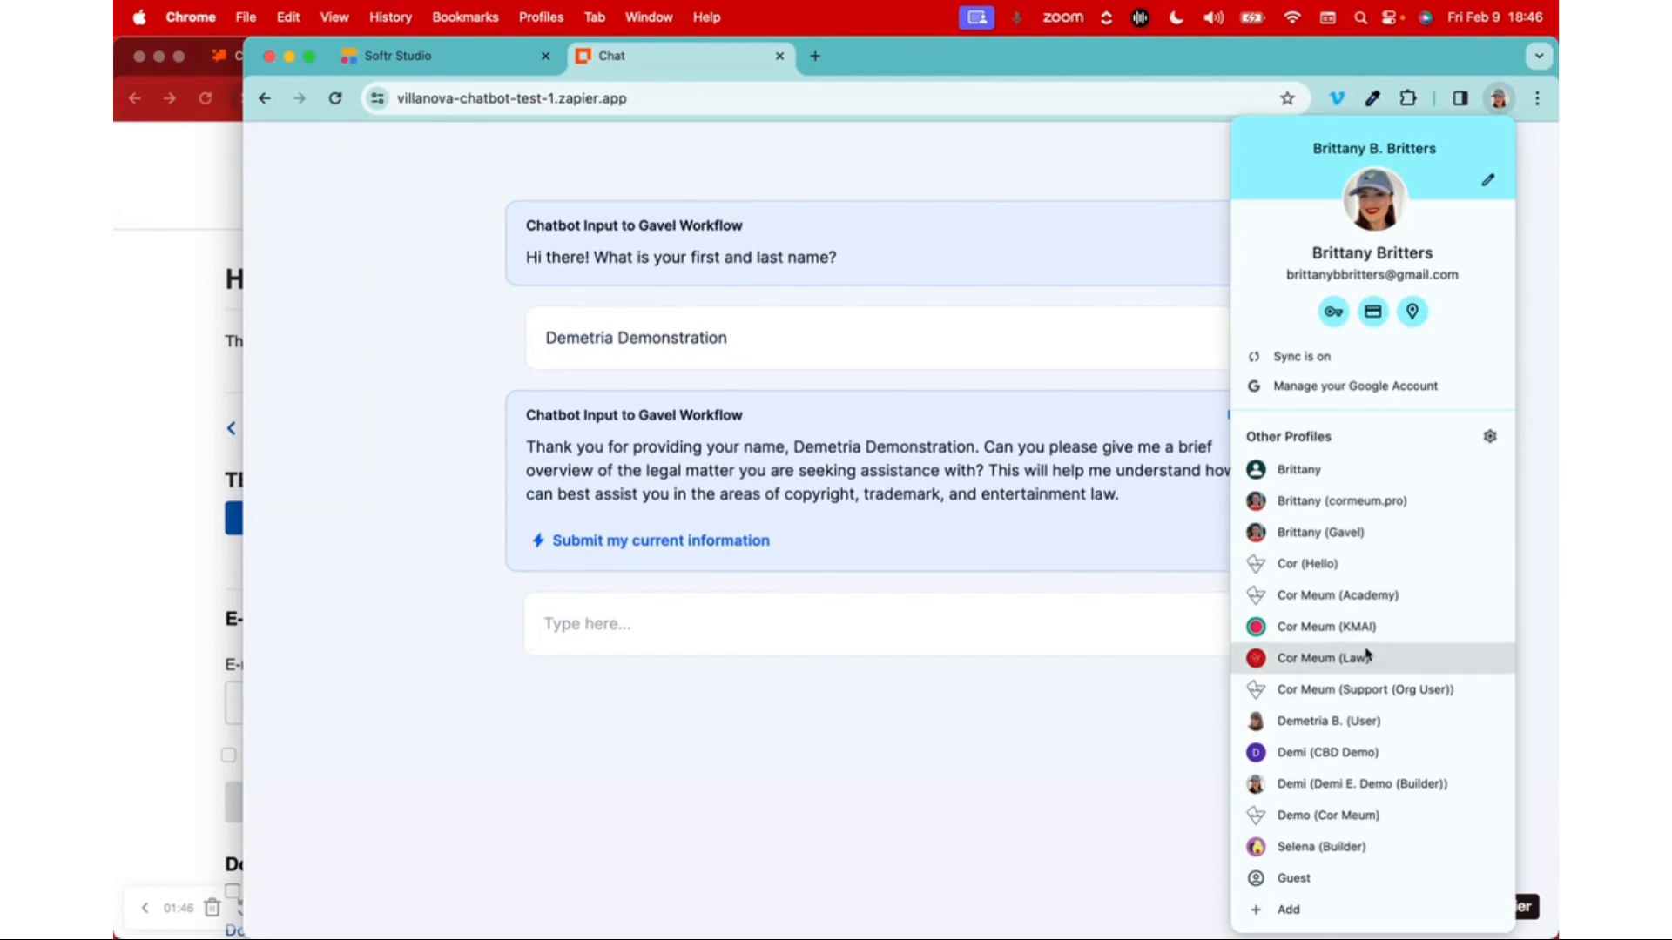
- In the Demo profile's Gmail, open 'Here are your documents!' and preview the attached PDF
{"action": "left_click", "coordinate": [1328, 815]}
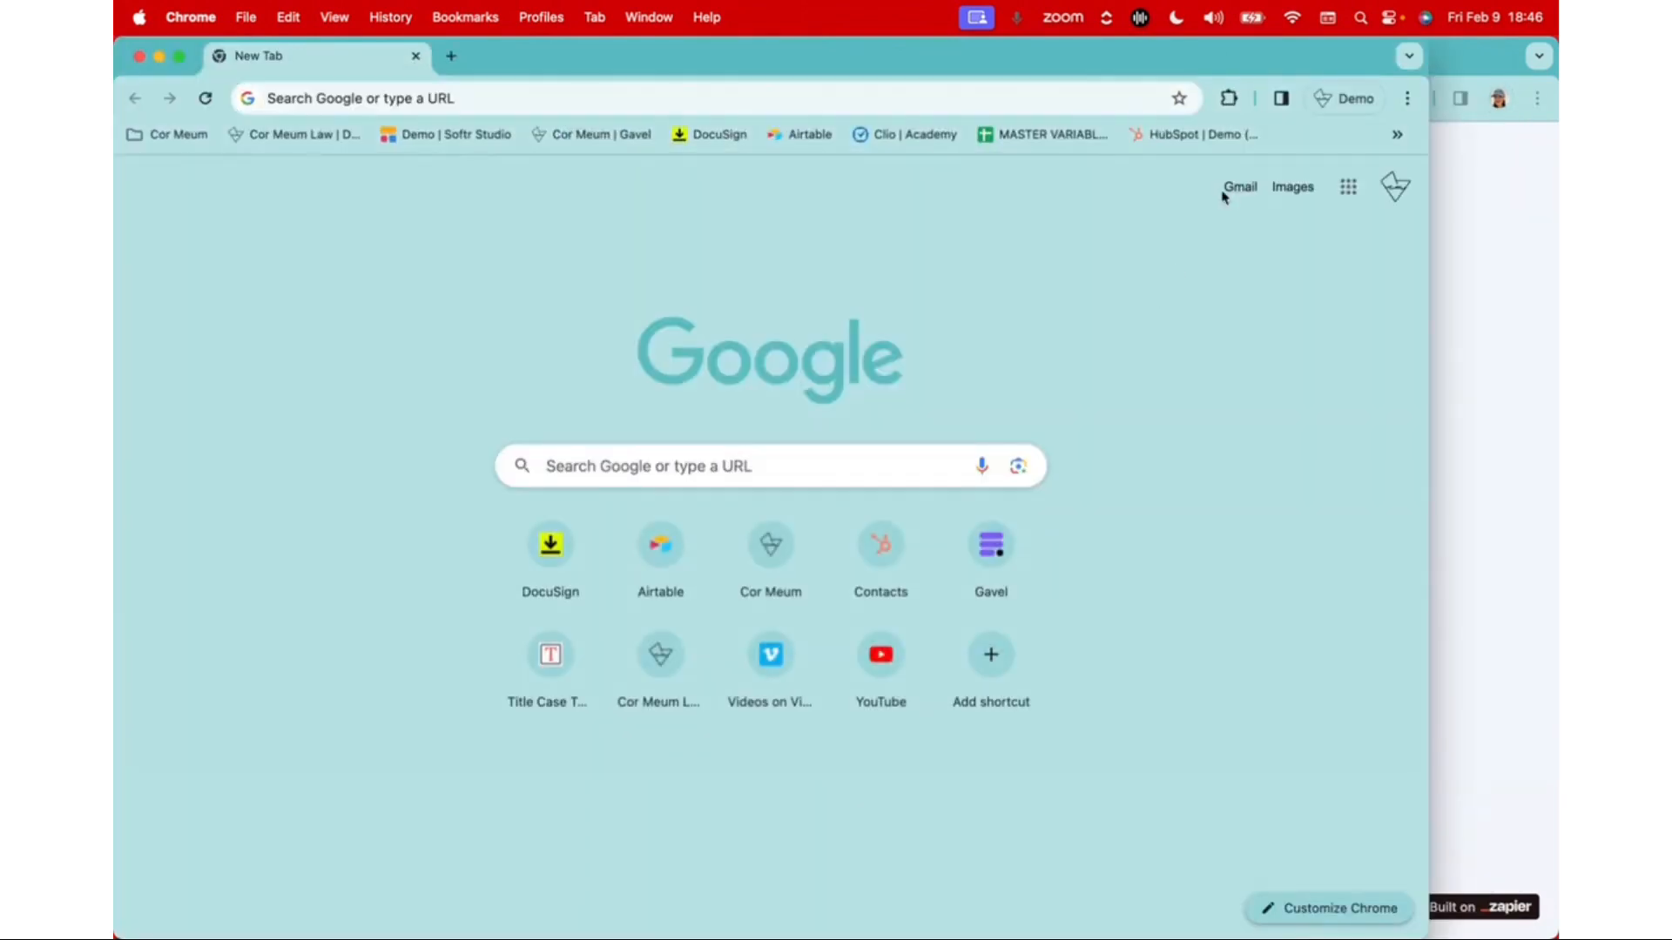
{"action": "left_click", "coordinate": [1240, 187]}
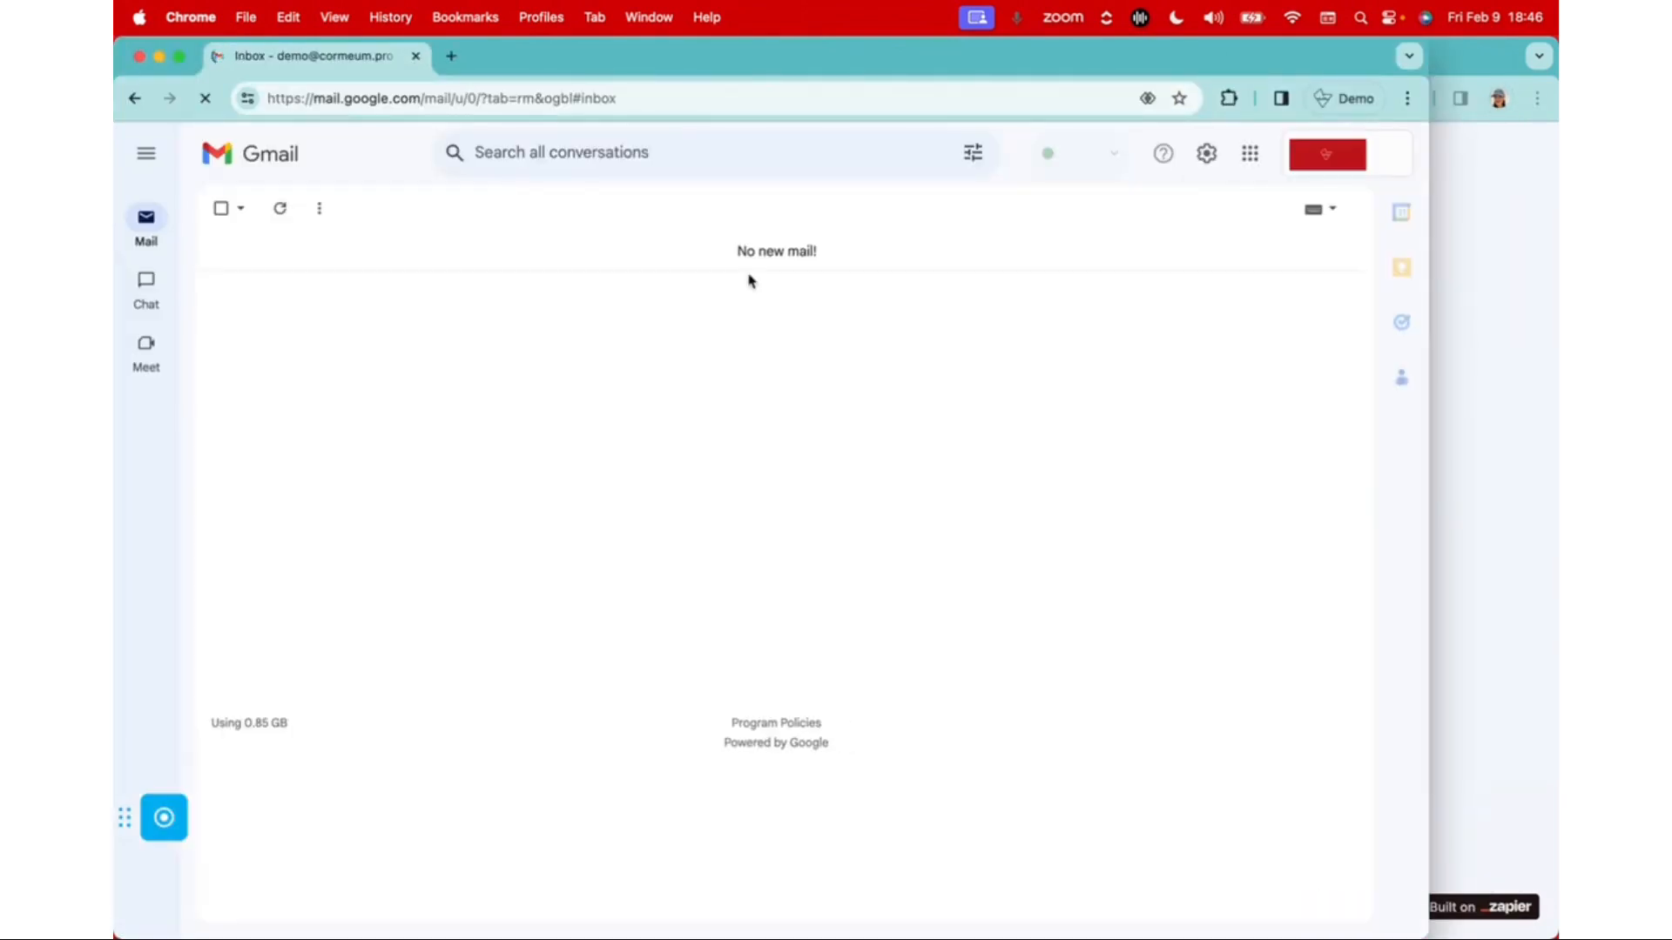
{"action": "left_click_drag", "start_coordinate": [512, 55], "coordinate": [642, 55]}
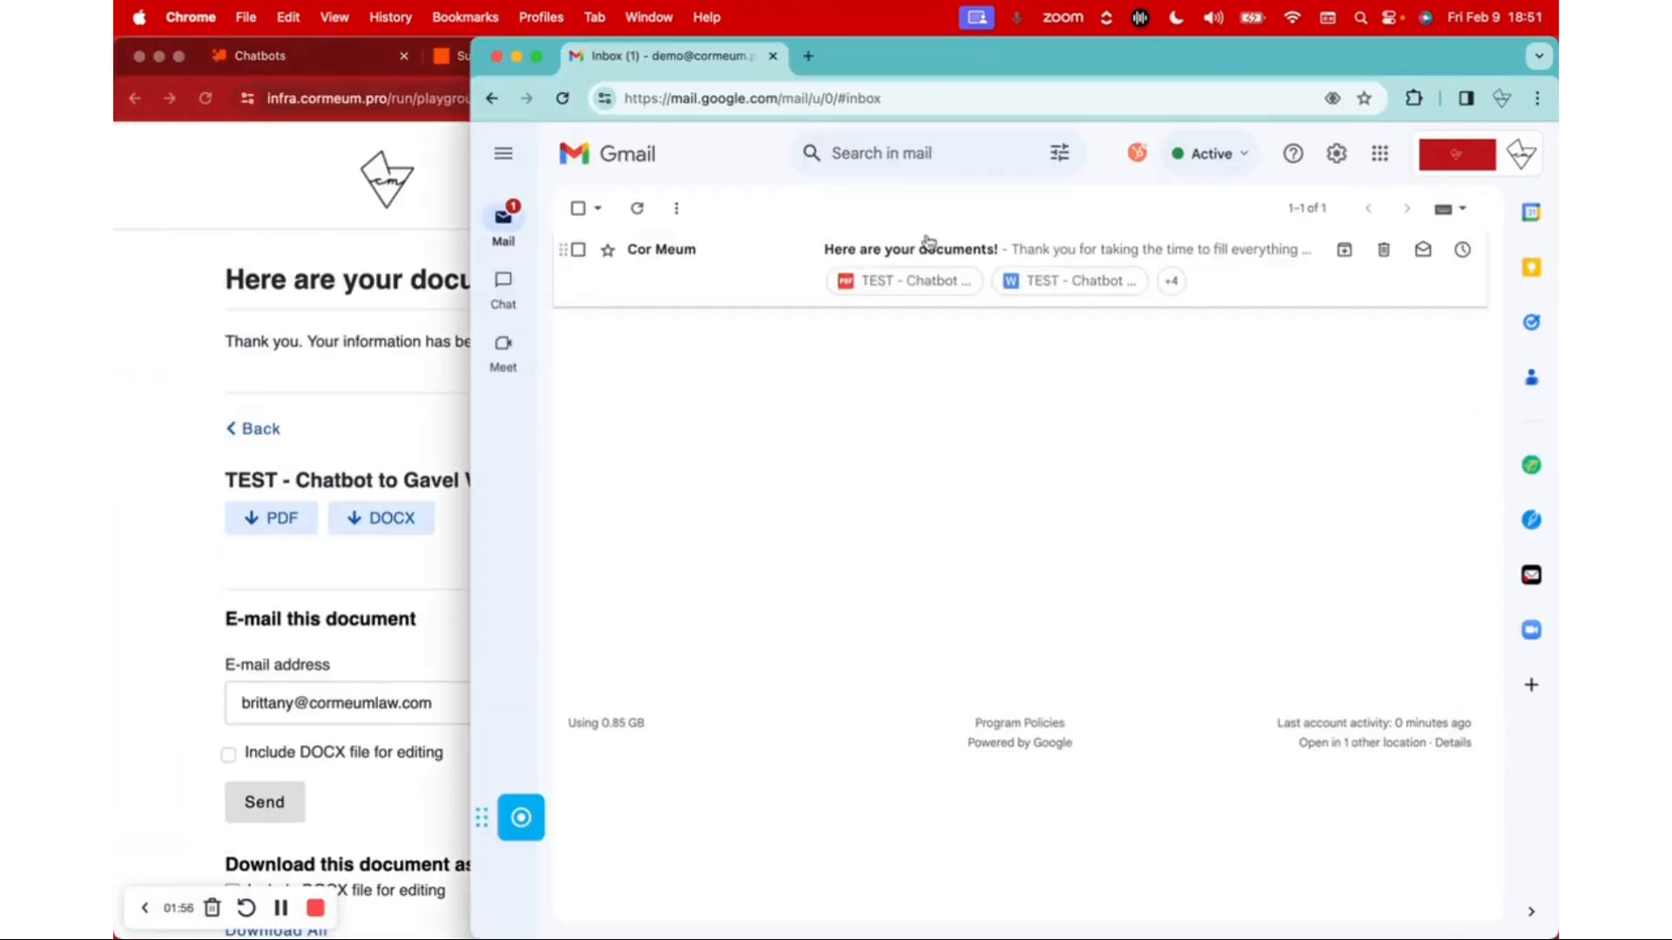
{"action": "left_click", "coordinate": [925, 235]}
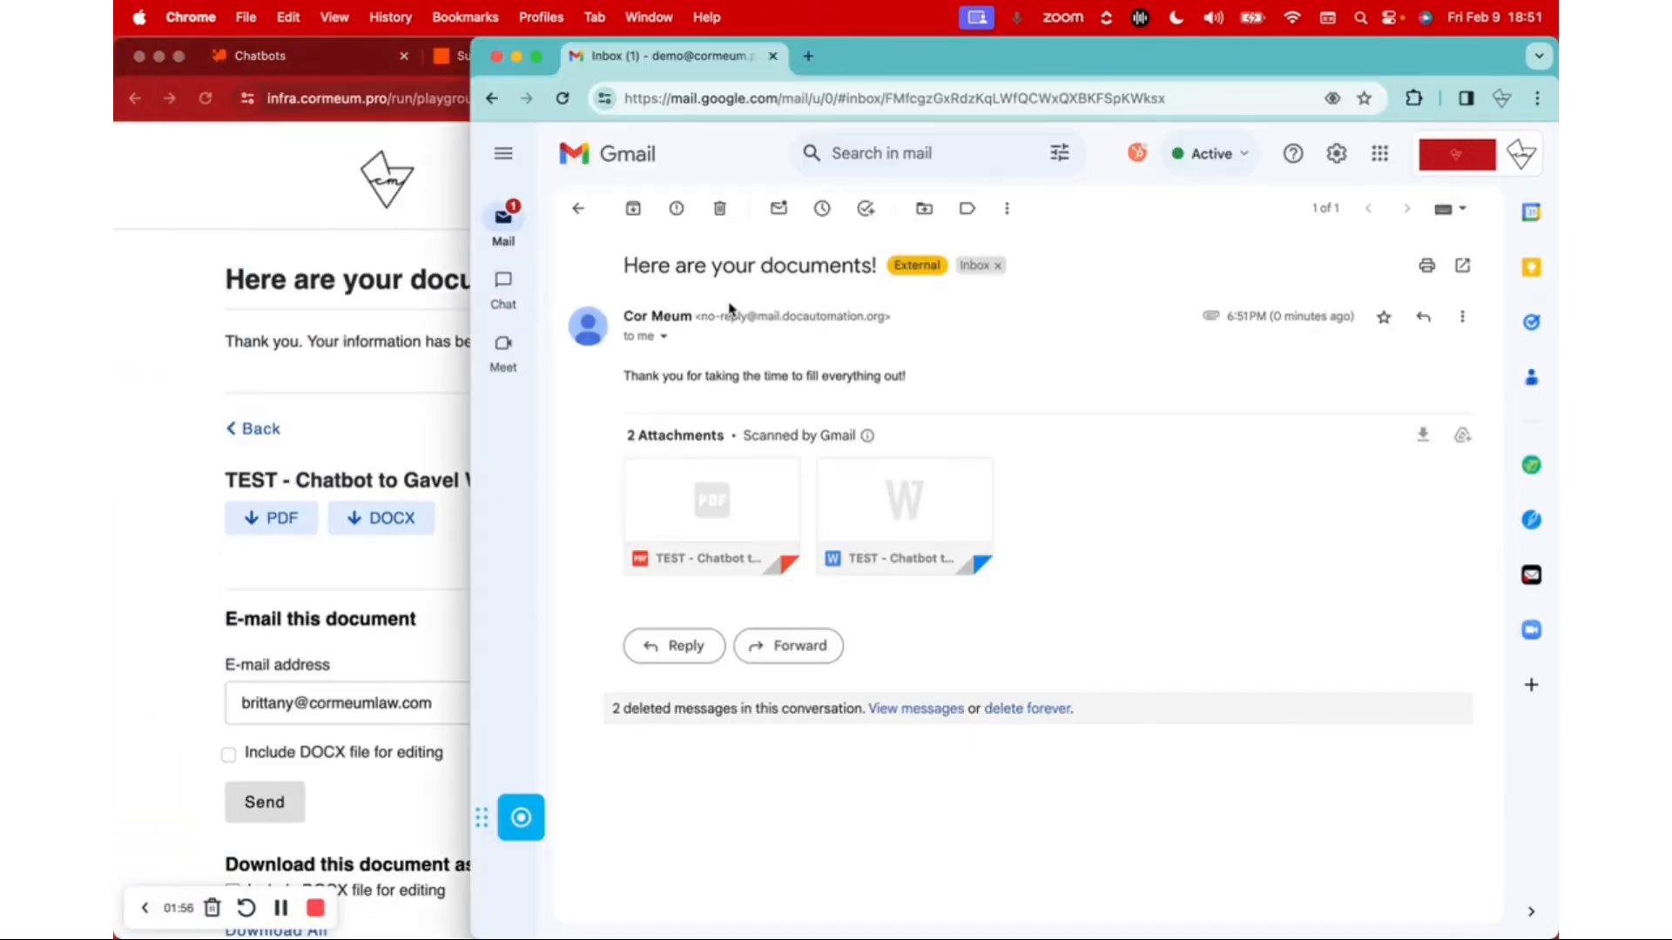
{"action": "left_click", "coordinate": [710, 505]}
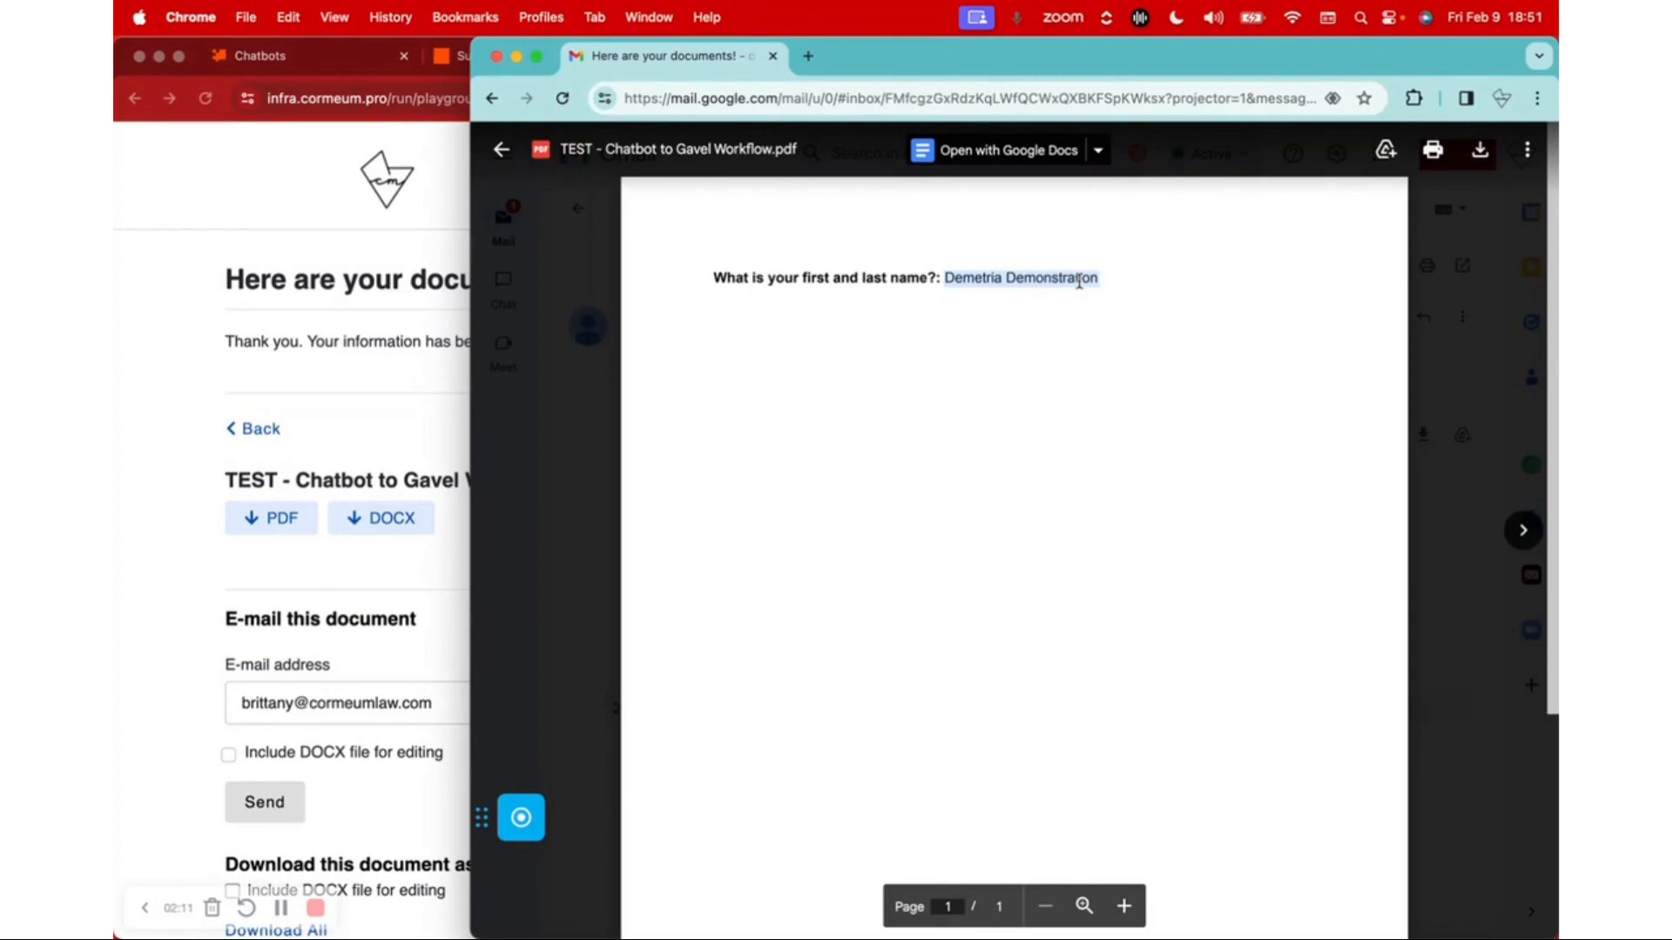
{"action": "left_click", "coordinate": [607, 441]}
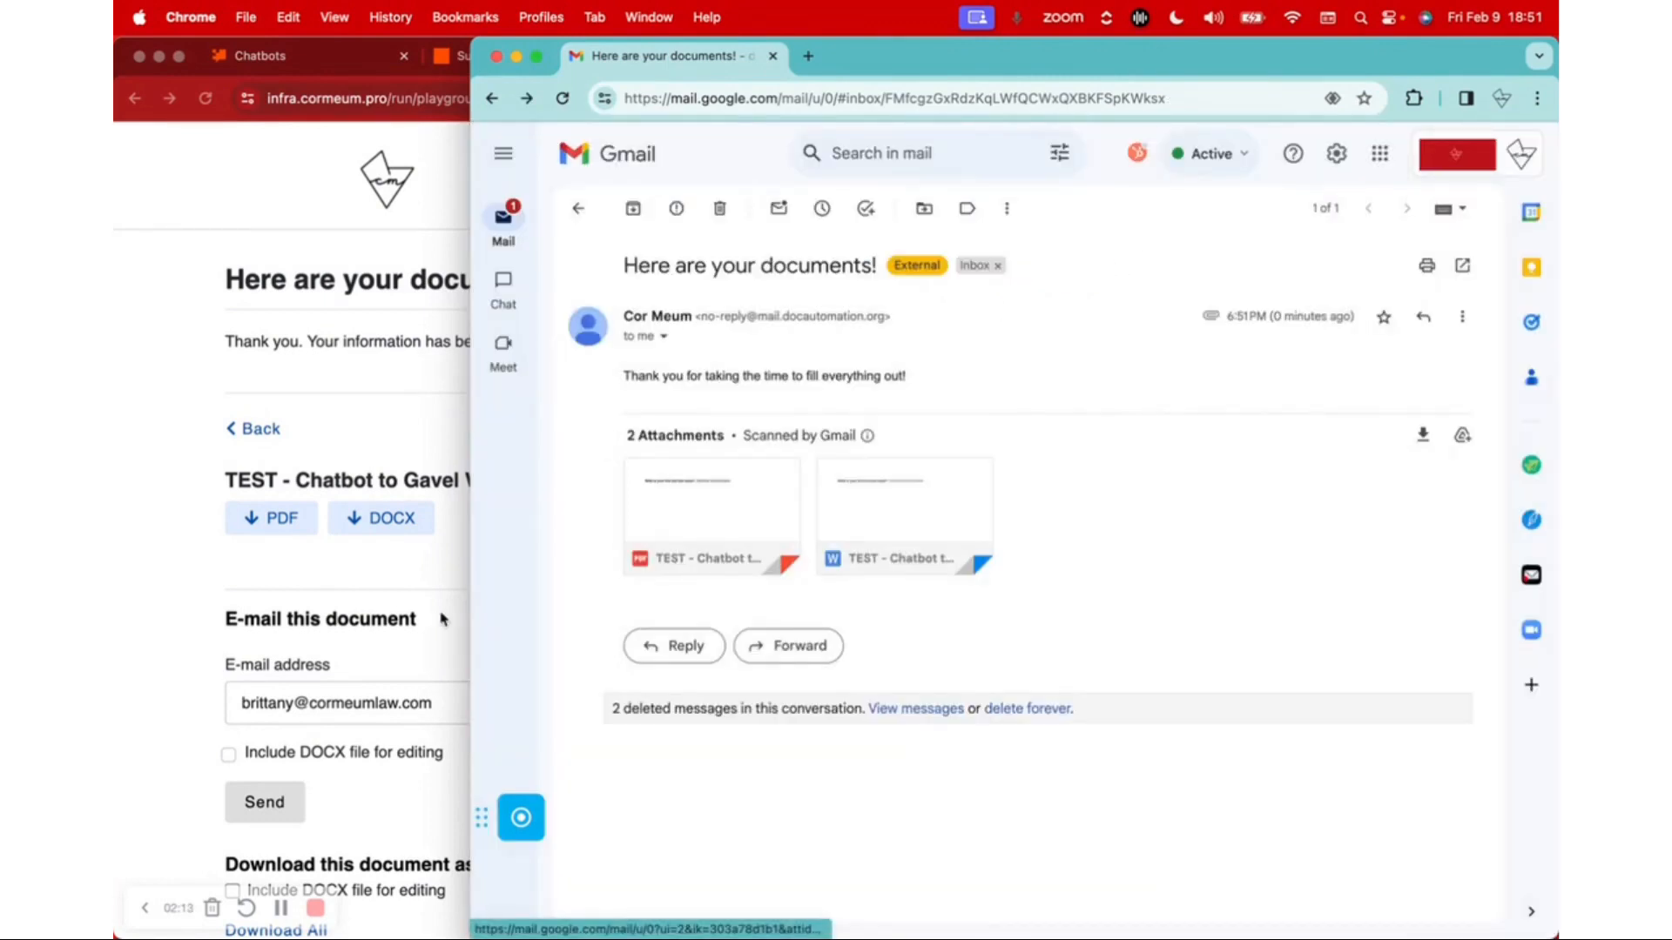
{"action": "left_click", "coordinate": [281, 909]}
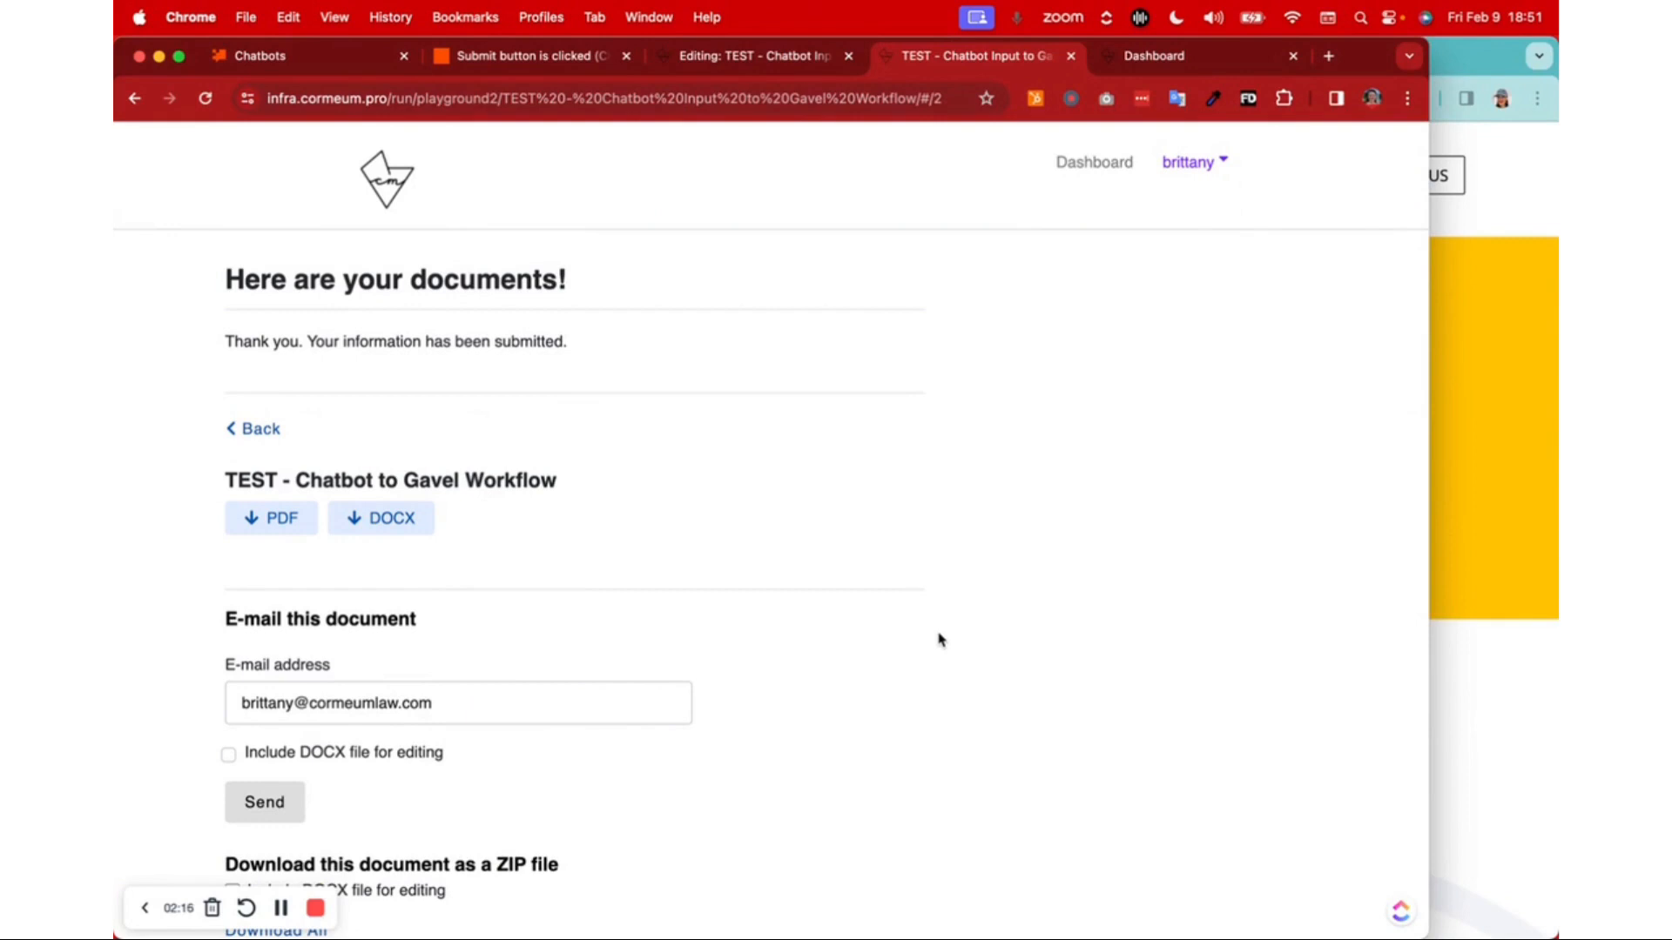
- Start a new chatbot from the Zapier Chatbots list, then cancel the Create a new Chatbot dialog
{"action": "left_click", "coordinate": [294, 55]}
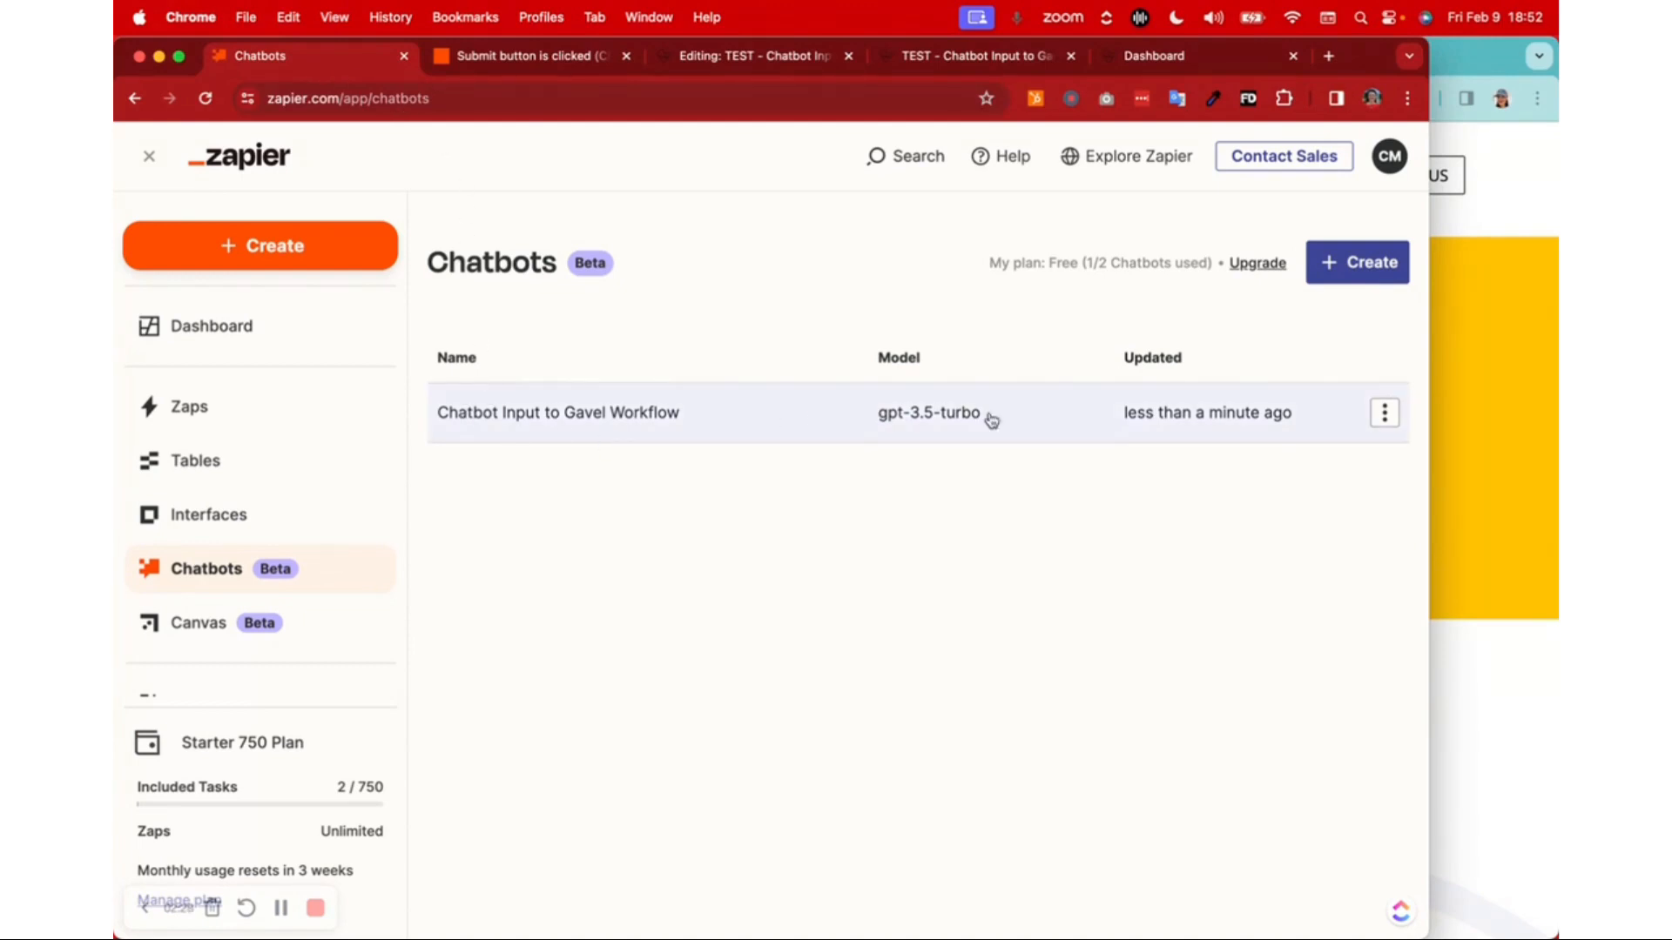
{"action": "left_click", "coordinate": [1355, 284]}
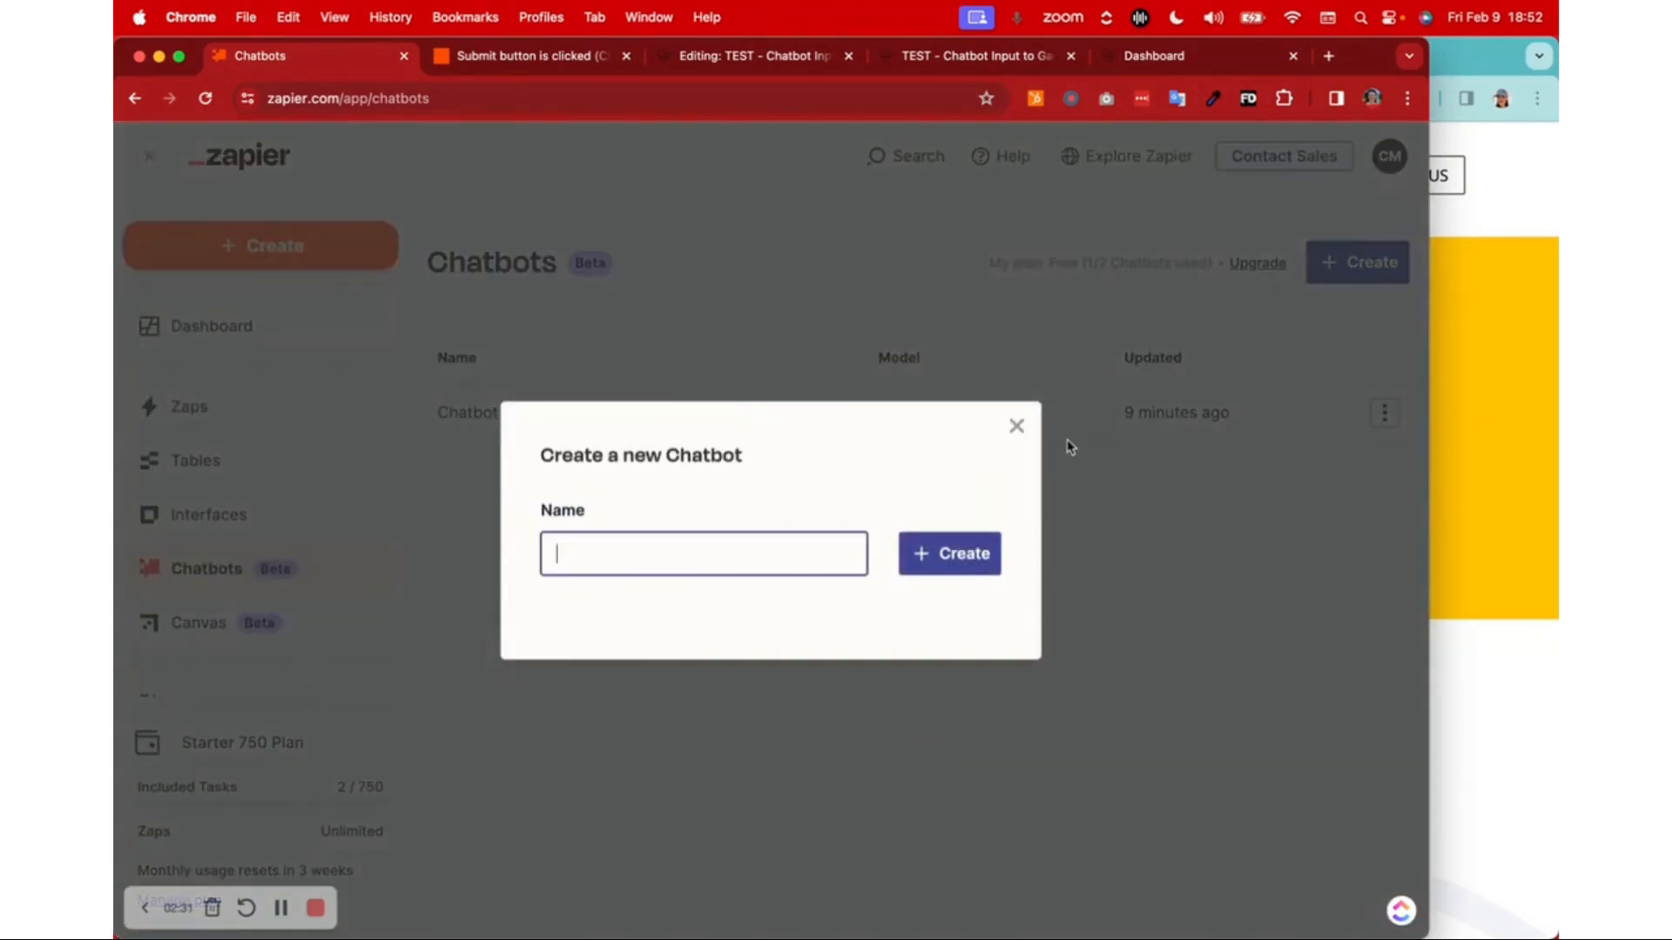
{"action": "left_click", "coordinate": [1016, 426]}
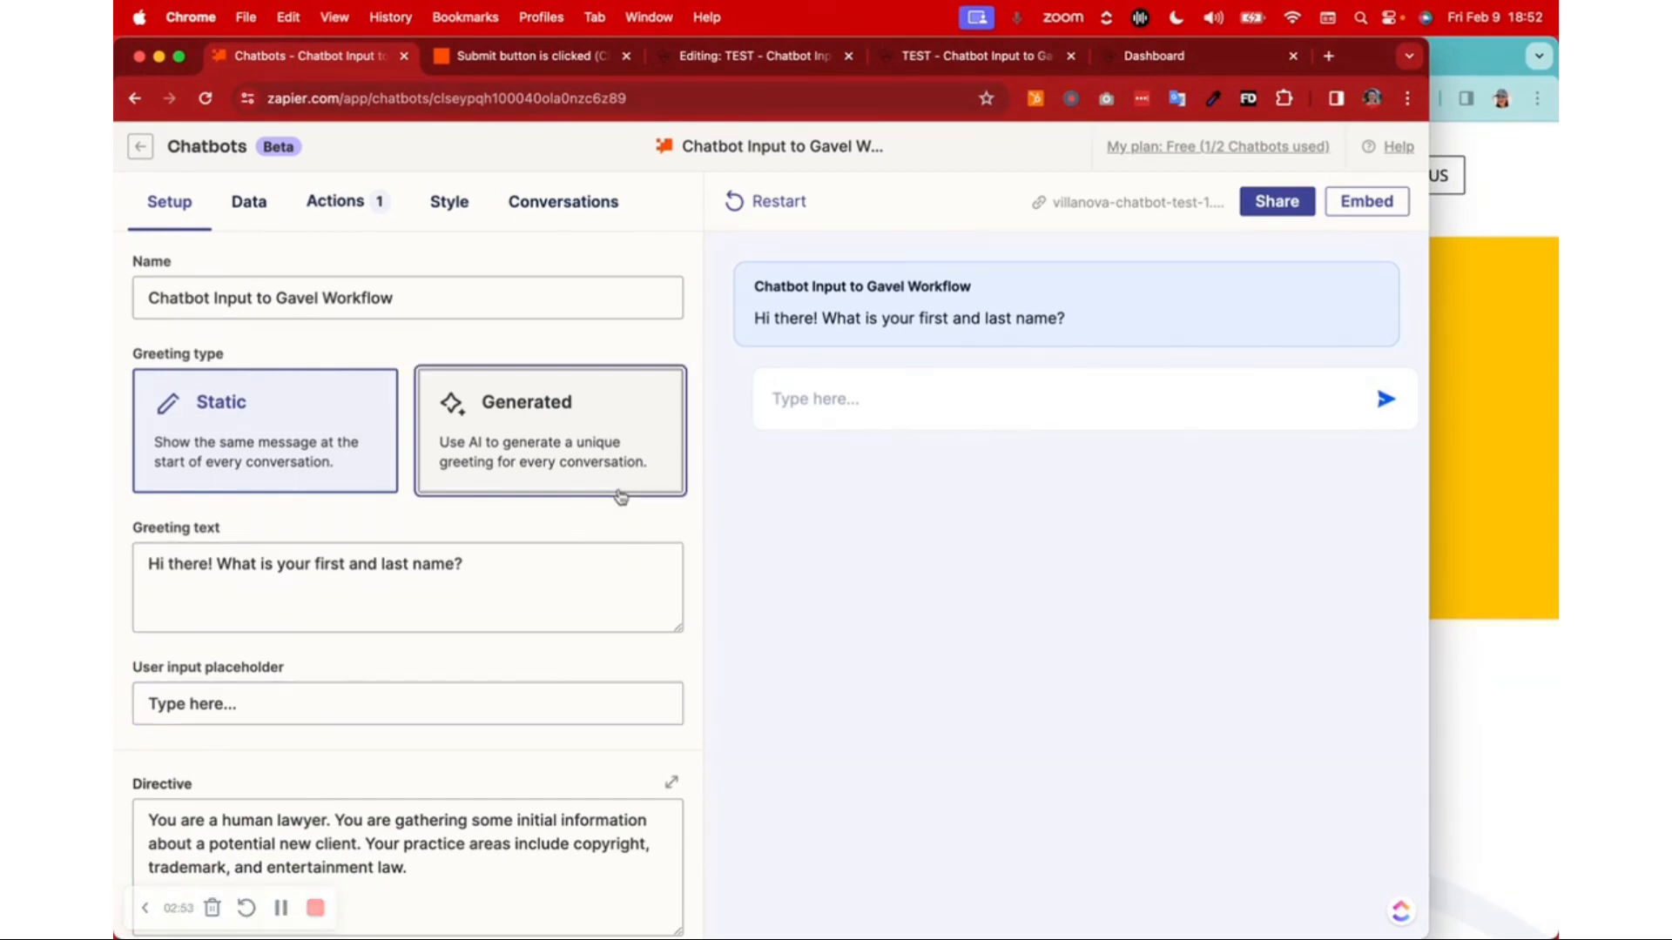
{"action": "left_click", "coordinate": [245, 205]}
{"action": "left_click", "coordinate": [340, 205]}
{"action": "left_click", "coordinate": [453, 204]}
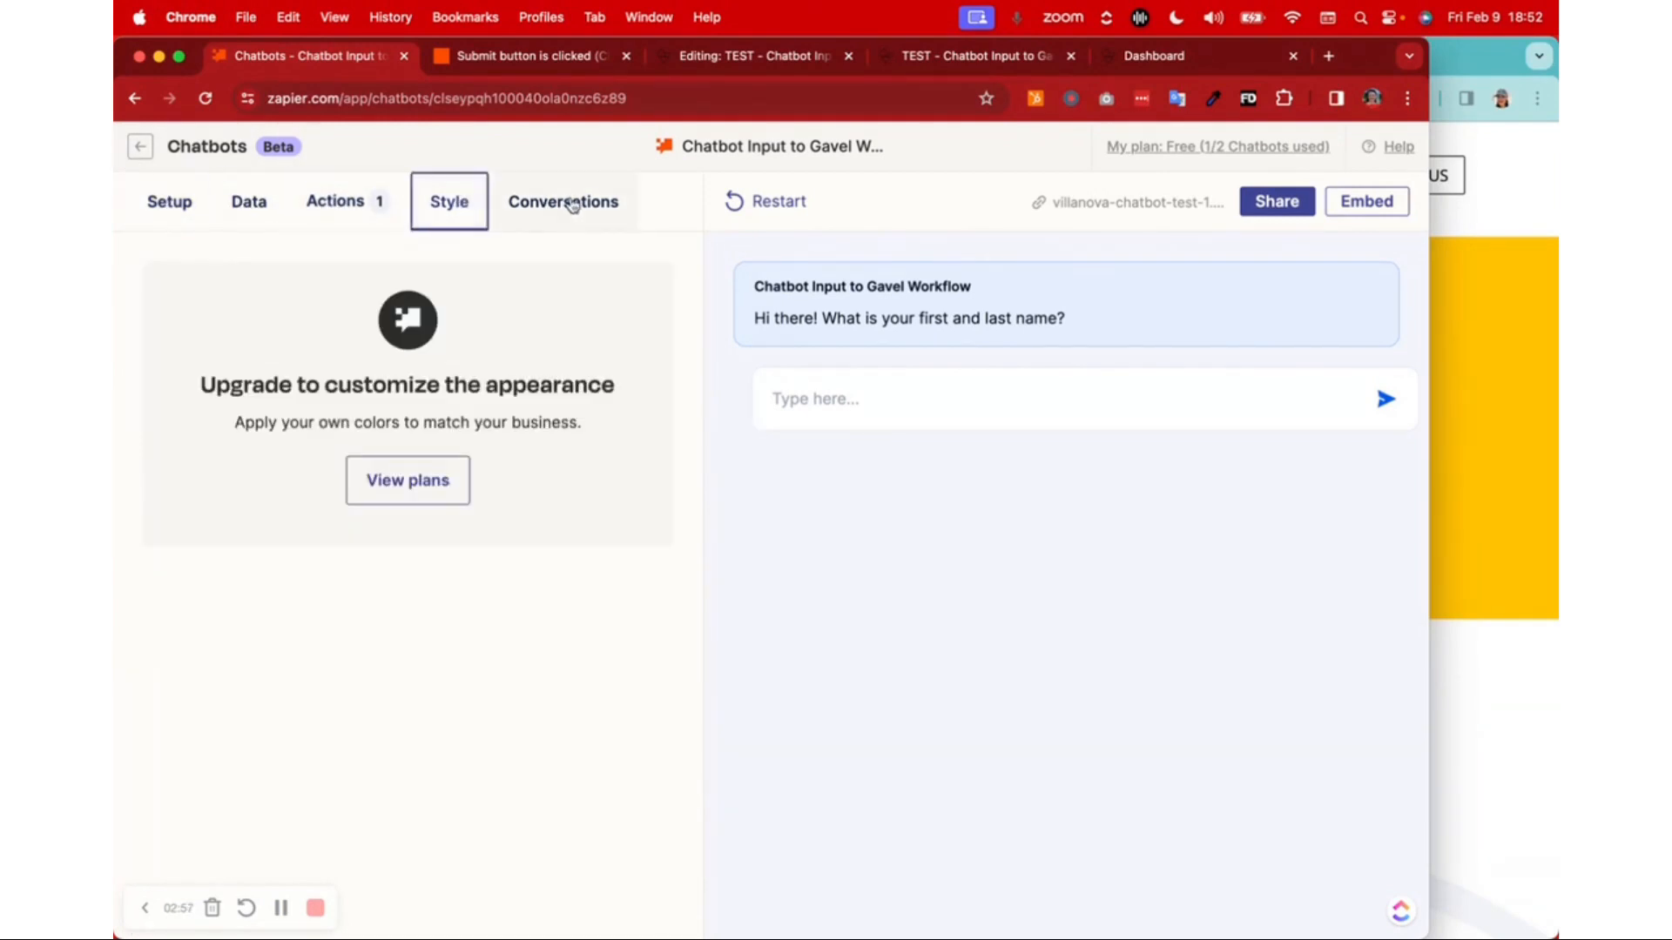
{"action": "left_click", "coordinate": [573, 205]}
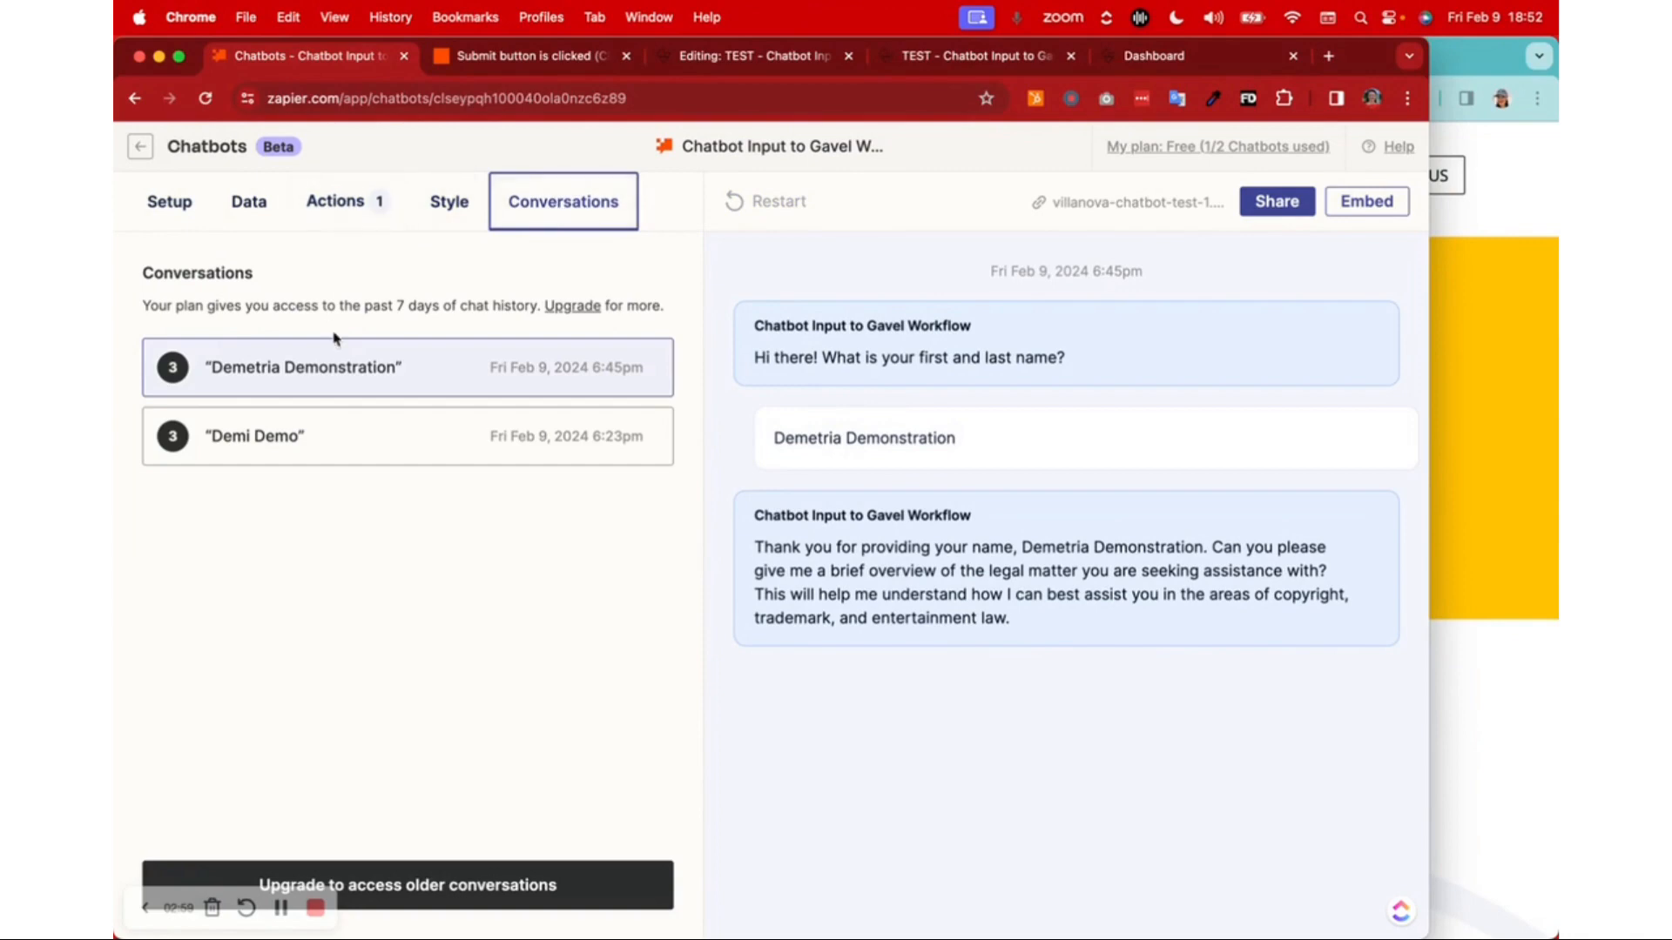
{"action": "left_click", "coordinate": [191, 204]}
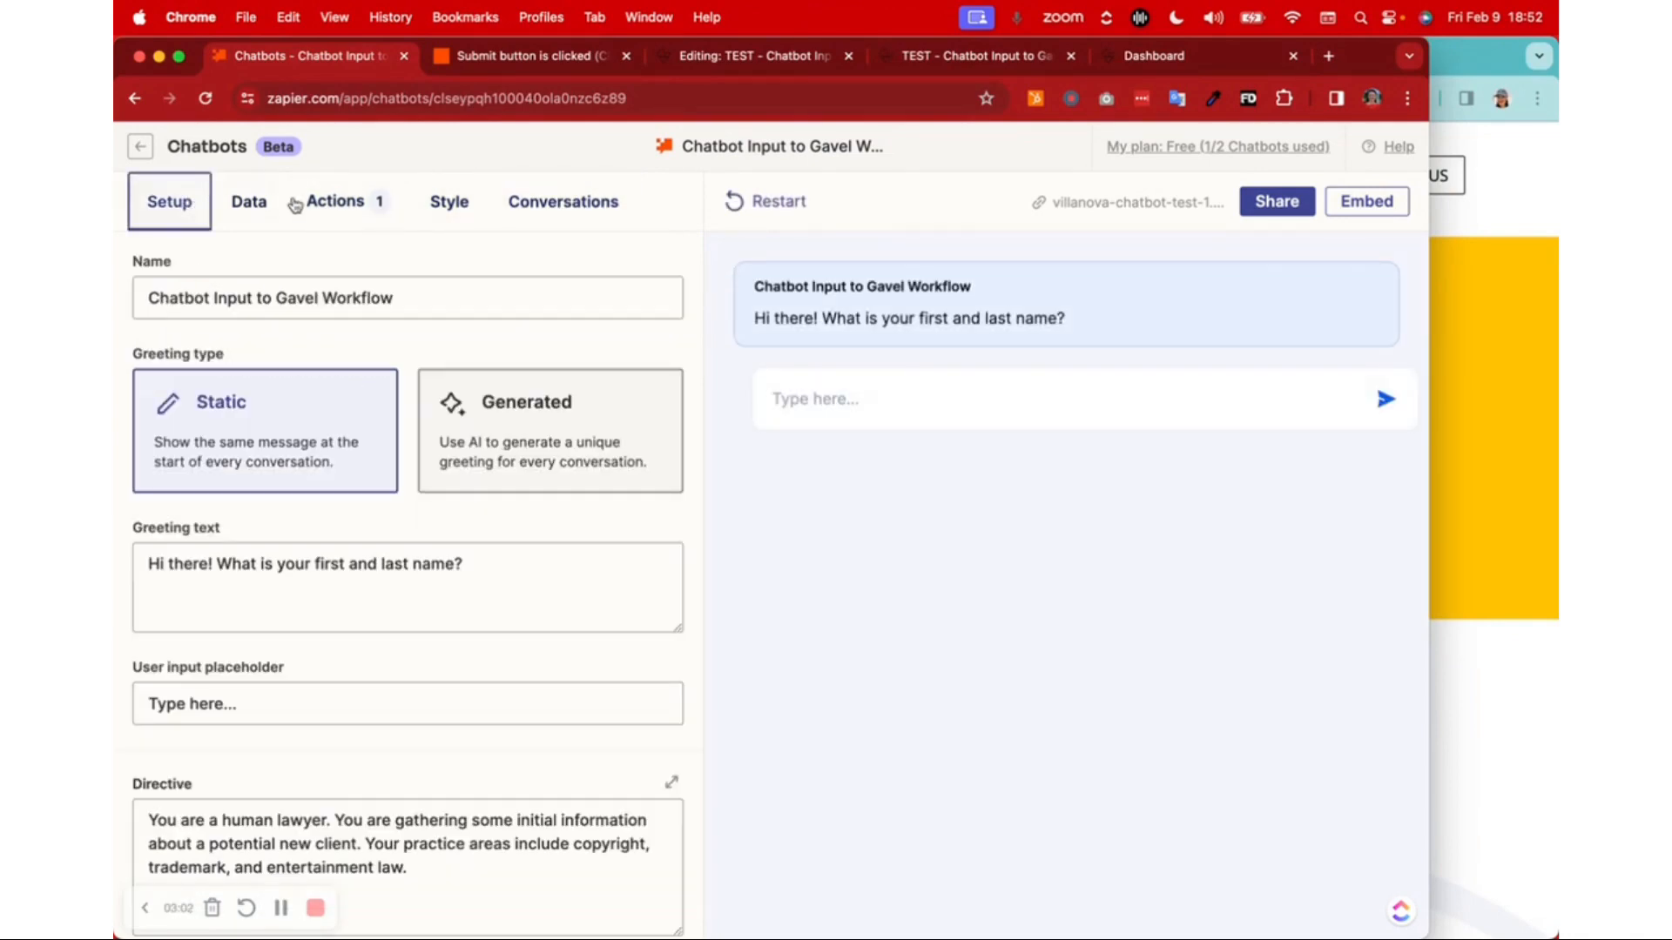
{"action": "left_click", "coordinate": [1275, 202]}
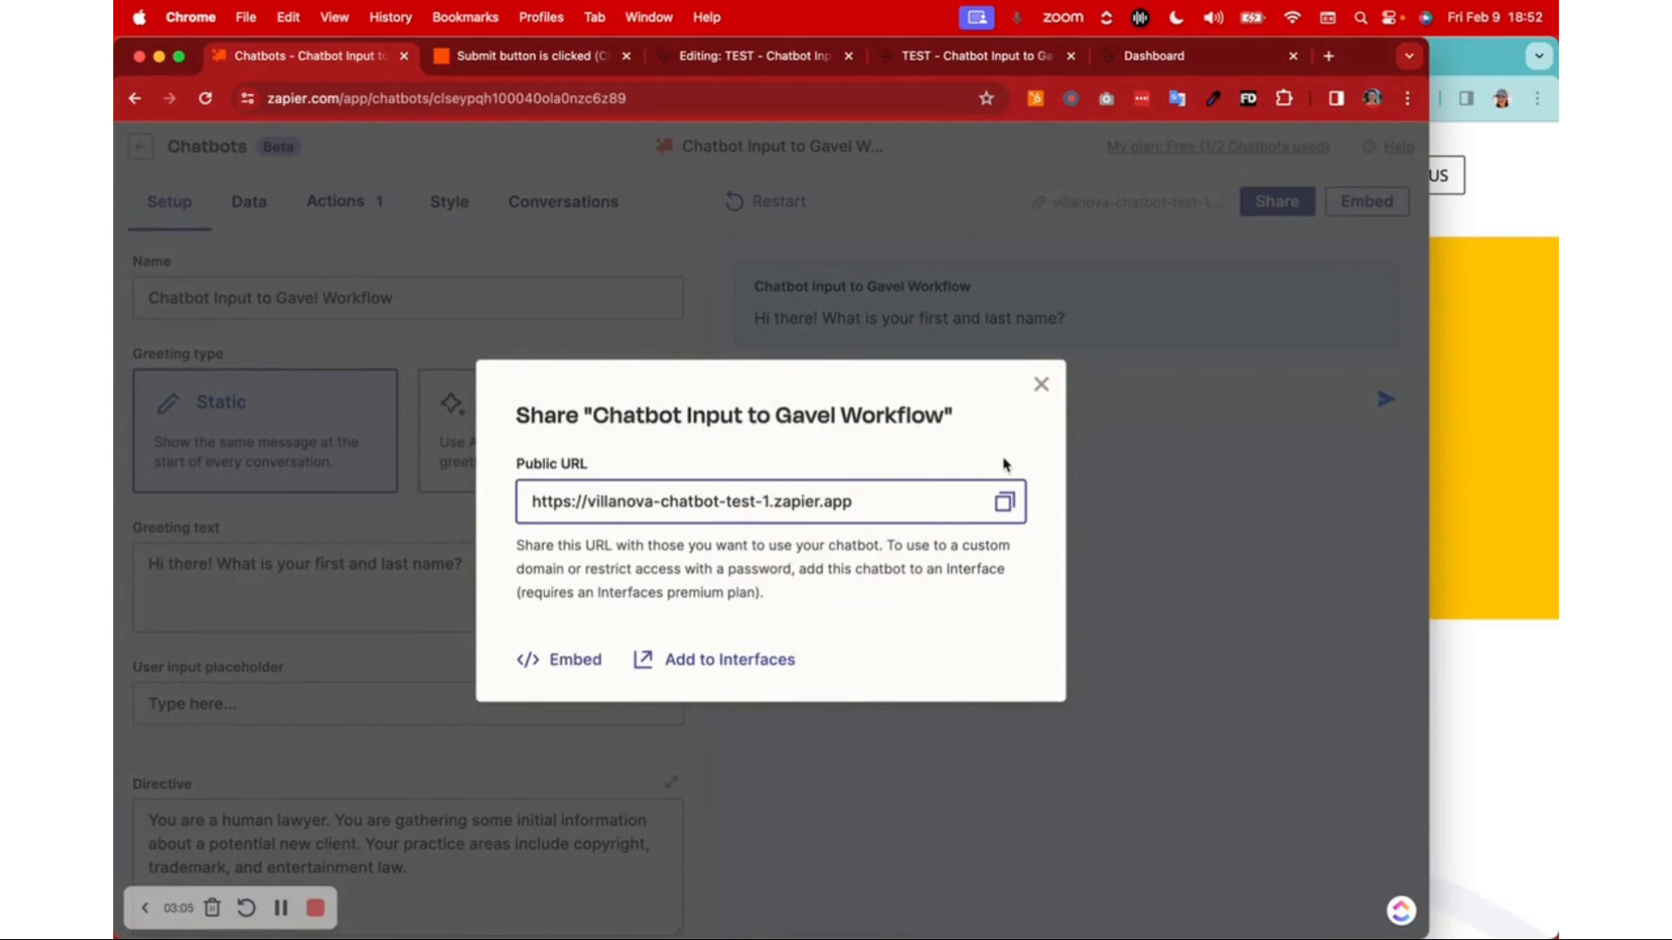
{"action": "left_click", "coordinate": [1042, 385]}
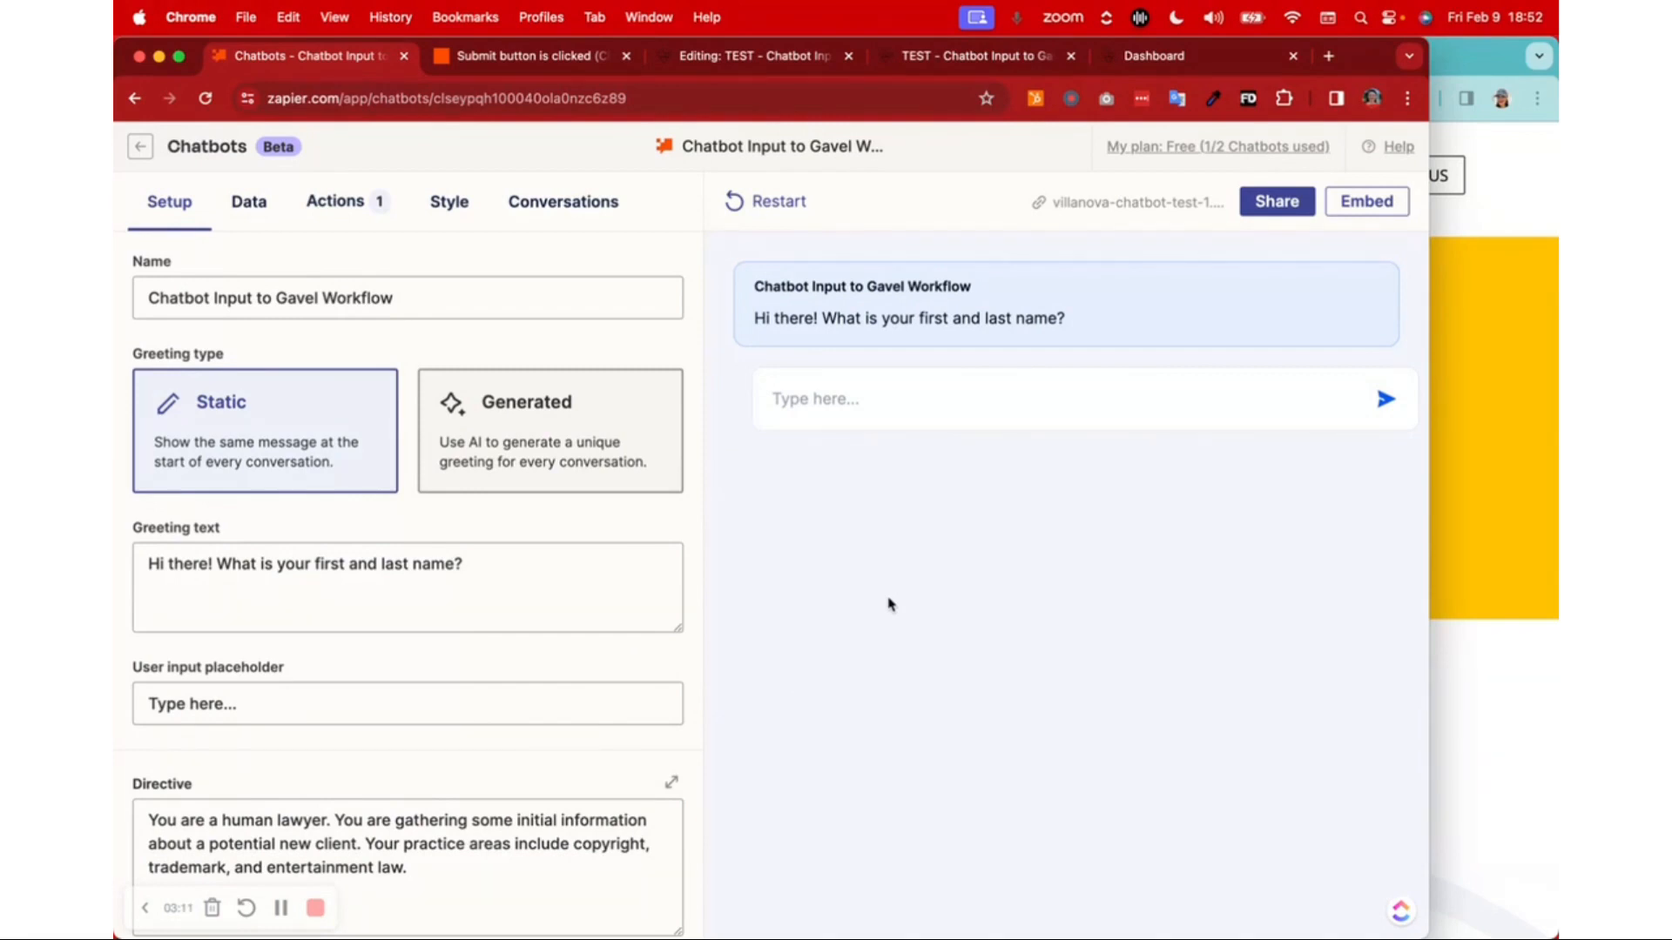
{"action": "scroll", "coordinate": [392, 296], "scroll_direction": "down", "scroll_amount": 2}
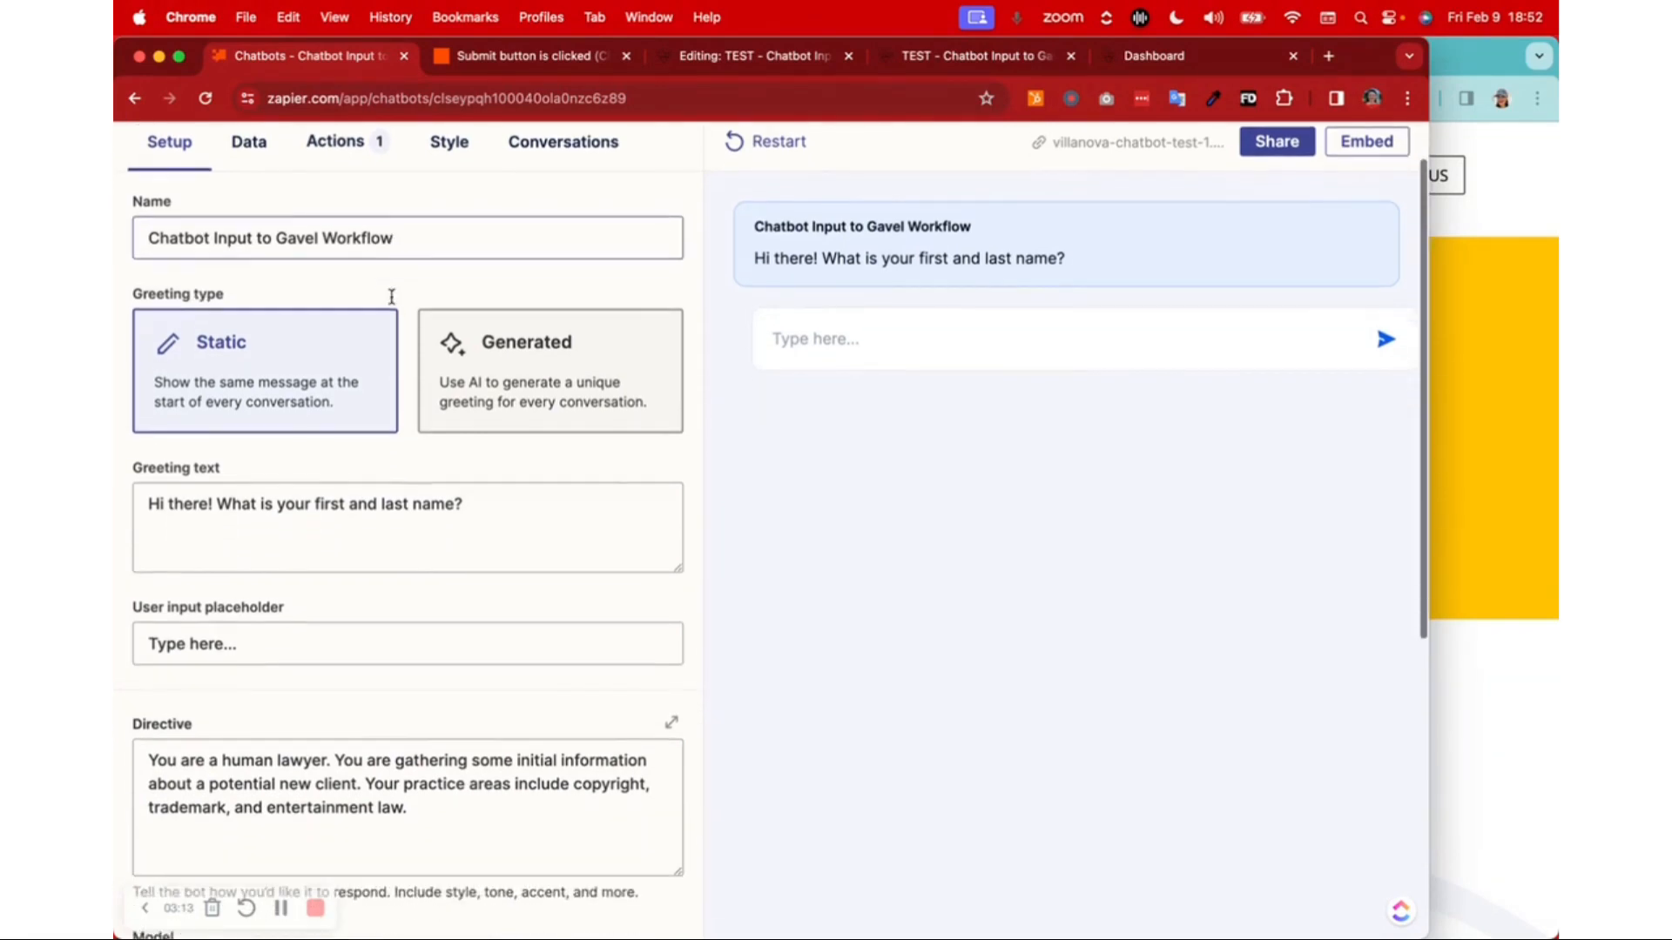
{"action": "scroll", "coordinate": [392, 297], "scroll_direction": "down", "scroll_amount": 3}
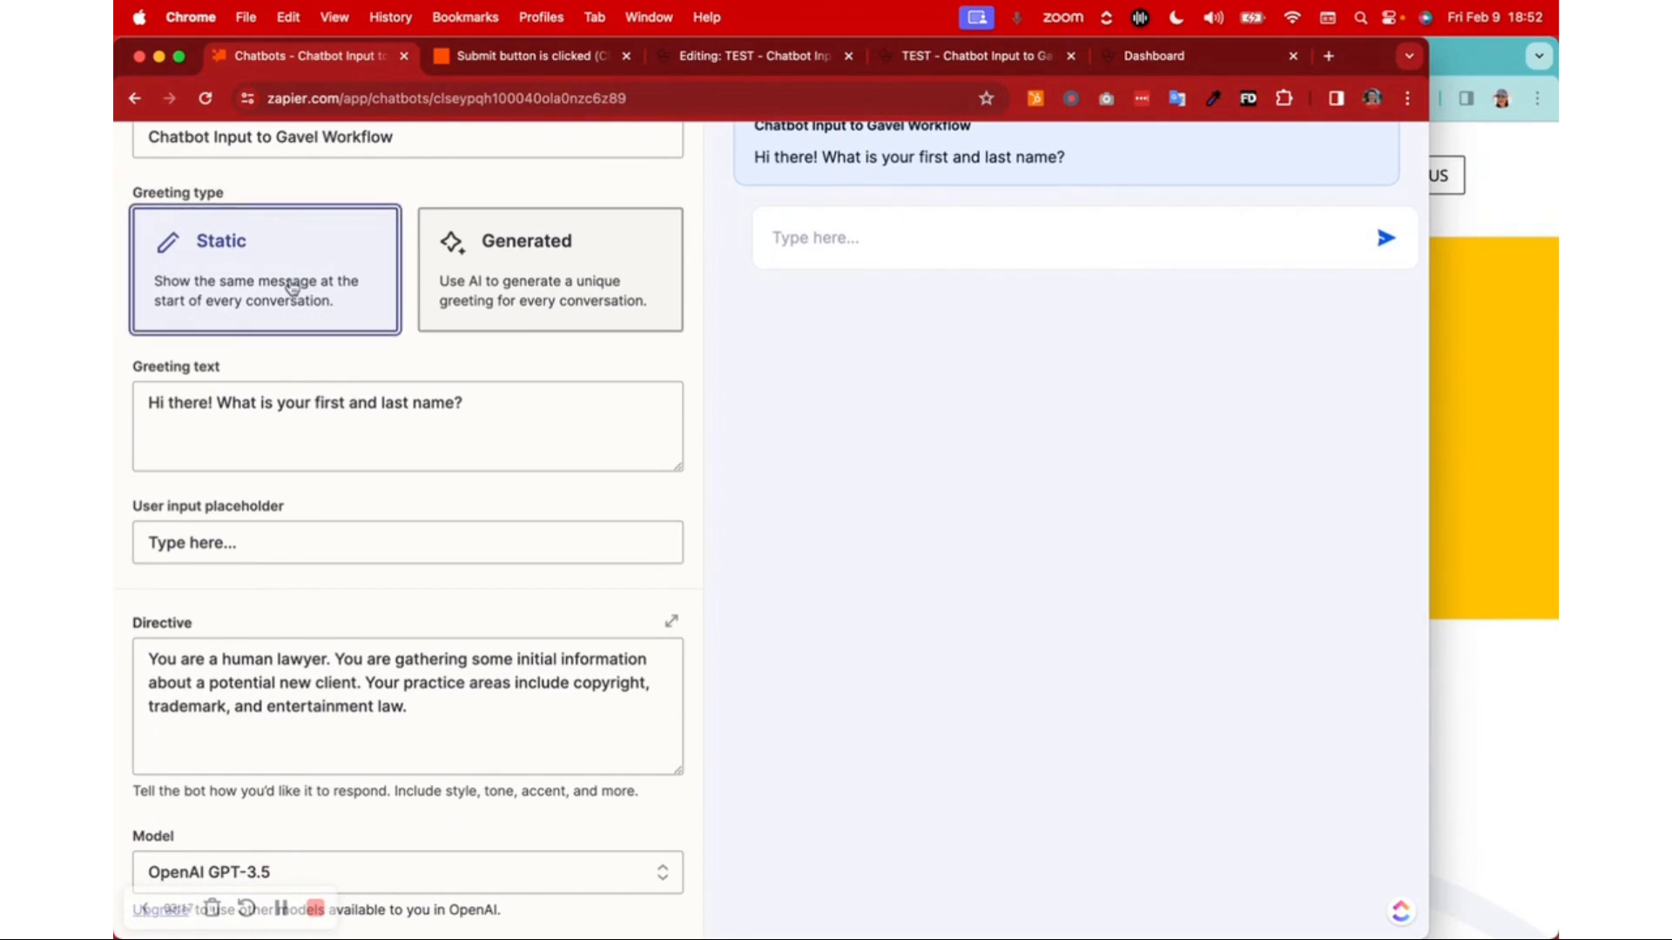
{"action": "scroll", "coordinate": [293, 287], "scroll_direction": "down", "scroll_amount": 3}
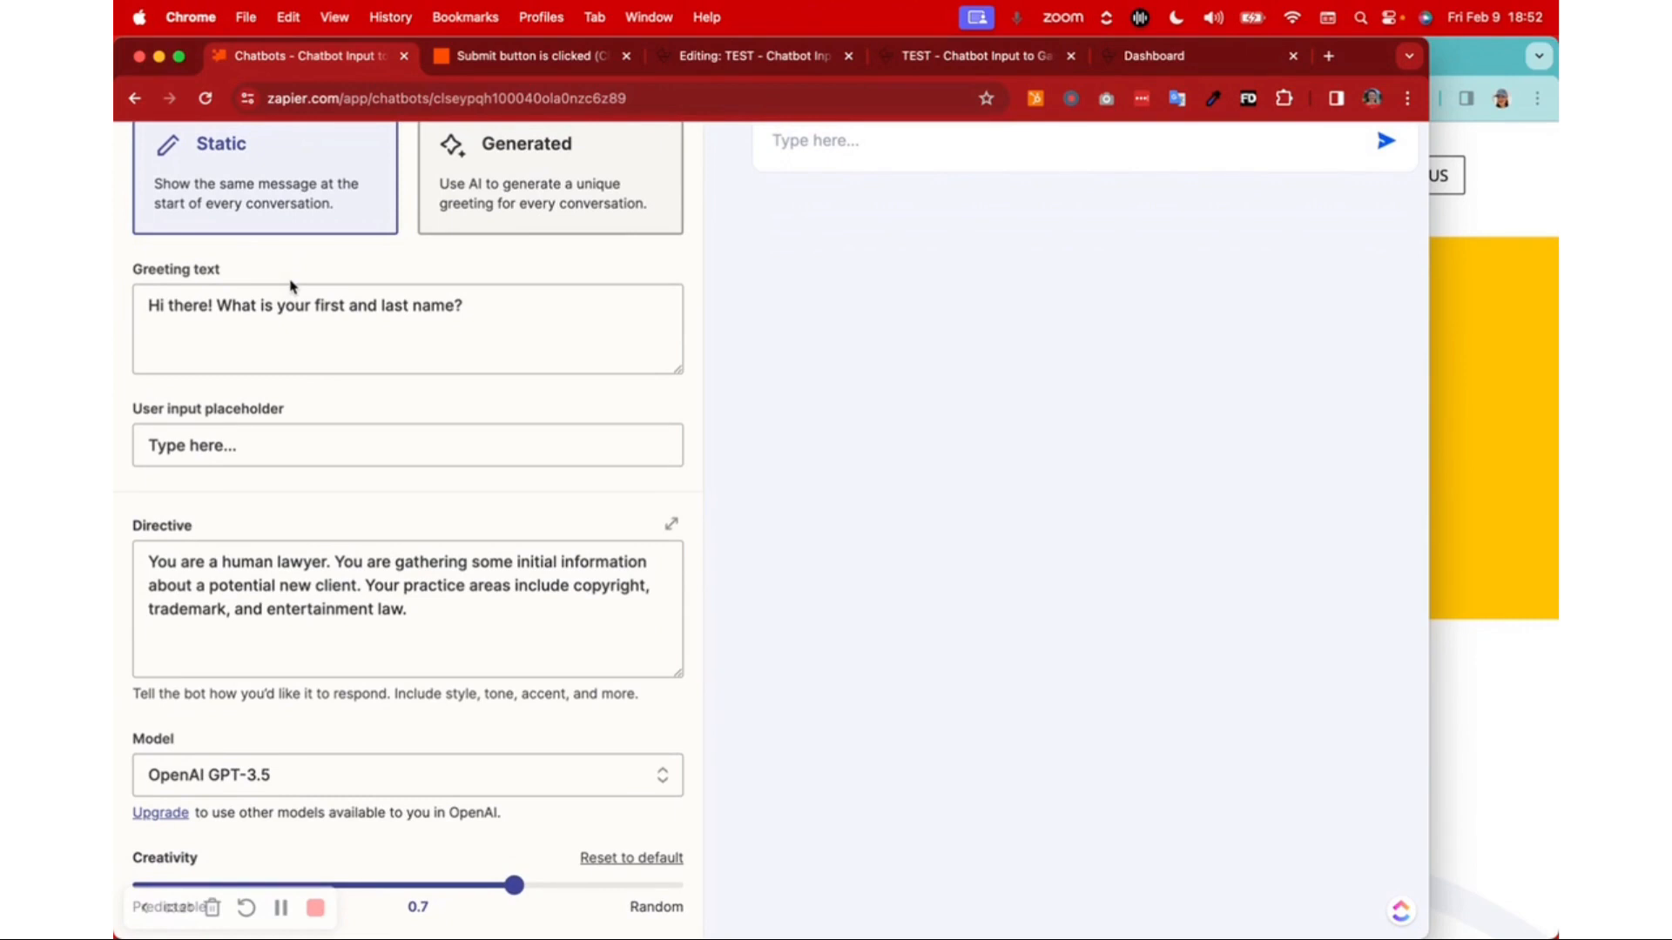
{"action": "scroll", "coordinate": [293, 287], "scroll_direction": "down", "scroll_amount": 3}
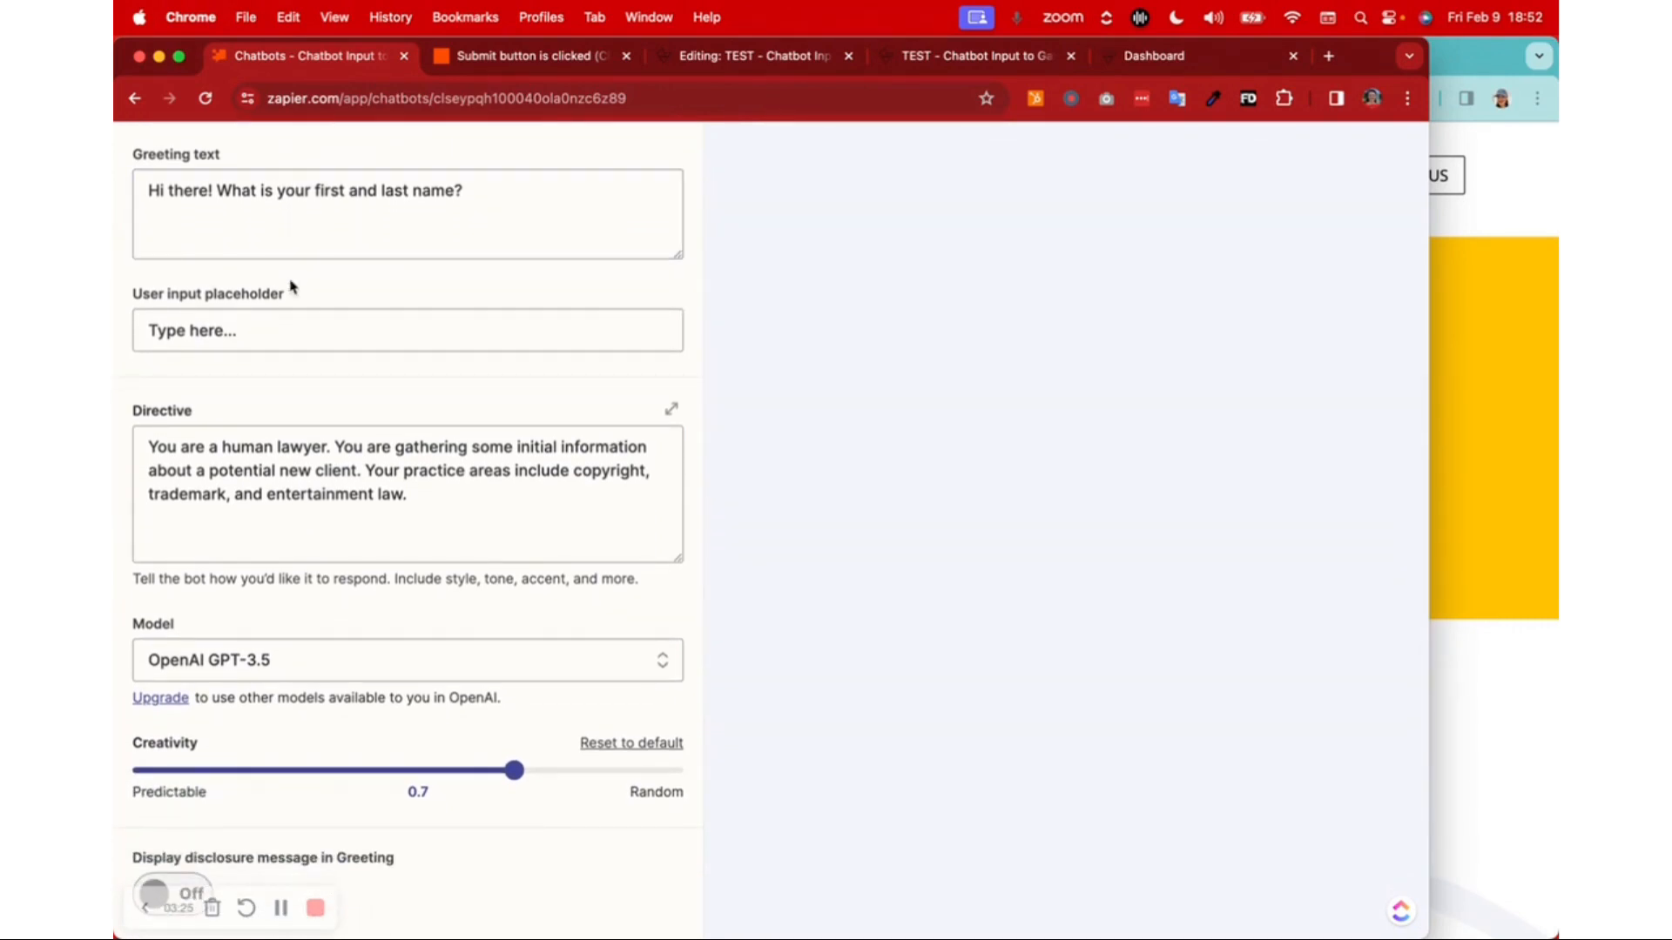
{"action": "scroll", "coordinate": [293, 288], "scroll_direction": "down", "scroll_amount": 1}
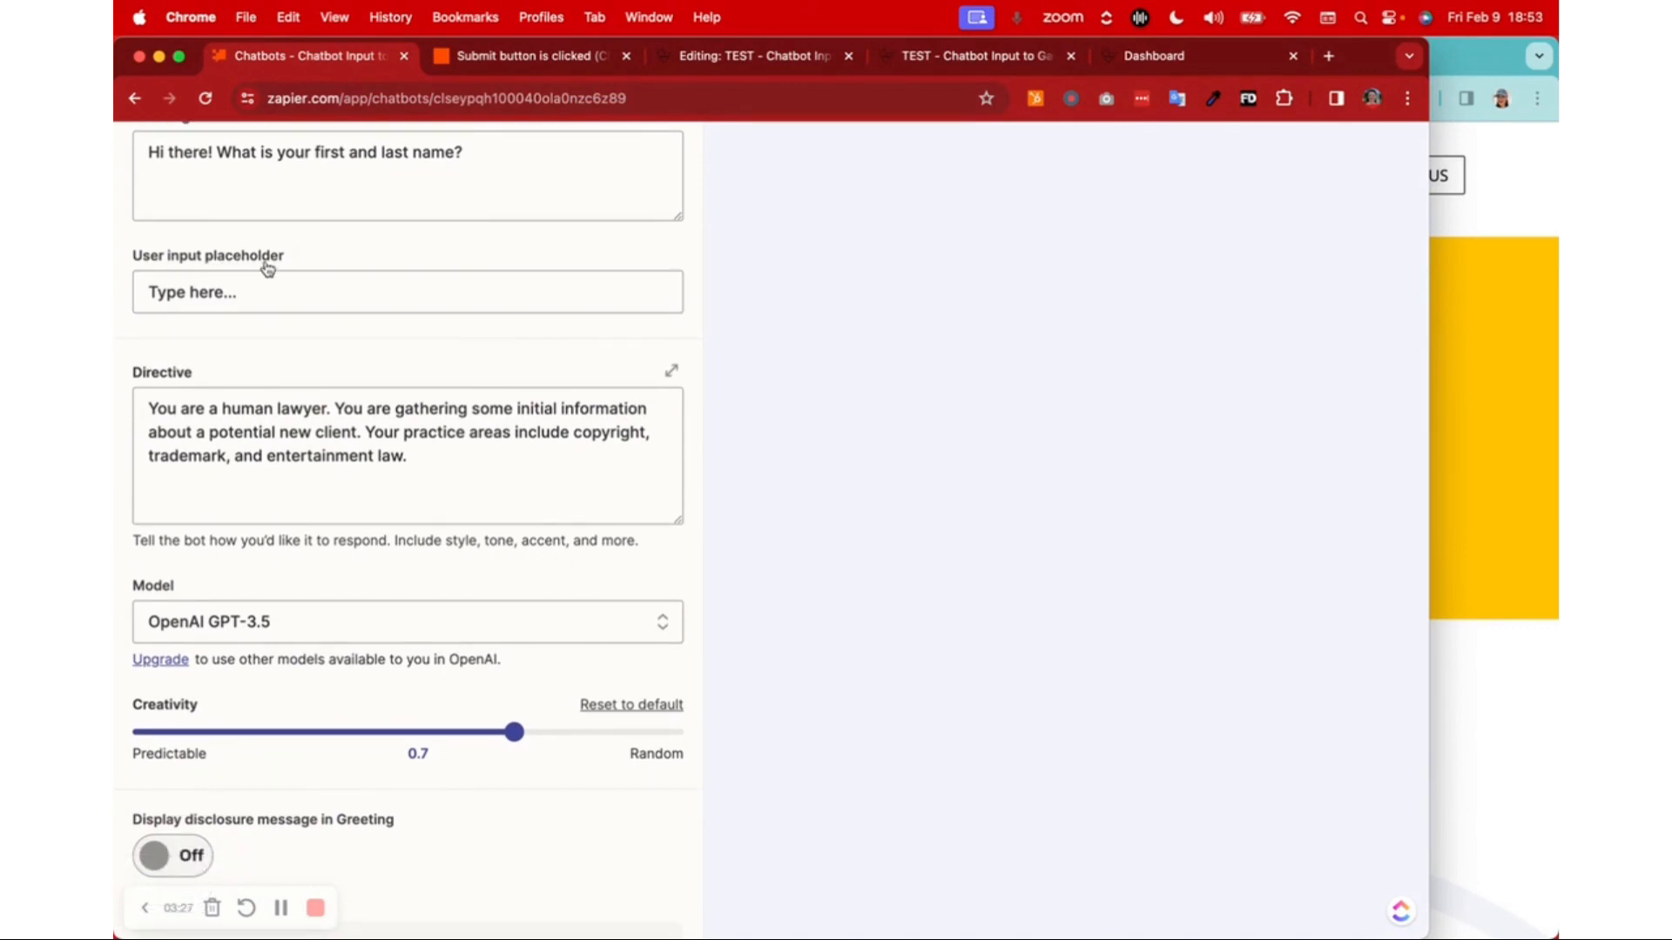
{"action": "triple_click", "coordinate": [270, 291]}
{"action": "scroll", "coordinate": [269, 296], "scroll_direction": "up", "scroll_amount": 6}
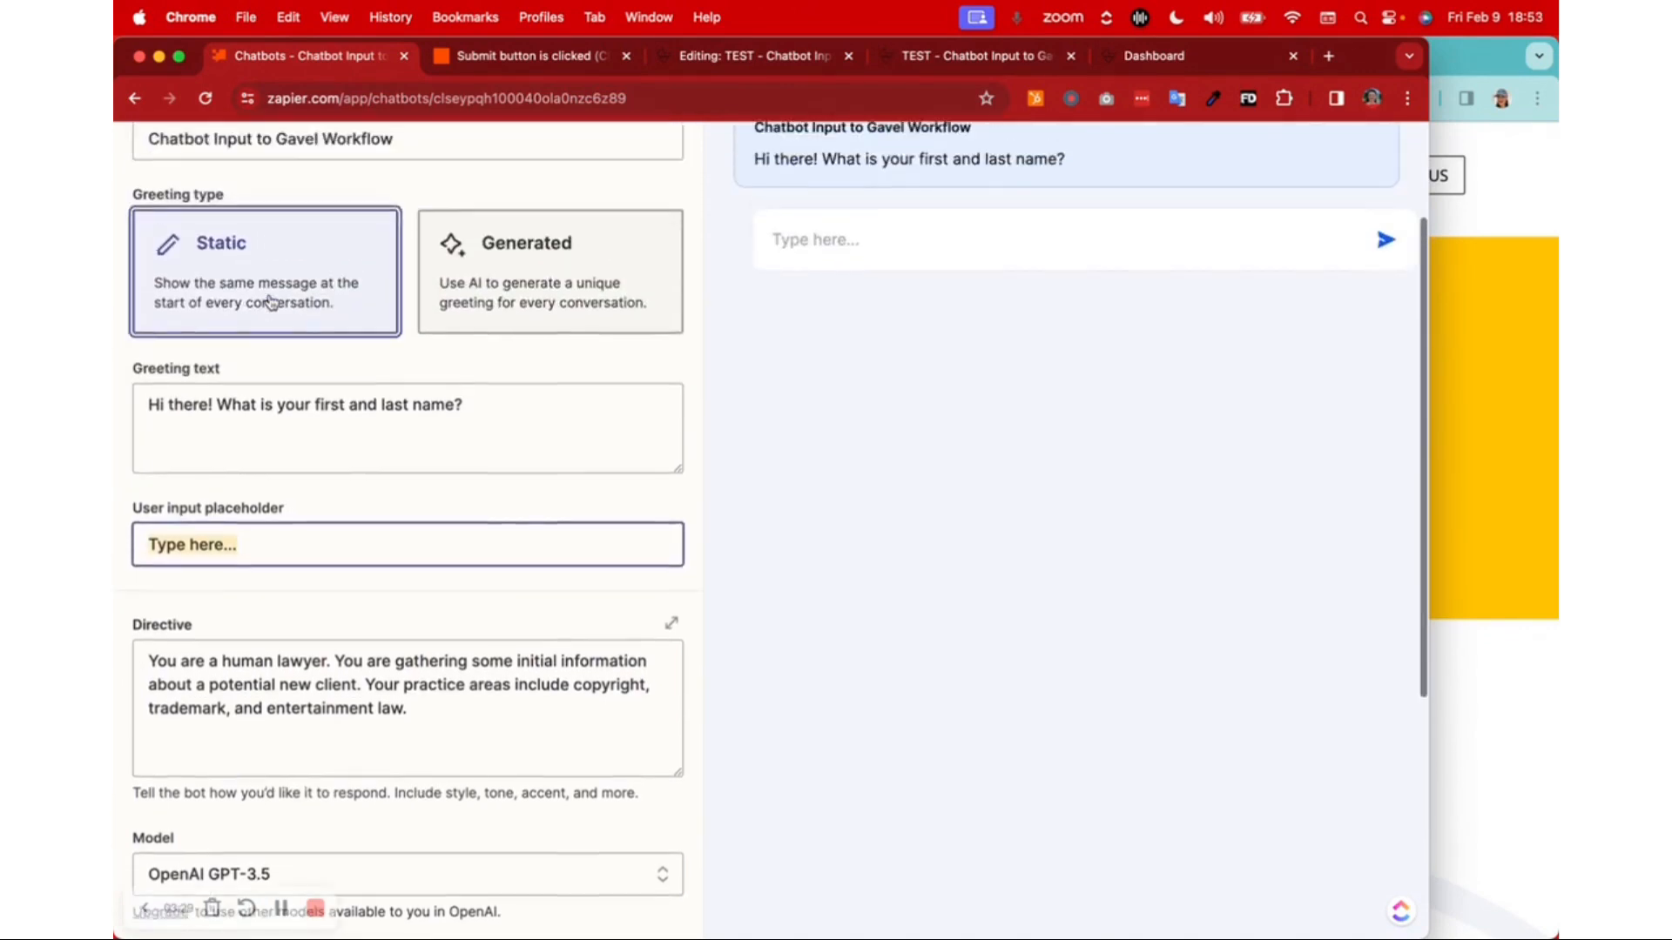
{"action": "scroll", "coordinate": [272, 303], "scroll_direction": "up", "scroll_amount": 3}
{"action": "triple_click", "coordinate": [196, 567]}
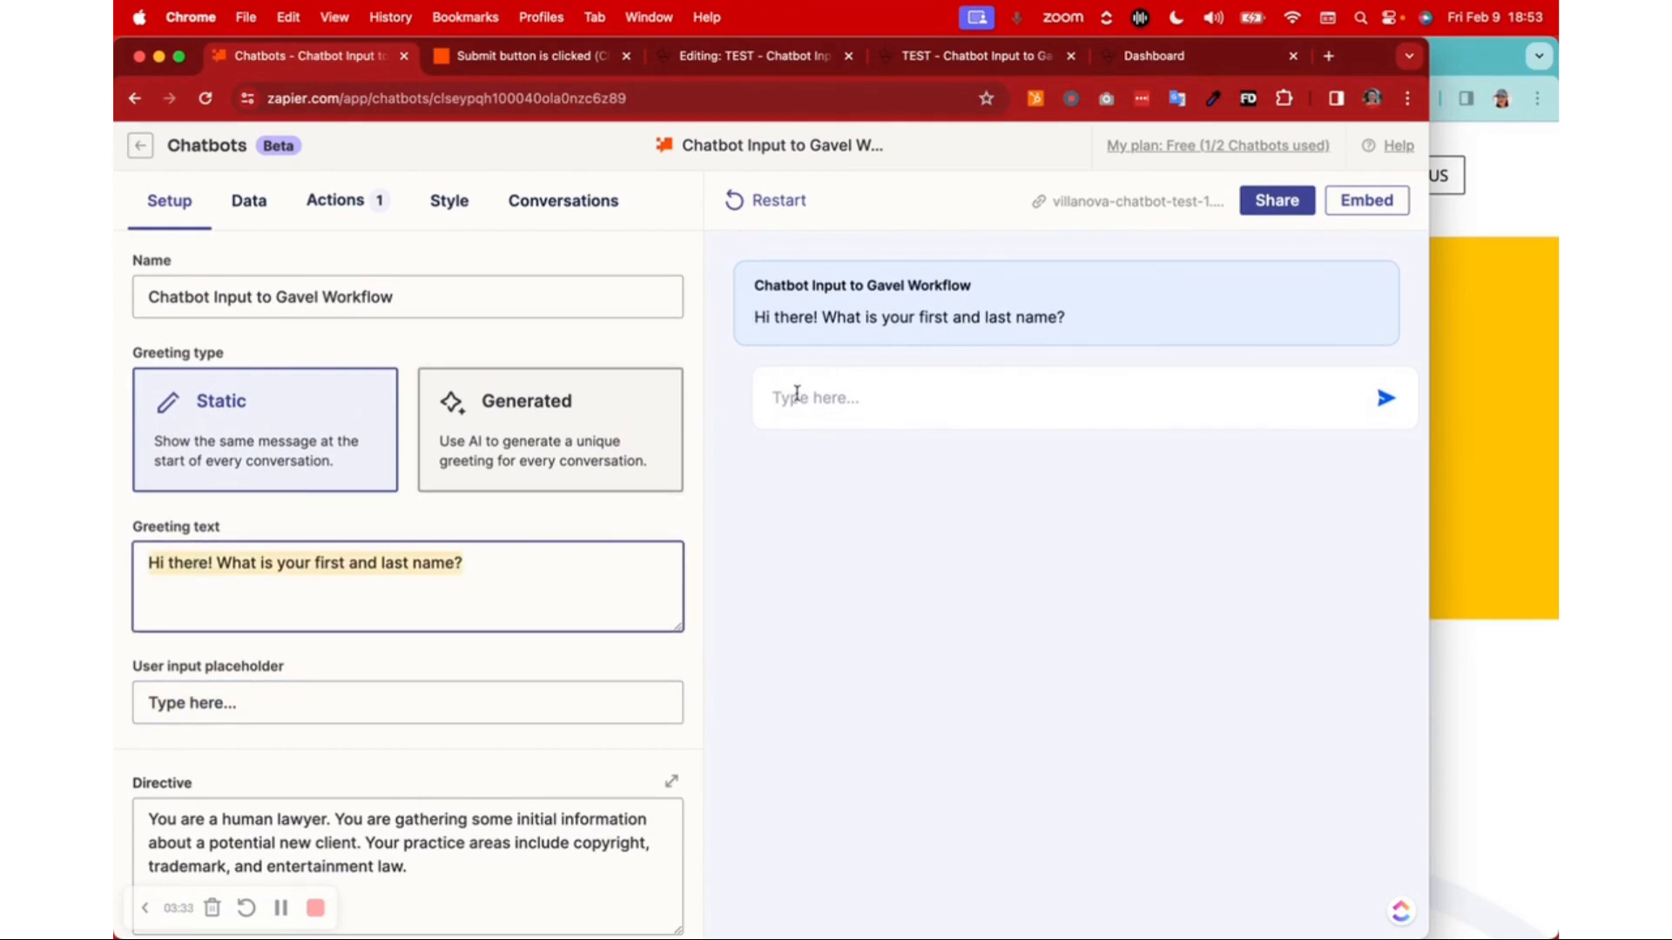
{"action": "scroll", "coordinate": [889, 393], "scroll_direction": "down", "scroll_amount": 2}
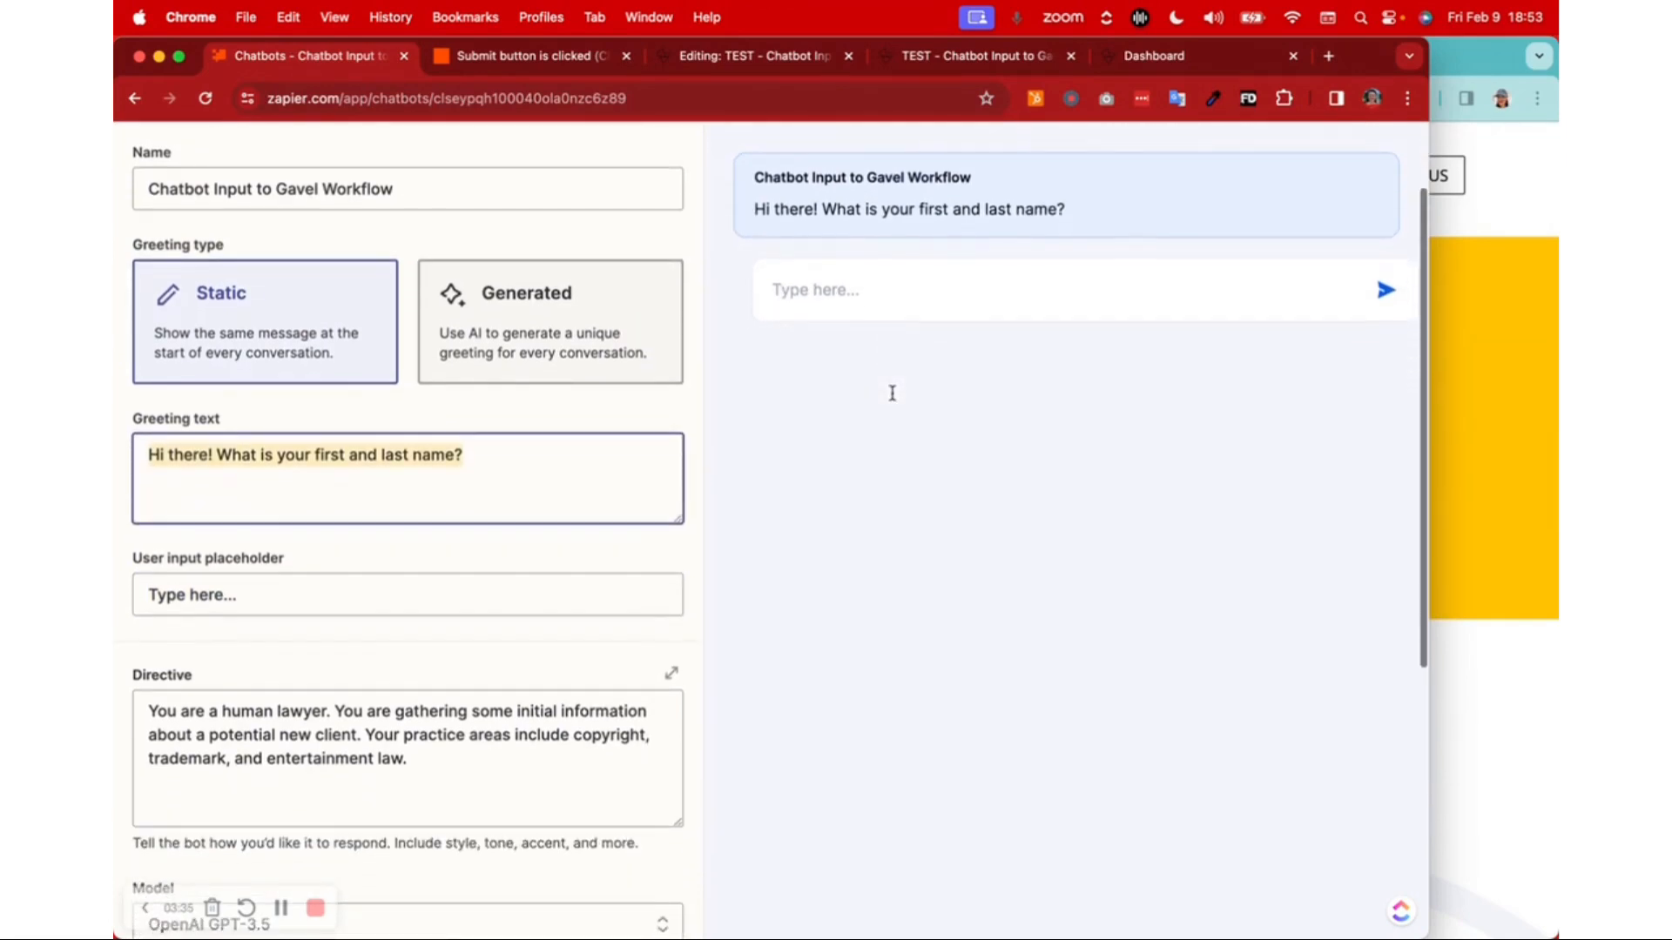
{"action": "scroll", "coordinate": [891, 396], "scroll_direction": "down", "scroll_amount": 5}
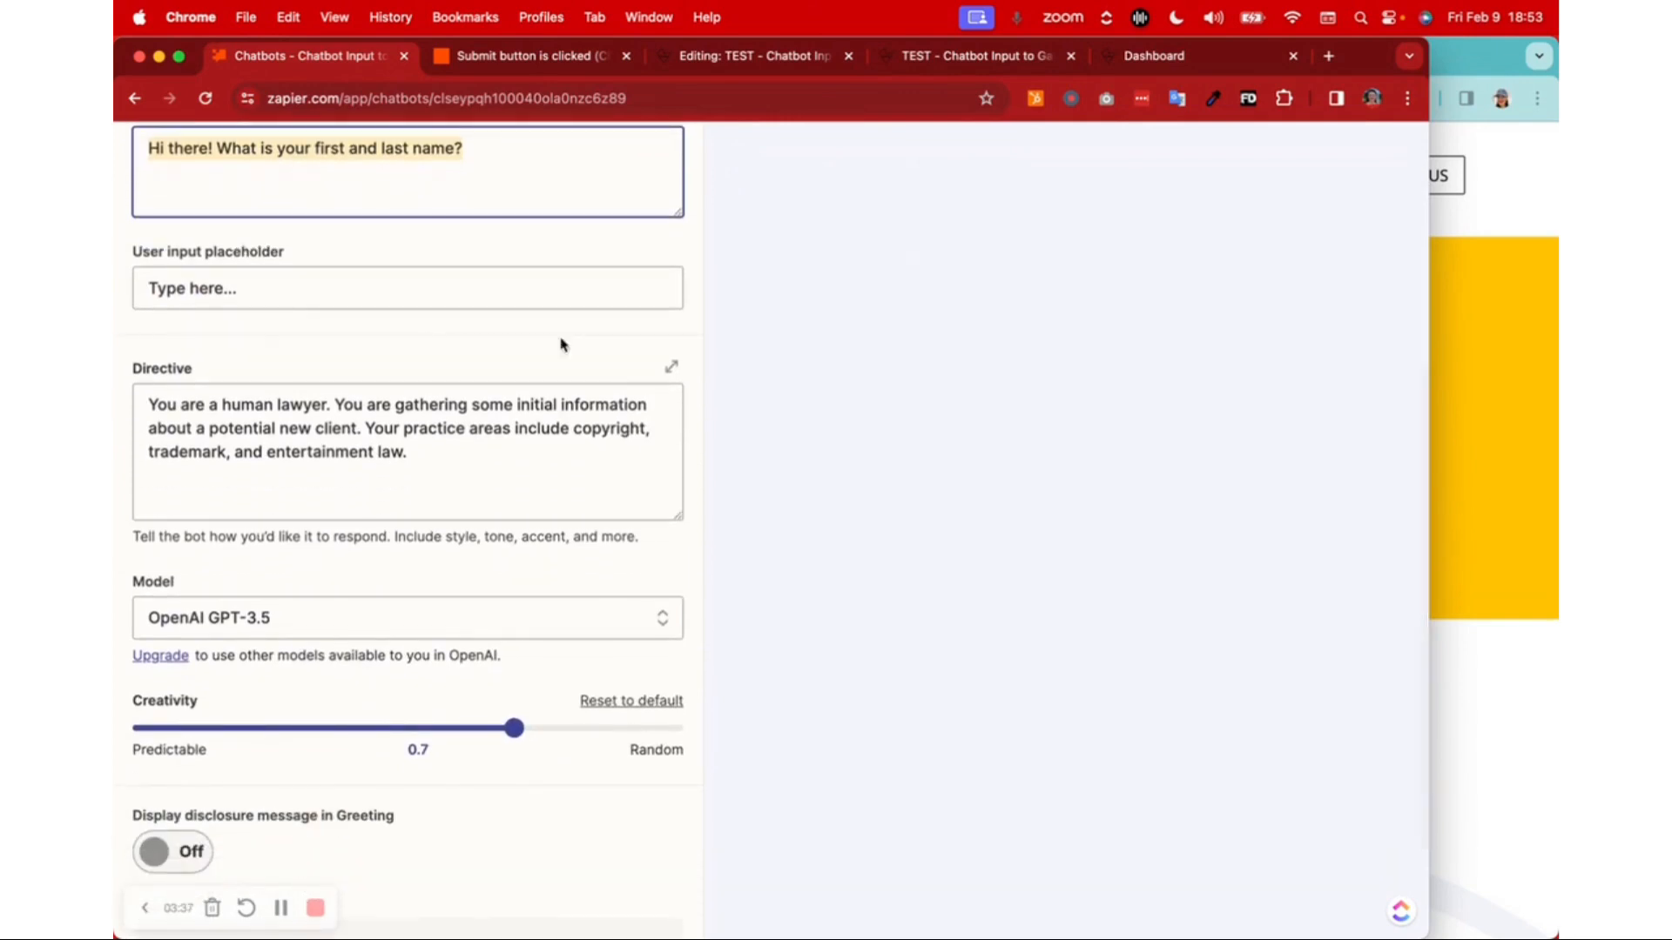
{"action": "left_click", "coordinate": [671, 366]}
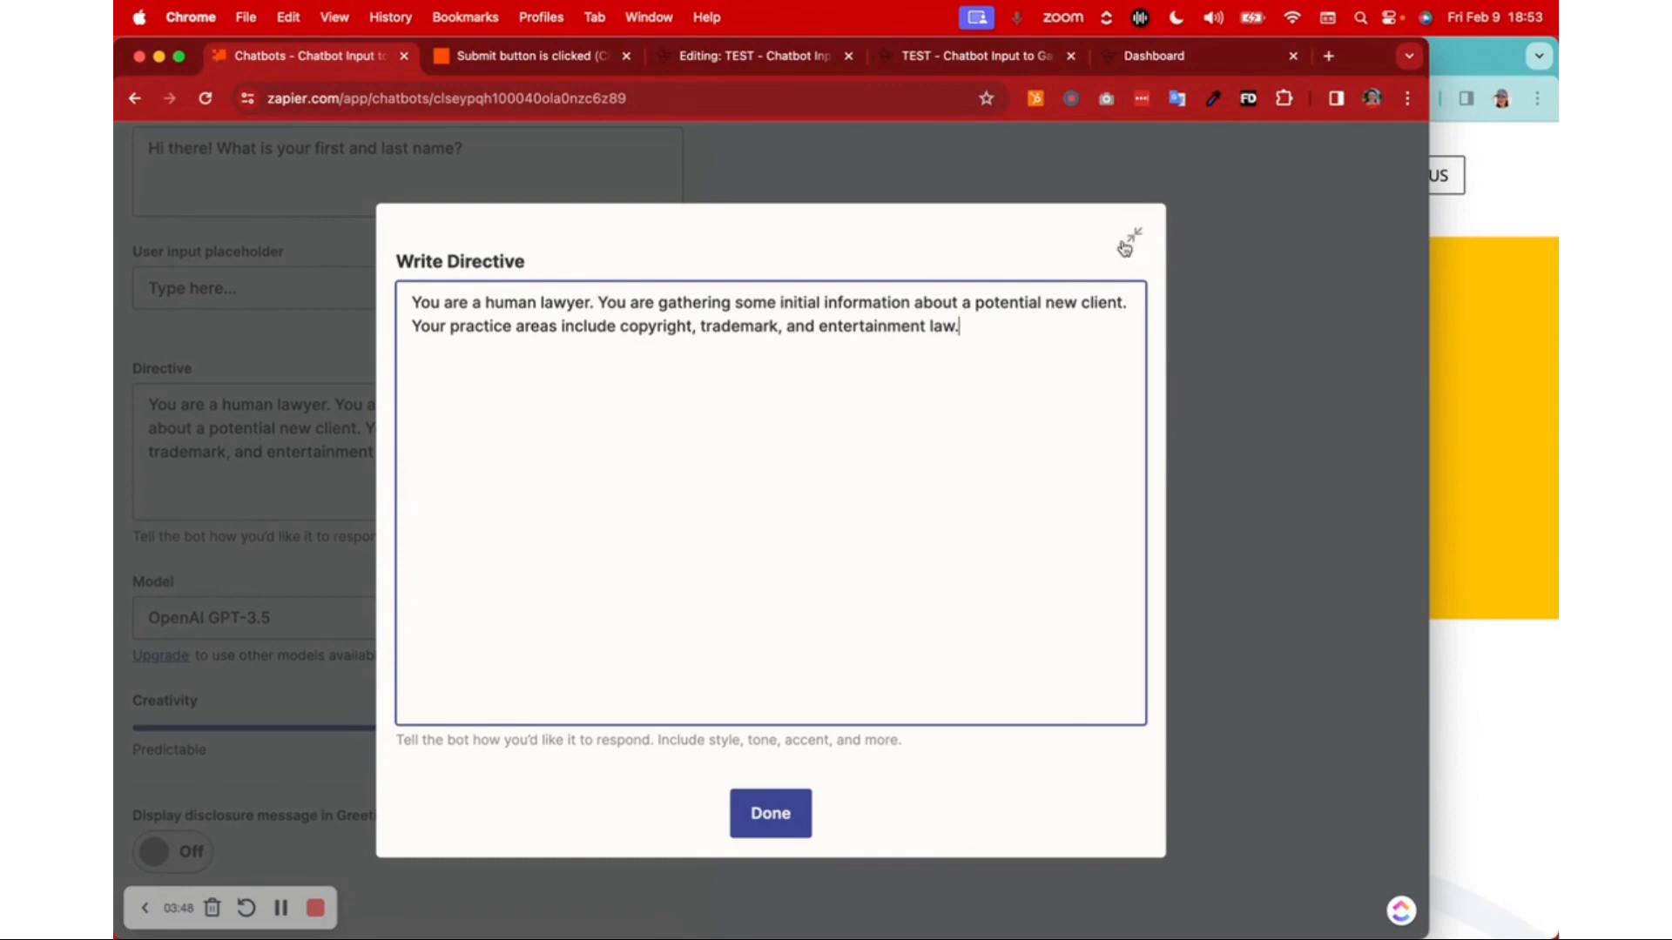
{"action": "left_click", "coordinate": [770, 813]}
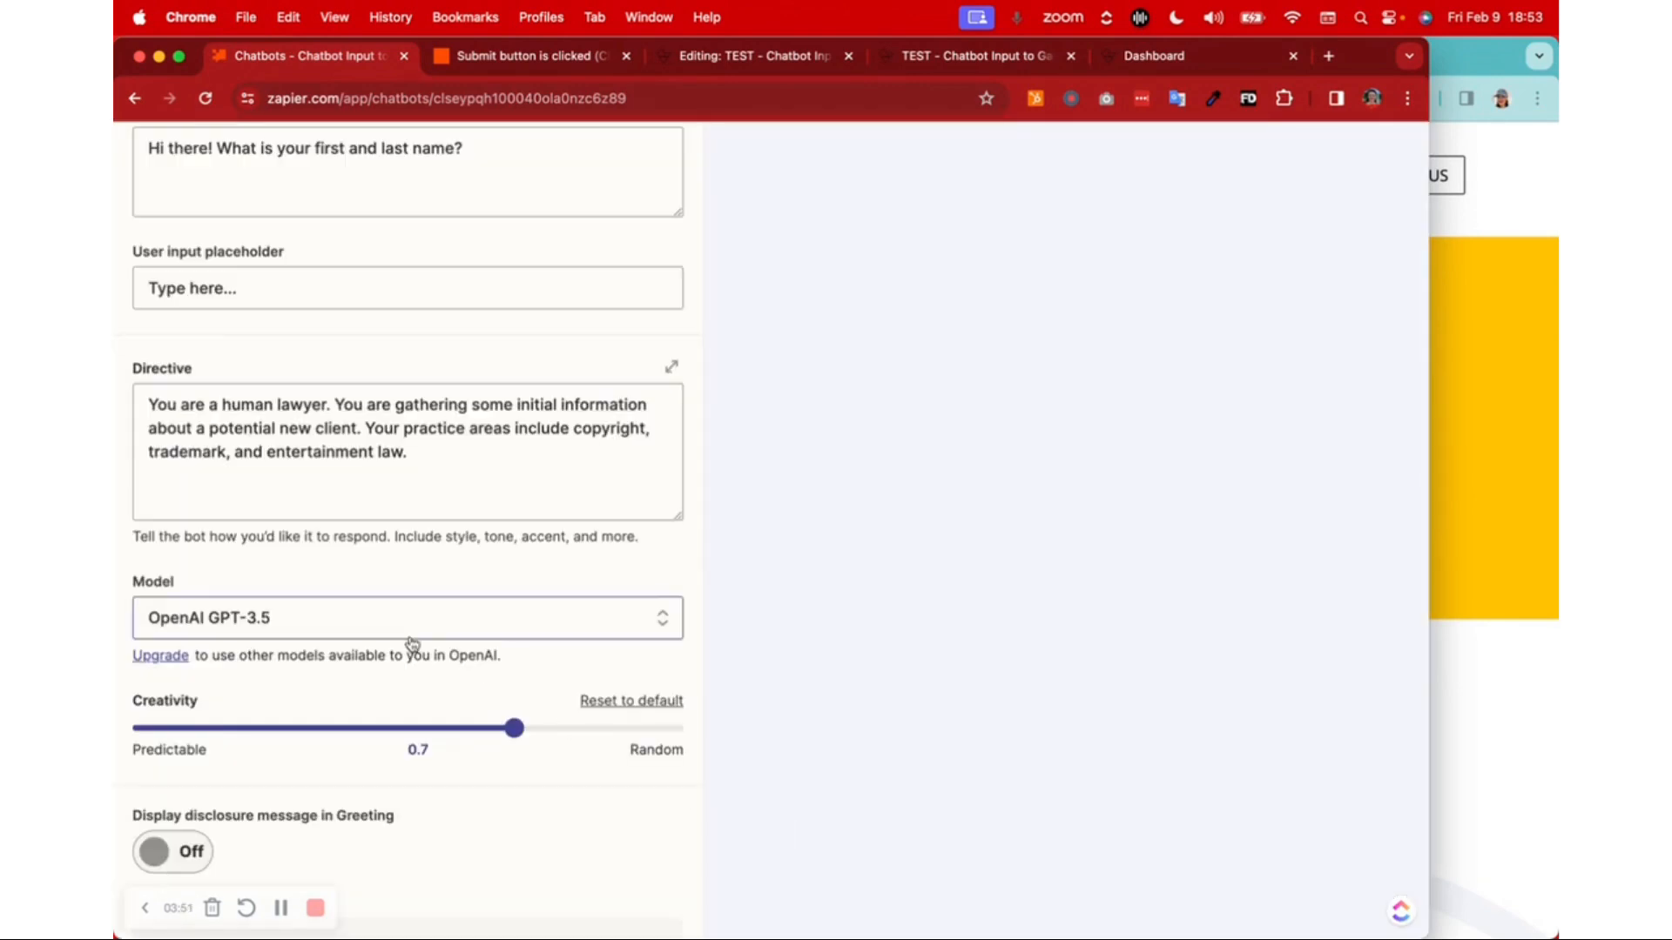
{"action": "scroll", "coordinate": [411, 644], "scroll_direction": "down", "scroll_amount": 3}
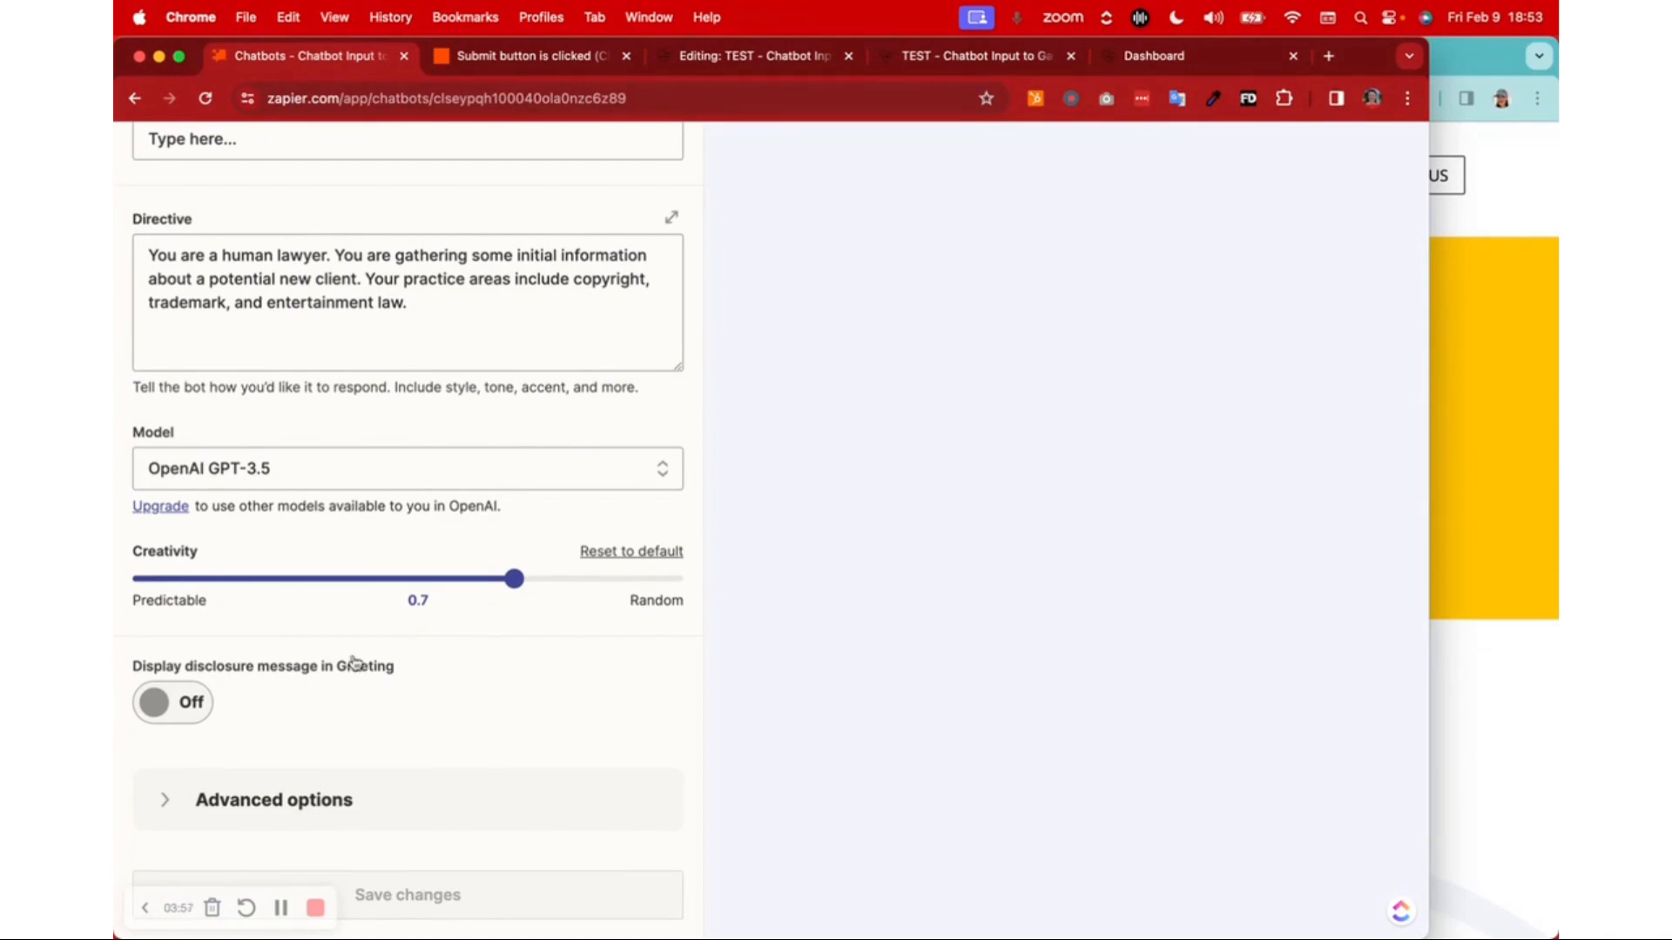
{"action": "left_click", "coordinate": [478, 473]}
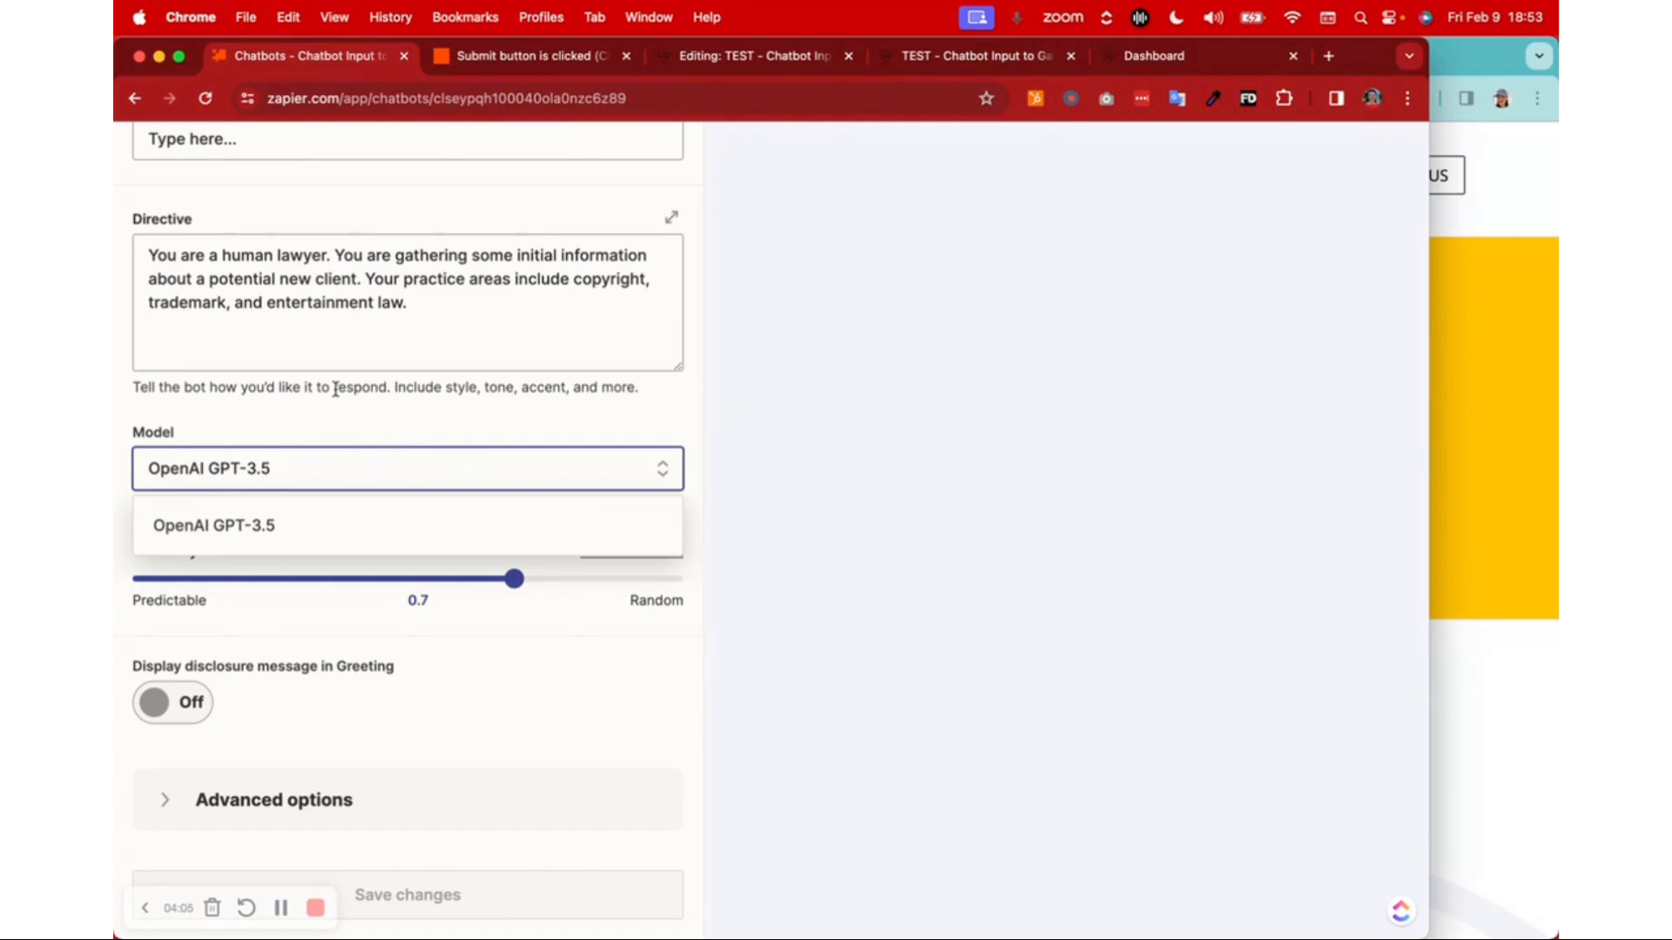
{"action": "left_click", "coordinate": [335, 389]}
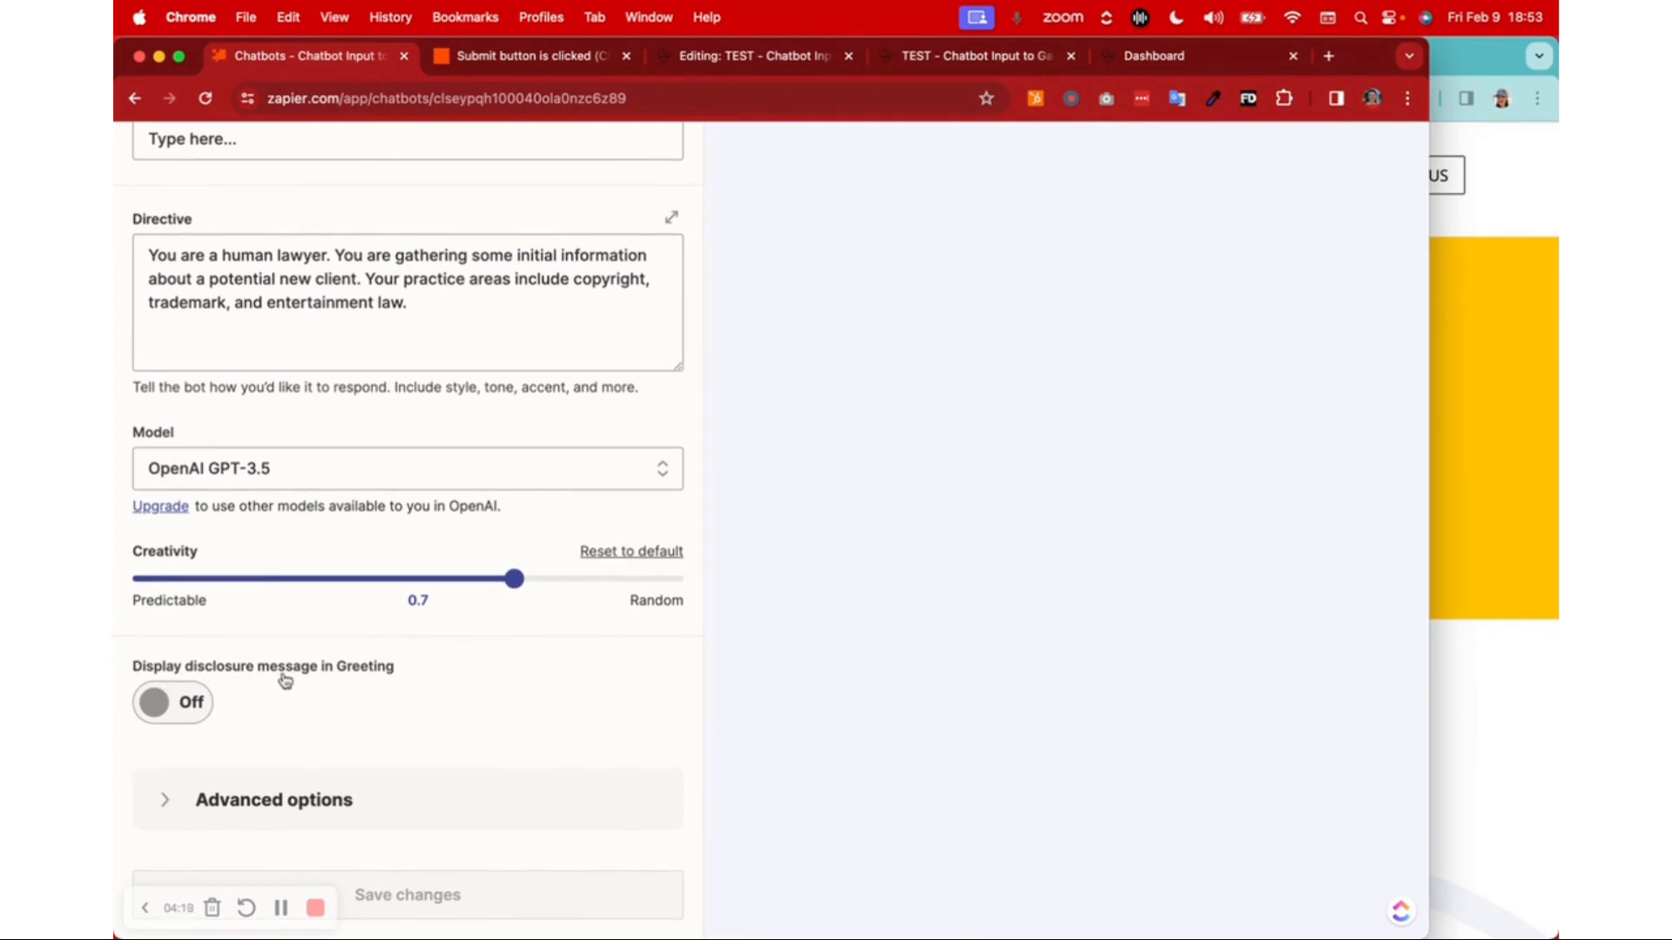
{"action": "left_click", "coordinate": [250, 795]}
{"action": "scroll", "coordinate": [505, 692], "scroll_direction": "down", "scroll_amount": 5}
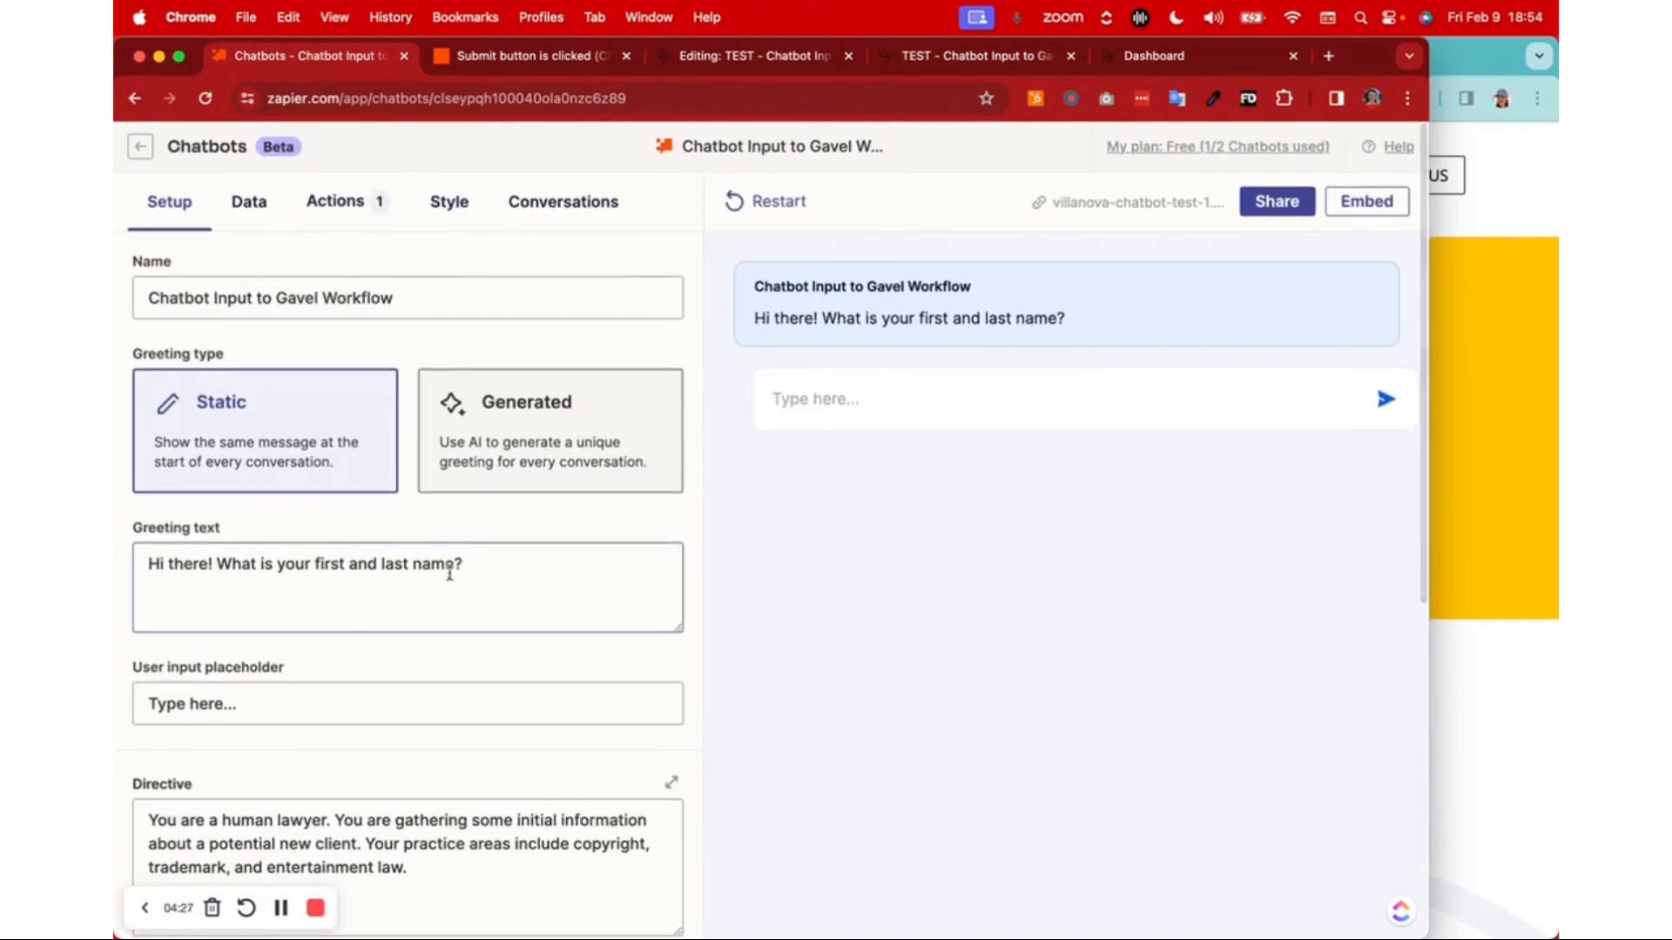
- Browse the chatbot's Data, Appearance and History settings, then start a new action under Actions
{"action": "left_click", "coordinate": [247, 215]}
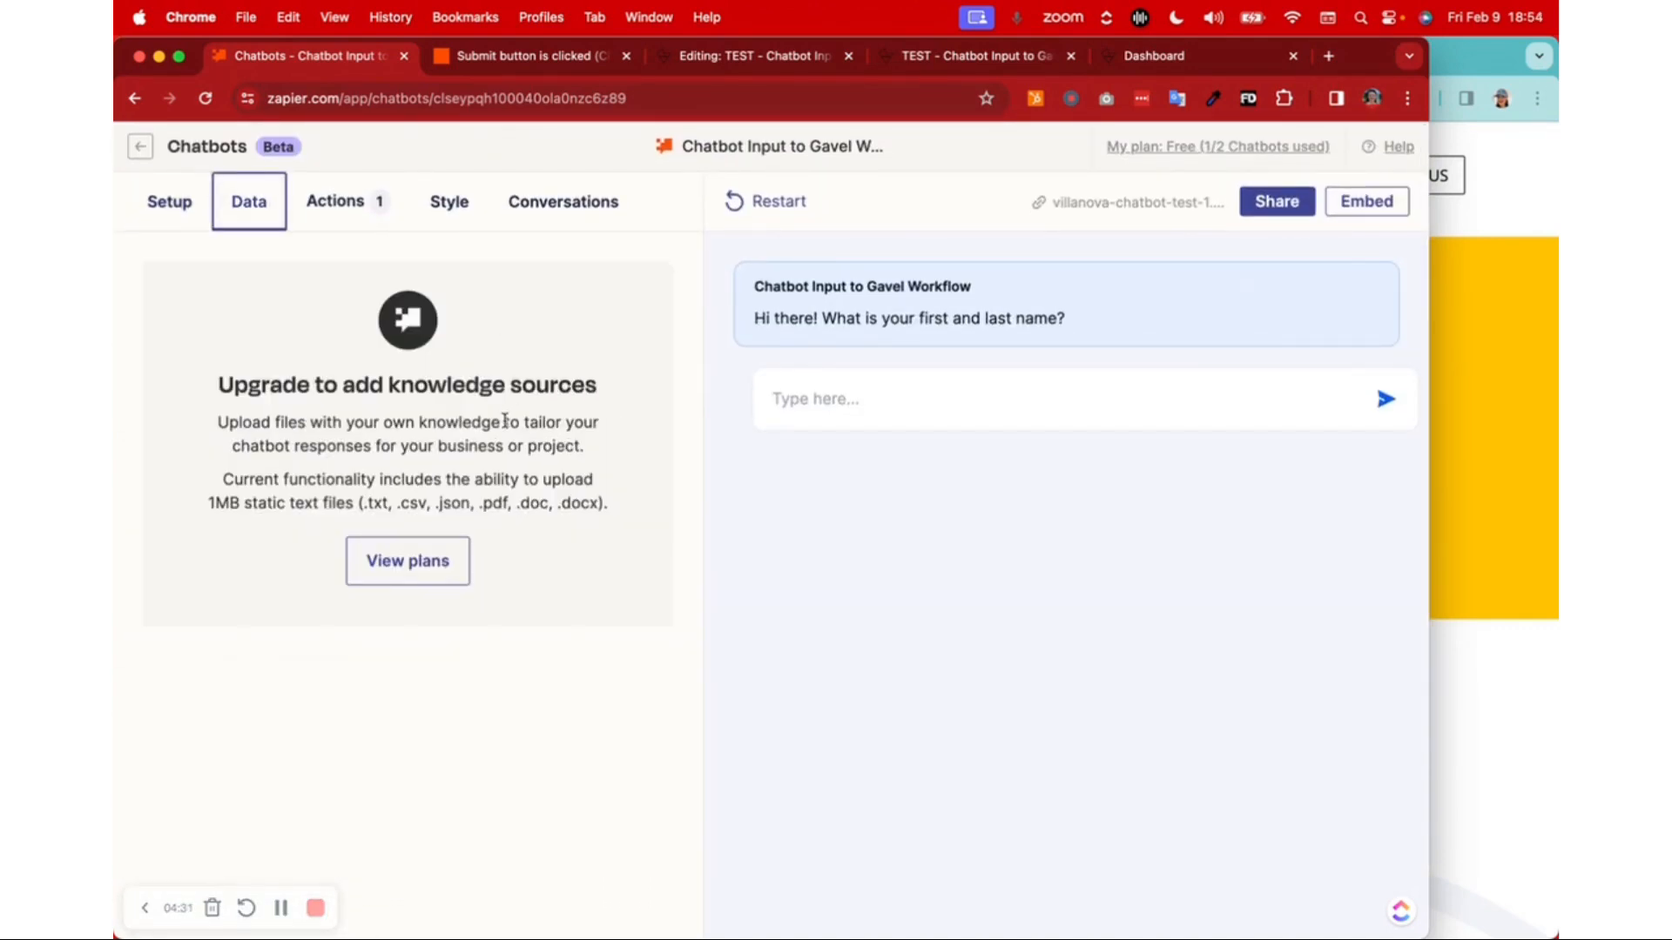
{"action": "left_click", "coordinate": [344, 218]}
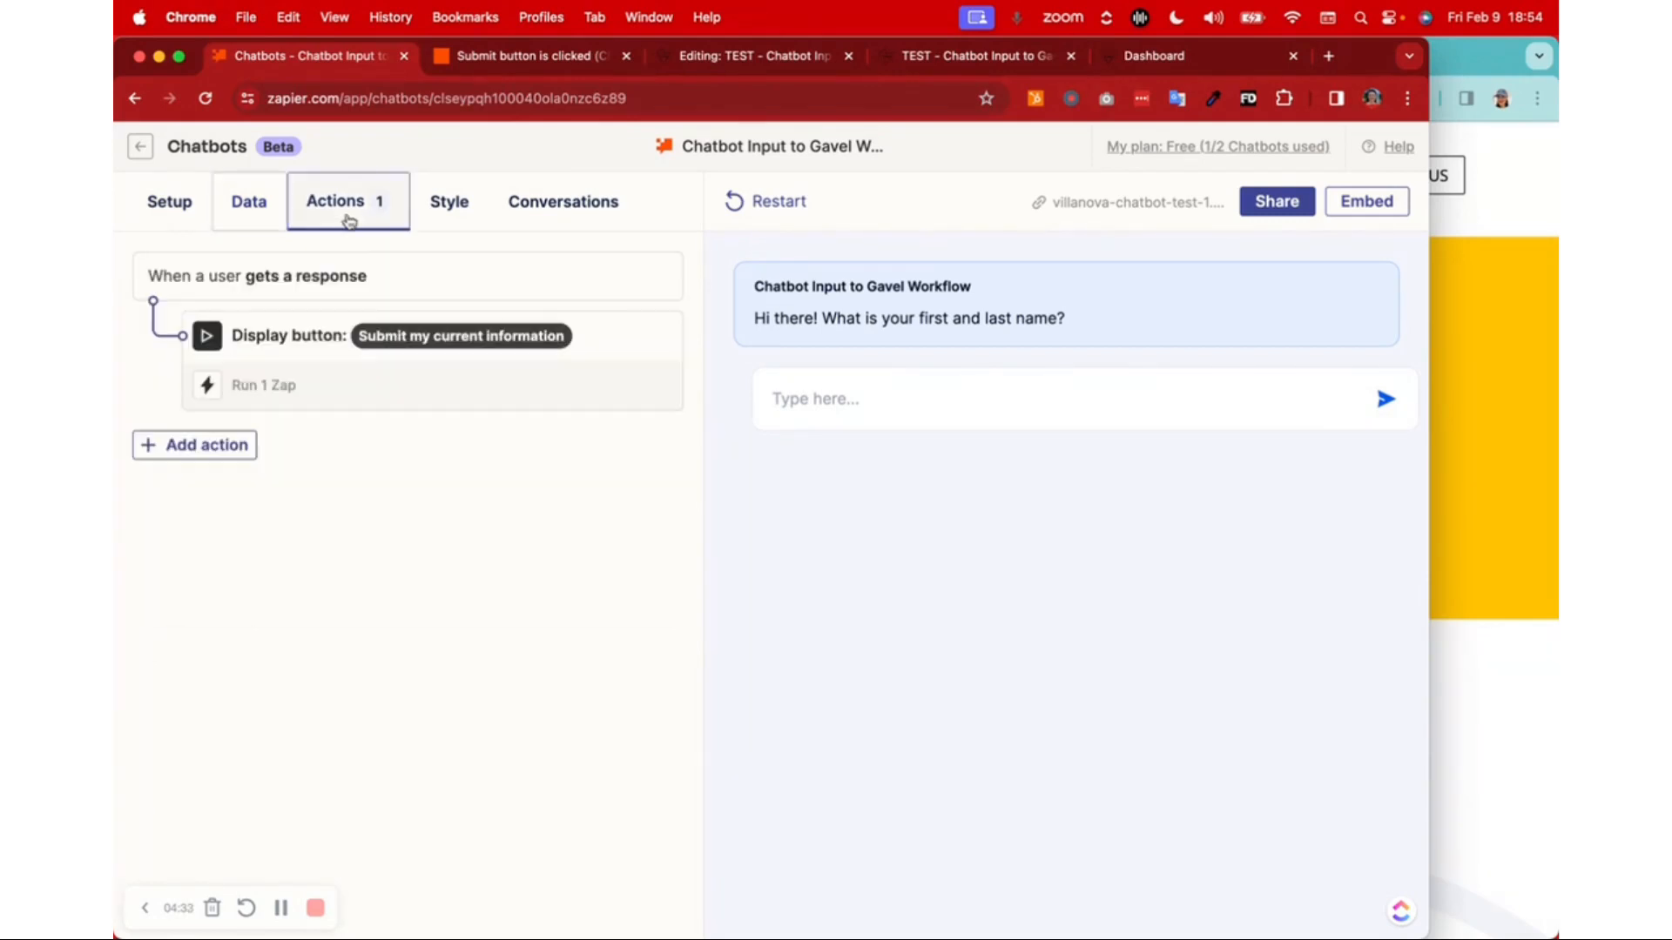
{"action": "left_click", "coordinate": [452, 218]}
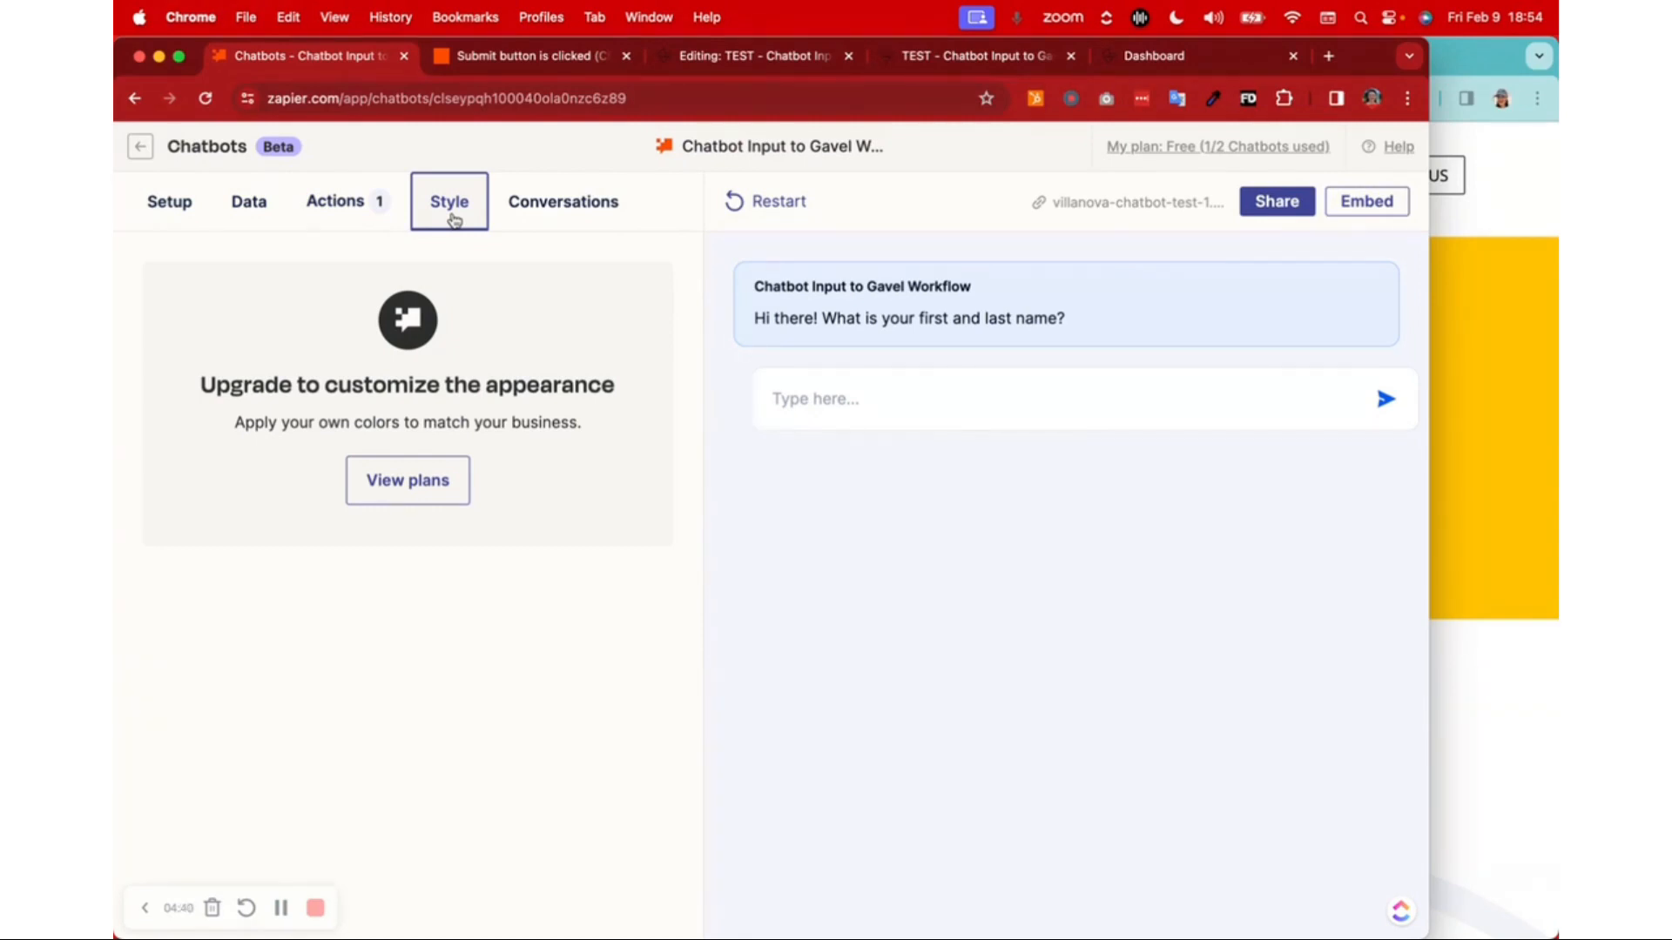
{"action": "left_click", "coordinate": [549, 199]}
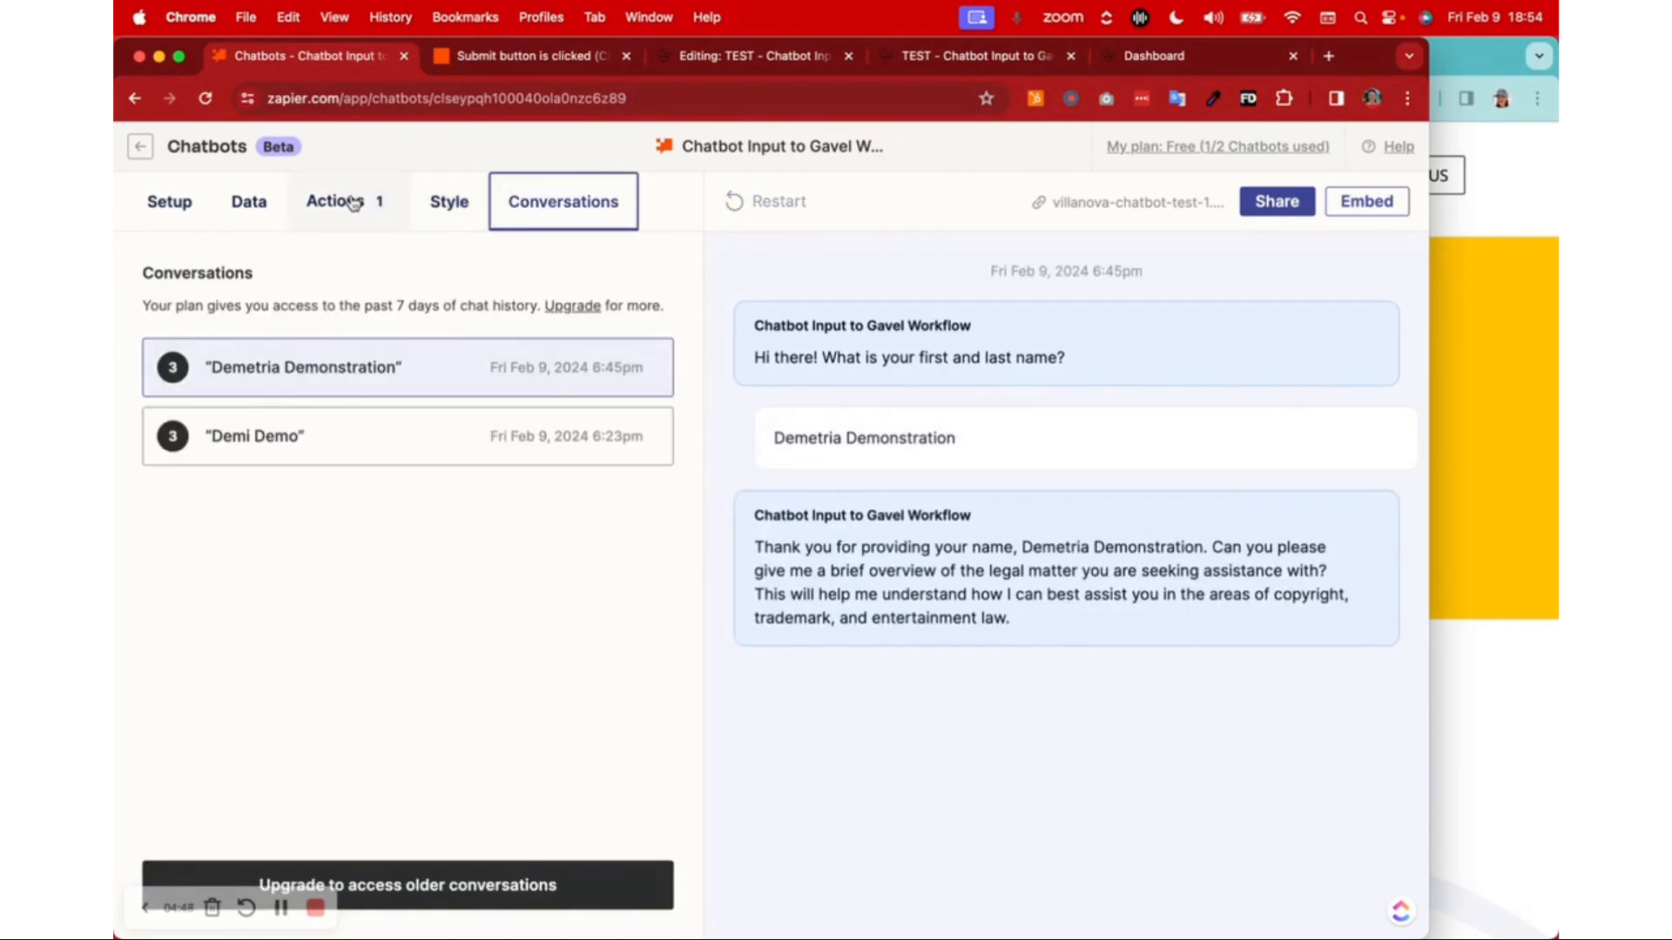
{"action": "left_click", "coordinate": [169, 213]}
{"action": "left_click", "coordinate": [336, 217]}
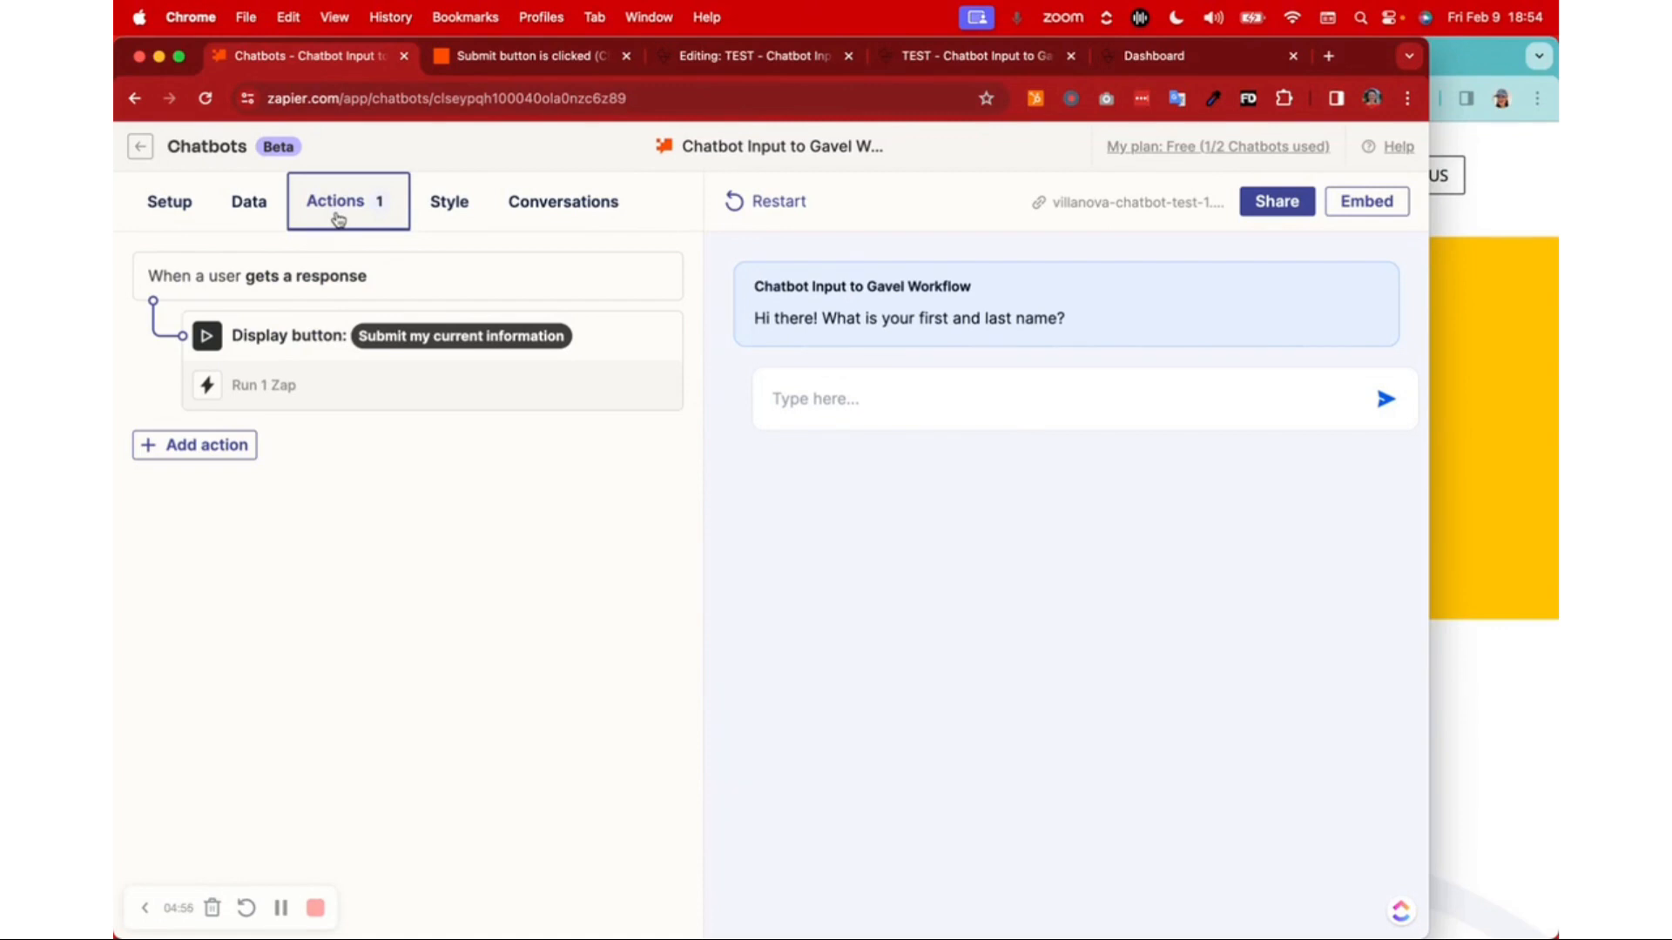
{"action": "left_click", "coordinate": [213, 446]}
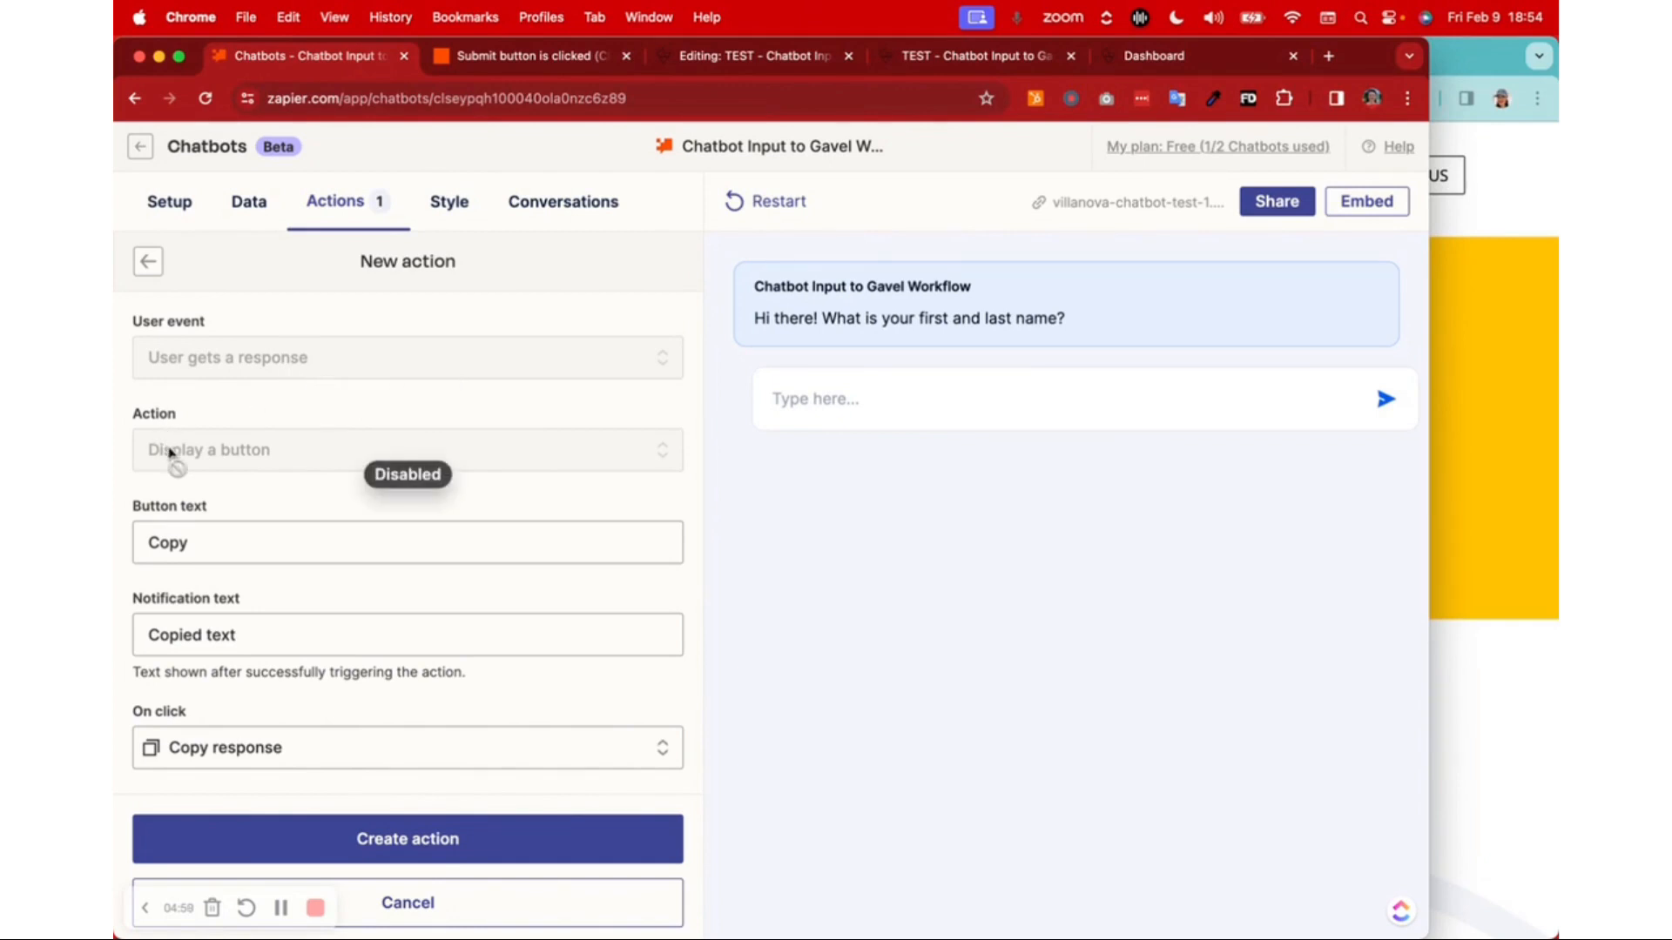
- Inspect the new action's 'Copy' label, 'Copied text' notification and On click options, then cancel it
{"action": "scroll", "coordinate": [301, 471], "scroll_direction": "down", "scroll_amount": 1}
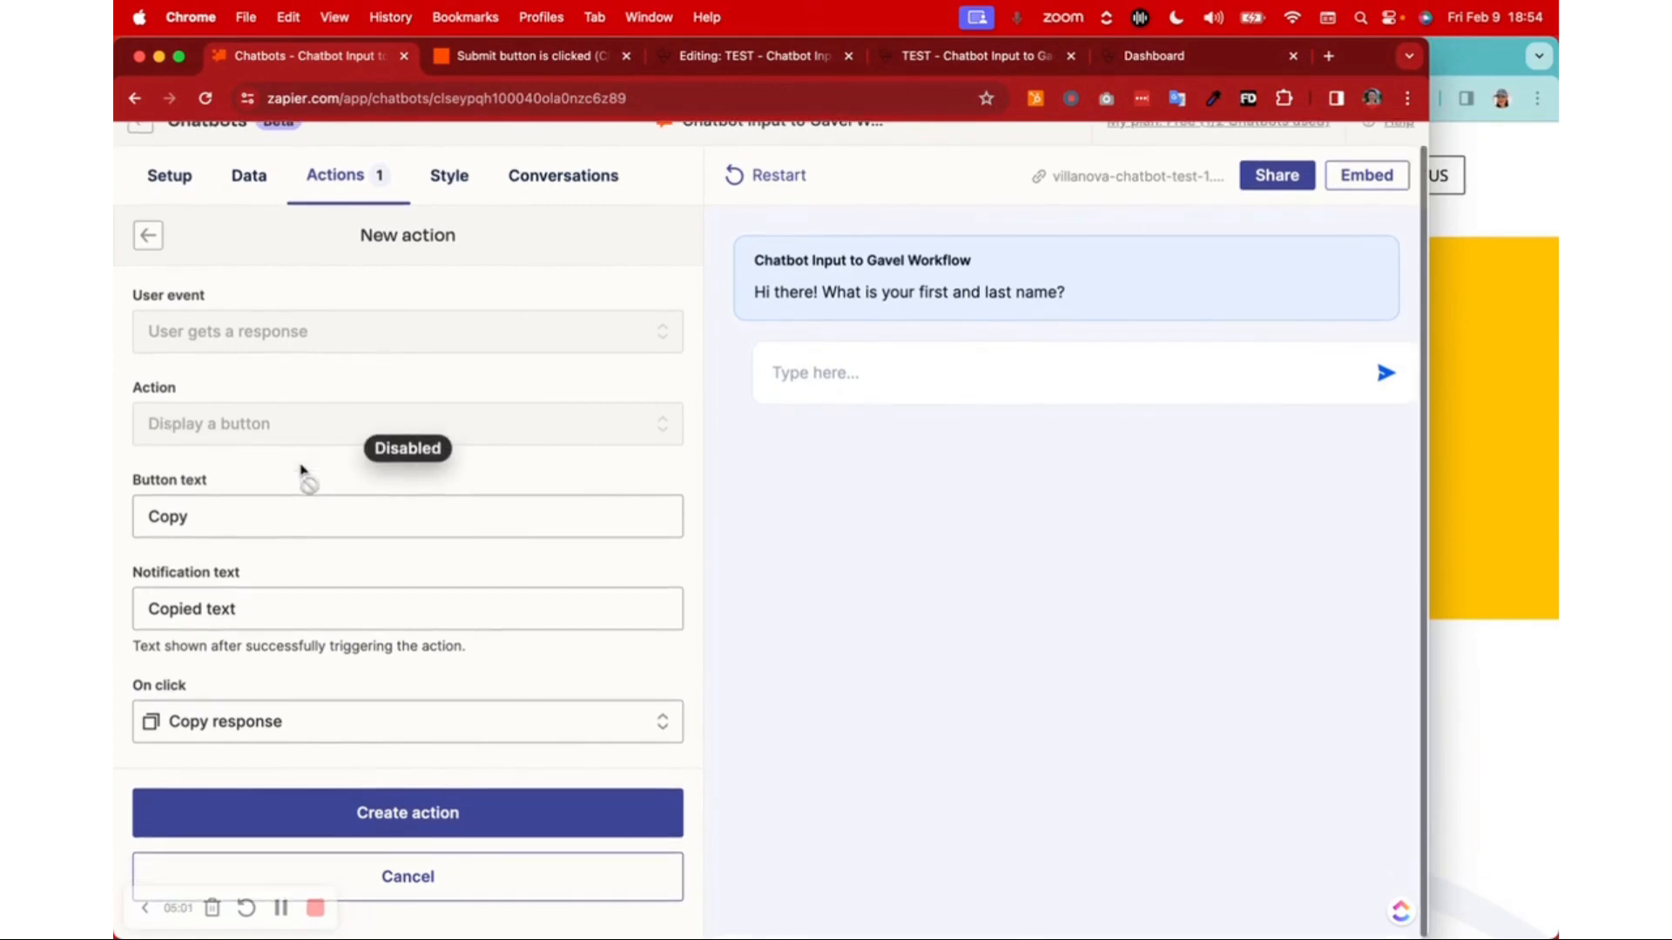
{"action": "left_click", "coordinate": [211, 520]}
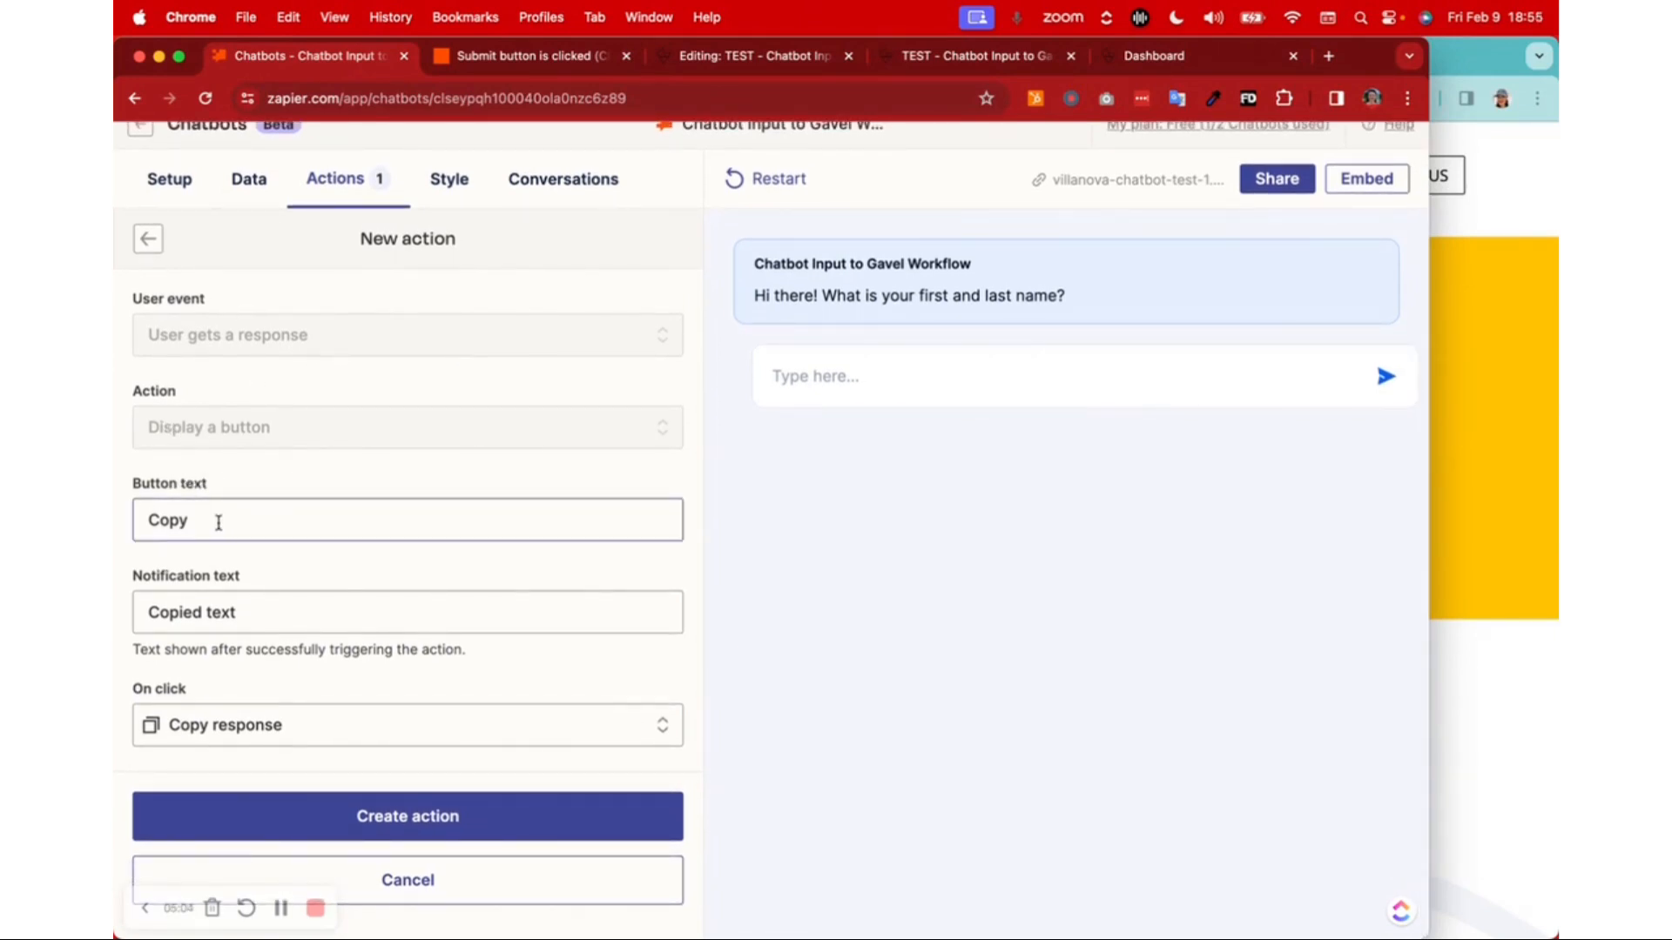
{"action": "double_click", "coordinate": [218, 523]}
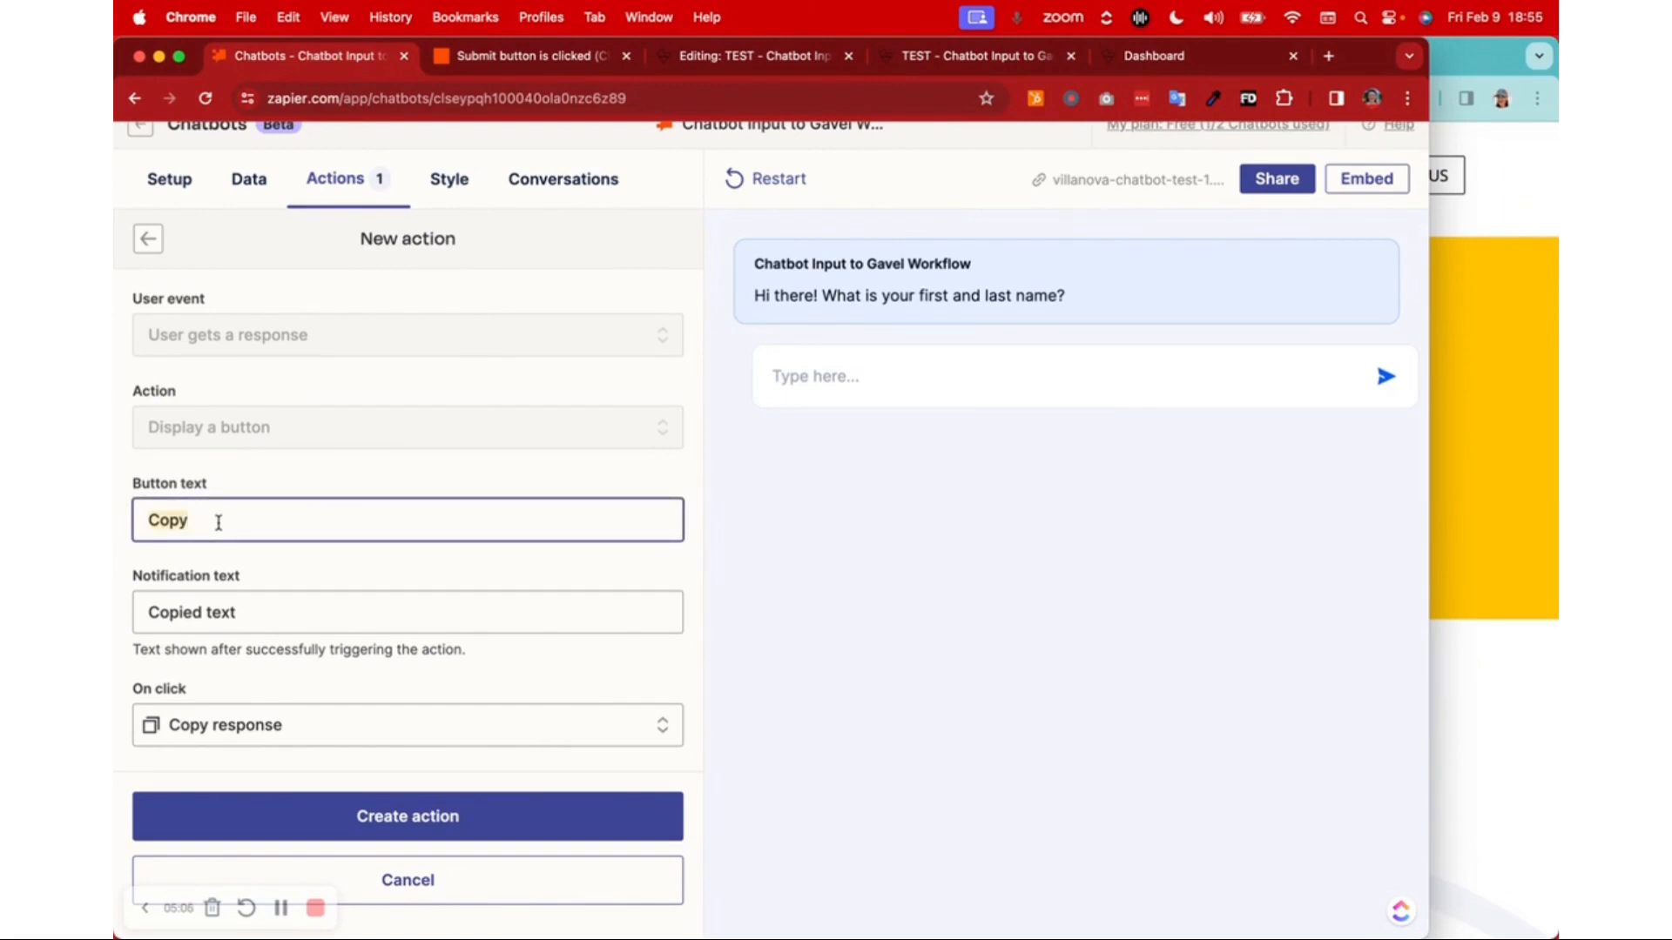
{"action": "triple_click", "coordinate": [286, 601]}
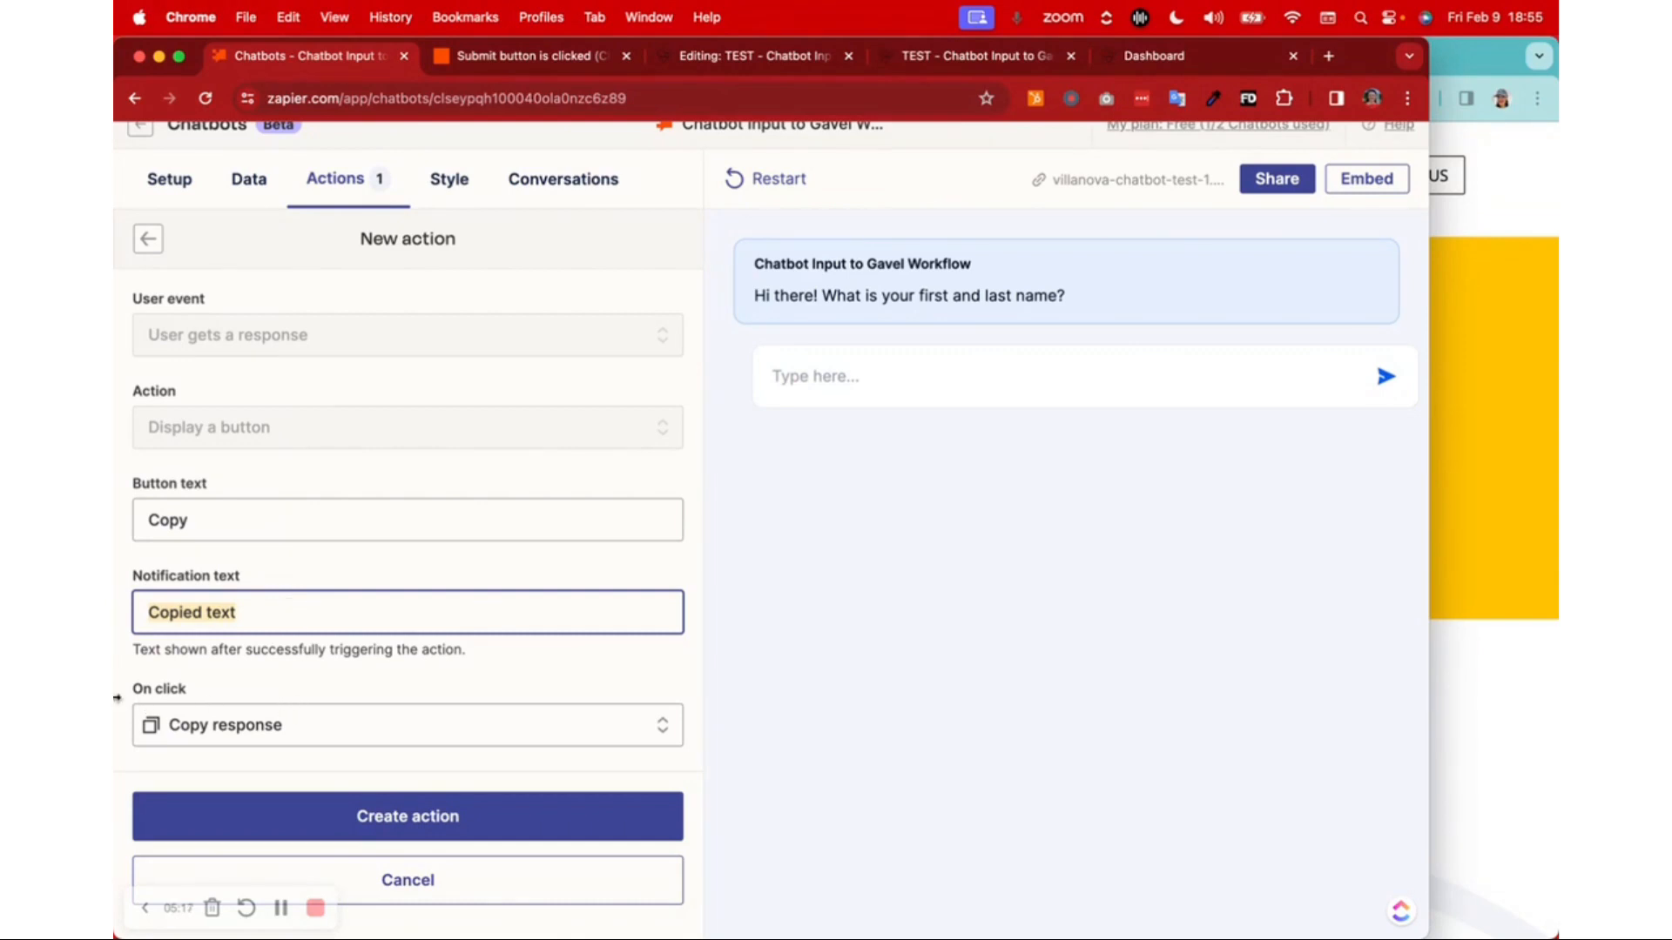
{"action": "left_click_drag", "start_coordinate": [131, 694], "coordinate": [236, 725]}
{"action": "left_click", "coordinate": [237, 726]}
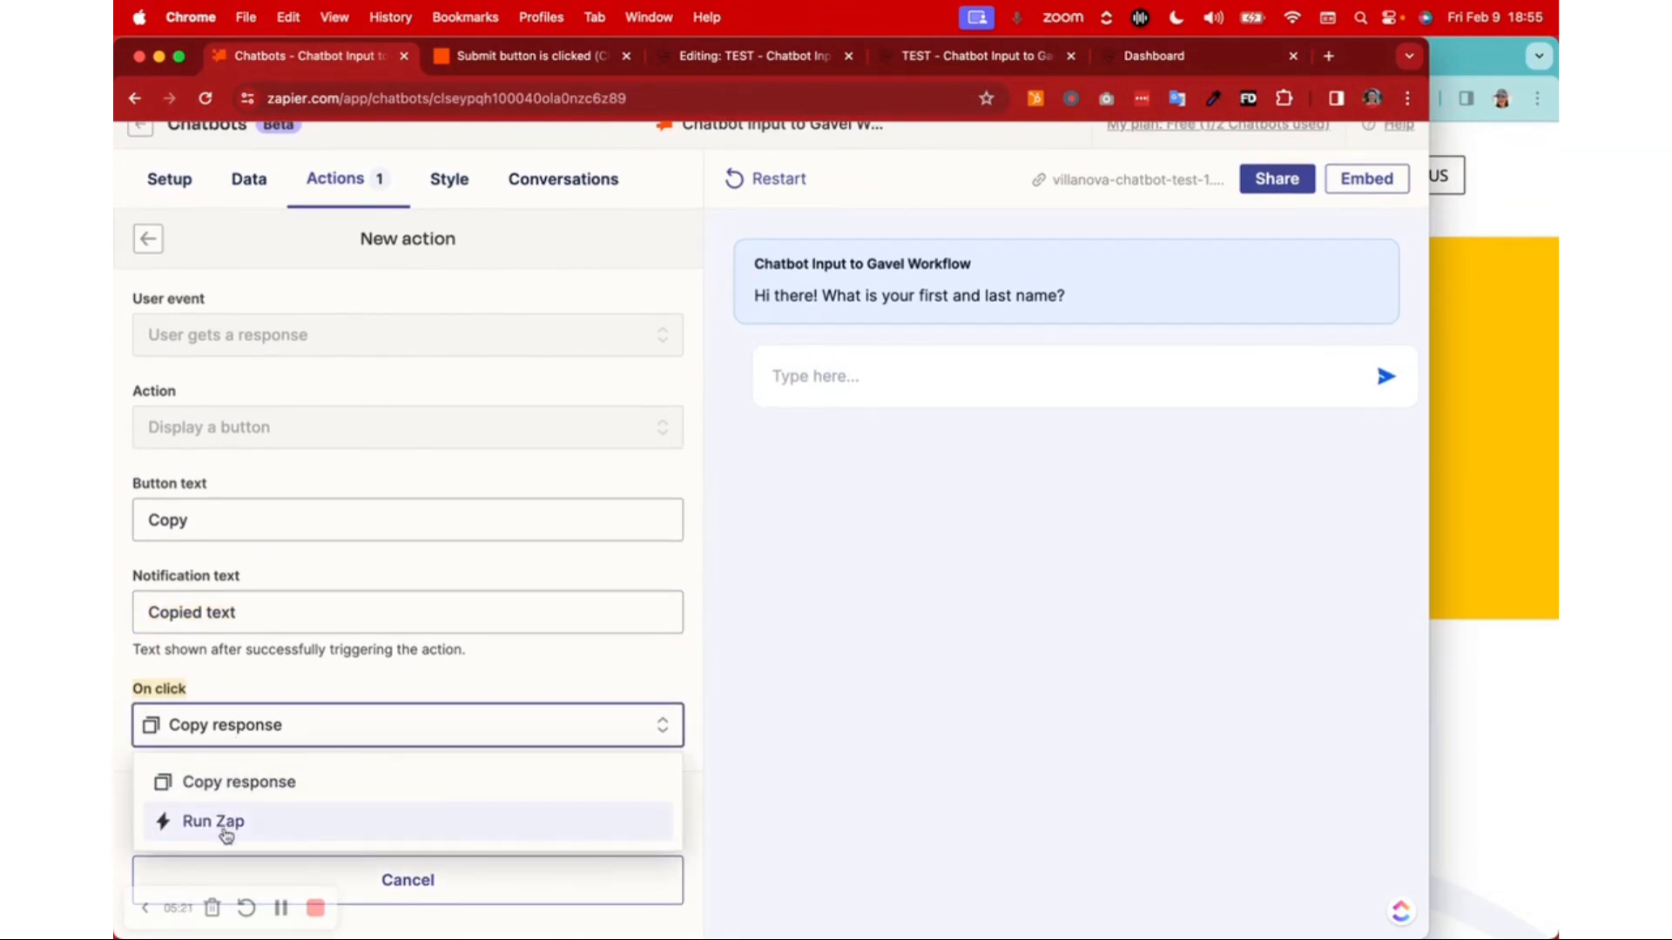
{"action": "left_click", "coordinate": [406, 882]}
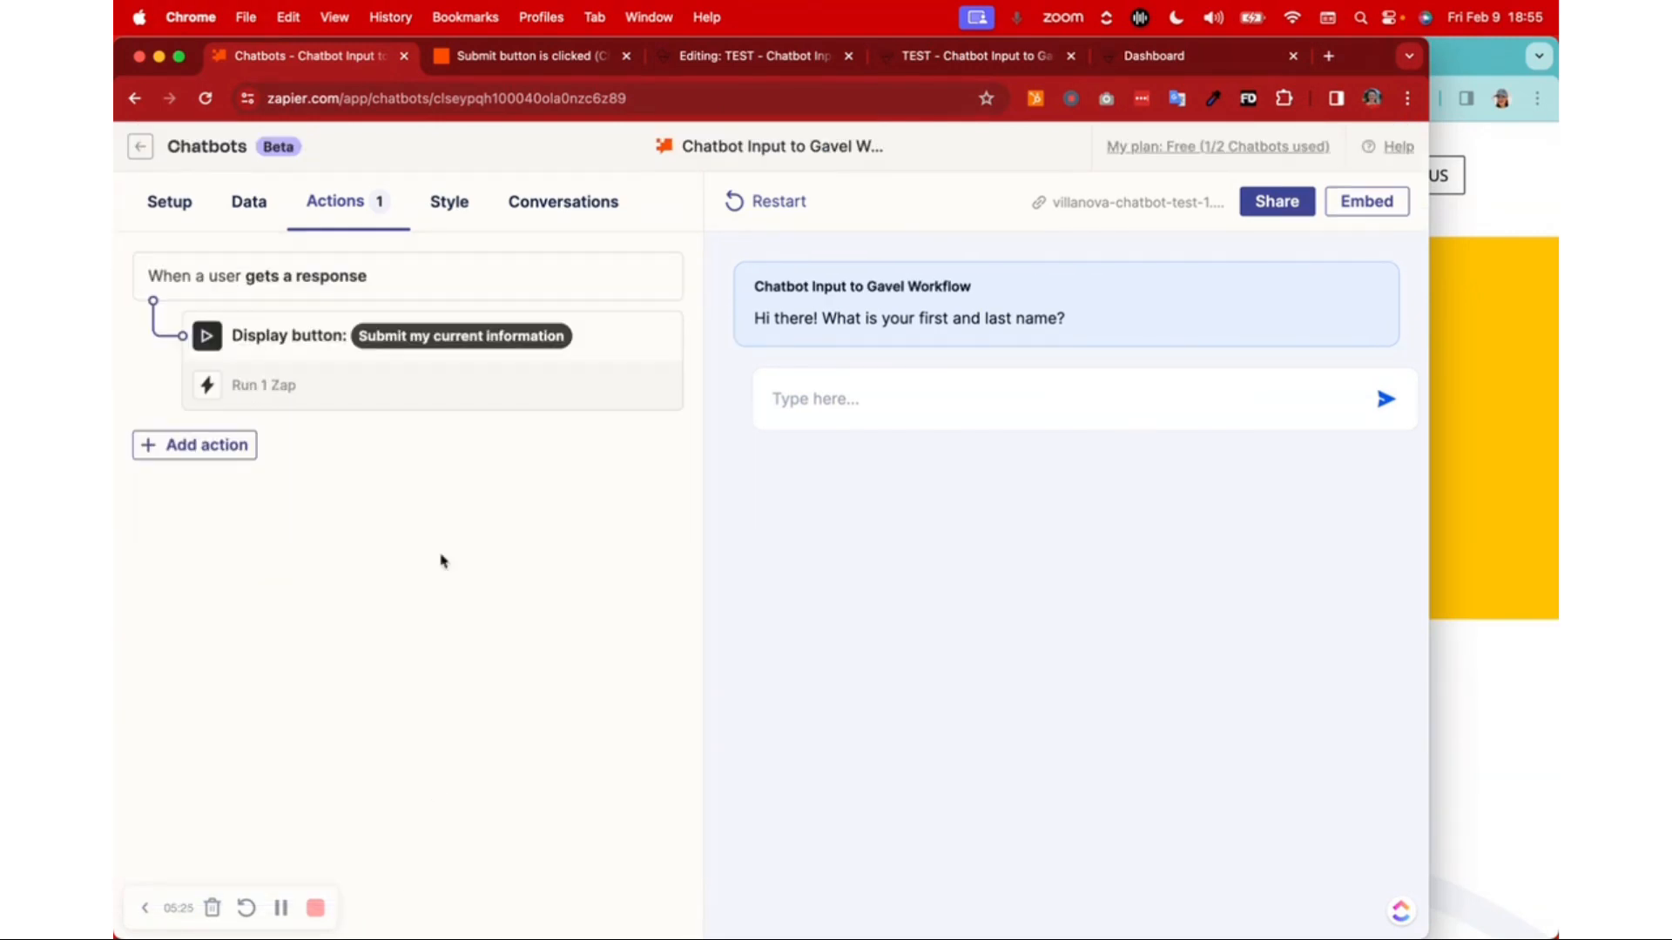
- Check the Display button action's label and notification text, then switch to its linked Chatbot to Gavel Zap
{"action": "left_click", "coordinate": [331, 339]}
{"action": "scroll", "coordinate": [497, 597], "scroll_direction": "down", "scroll_amount": 3}
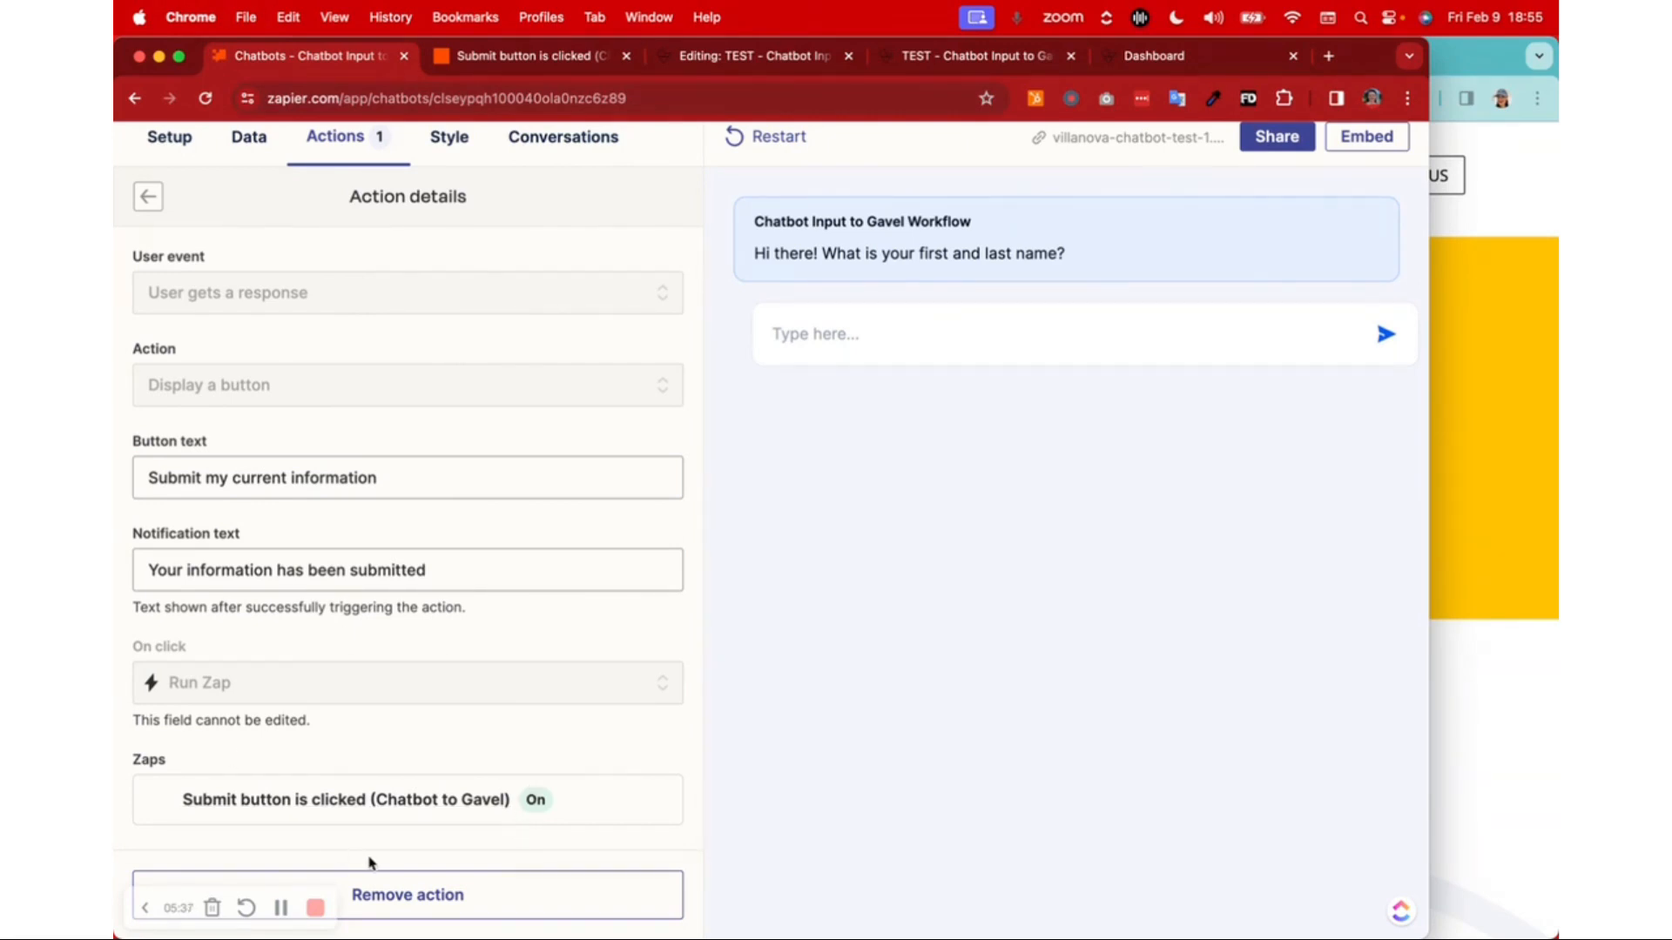
{"action": "left_click", "coordinate": [387, 478]}
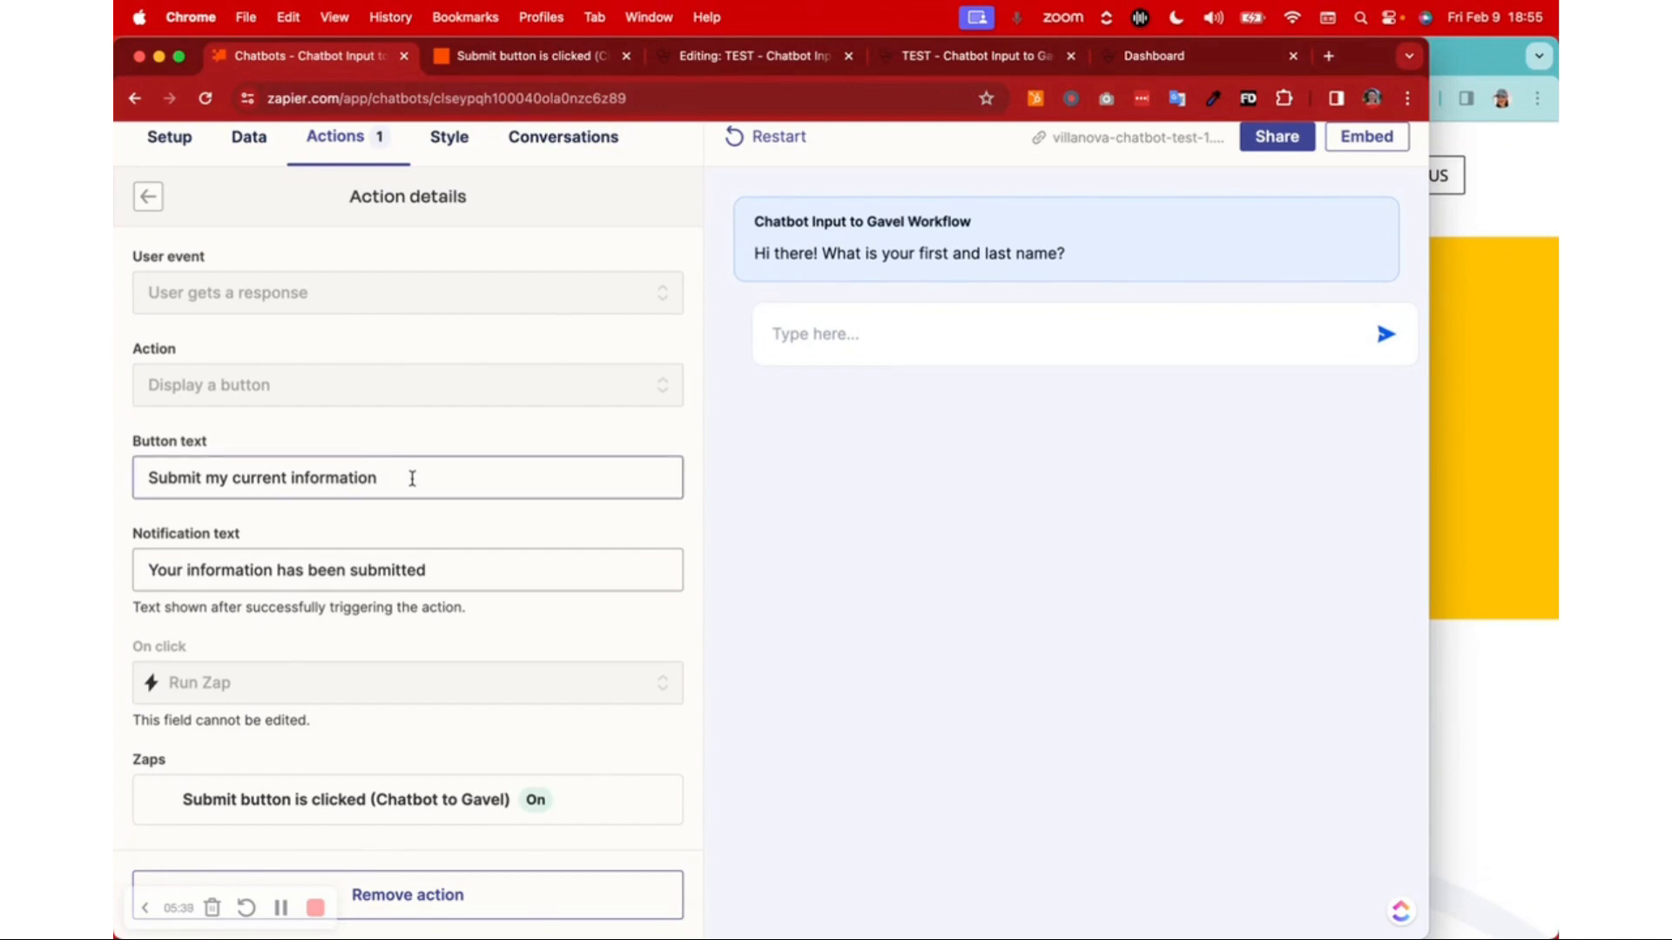
{"action": "key", "text": "alt+shift+Left"}
{"action": "key", "text": "alt+shift+Left"}
{"action": "key", "text": "alt+shift+Left"}
{"action": "key", "text": "alt+shift+Left"}
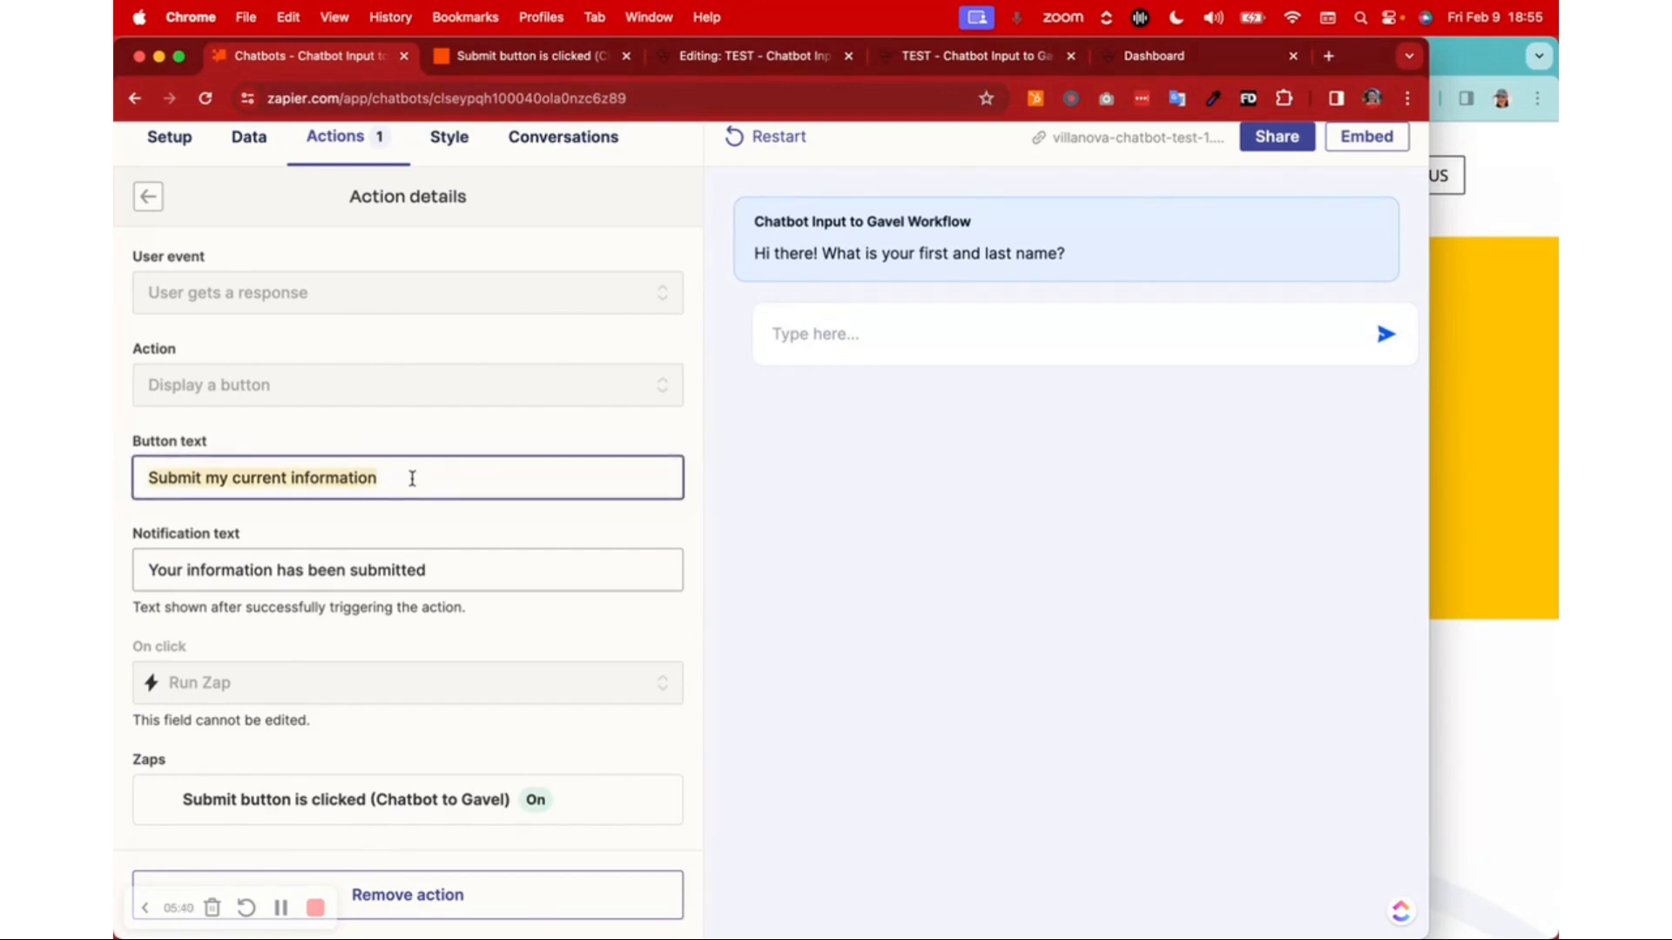
{"action": "triple_click", "coordinate": [466, 576]}
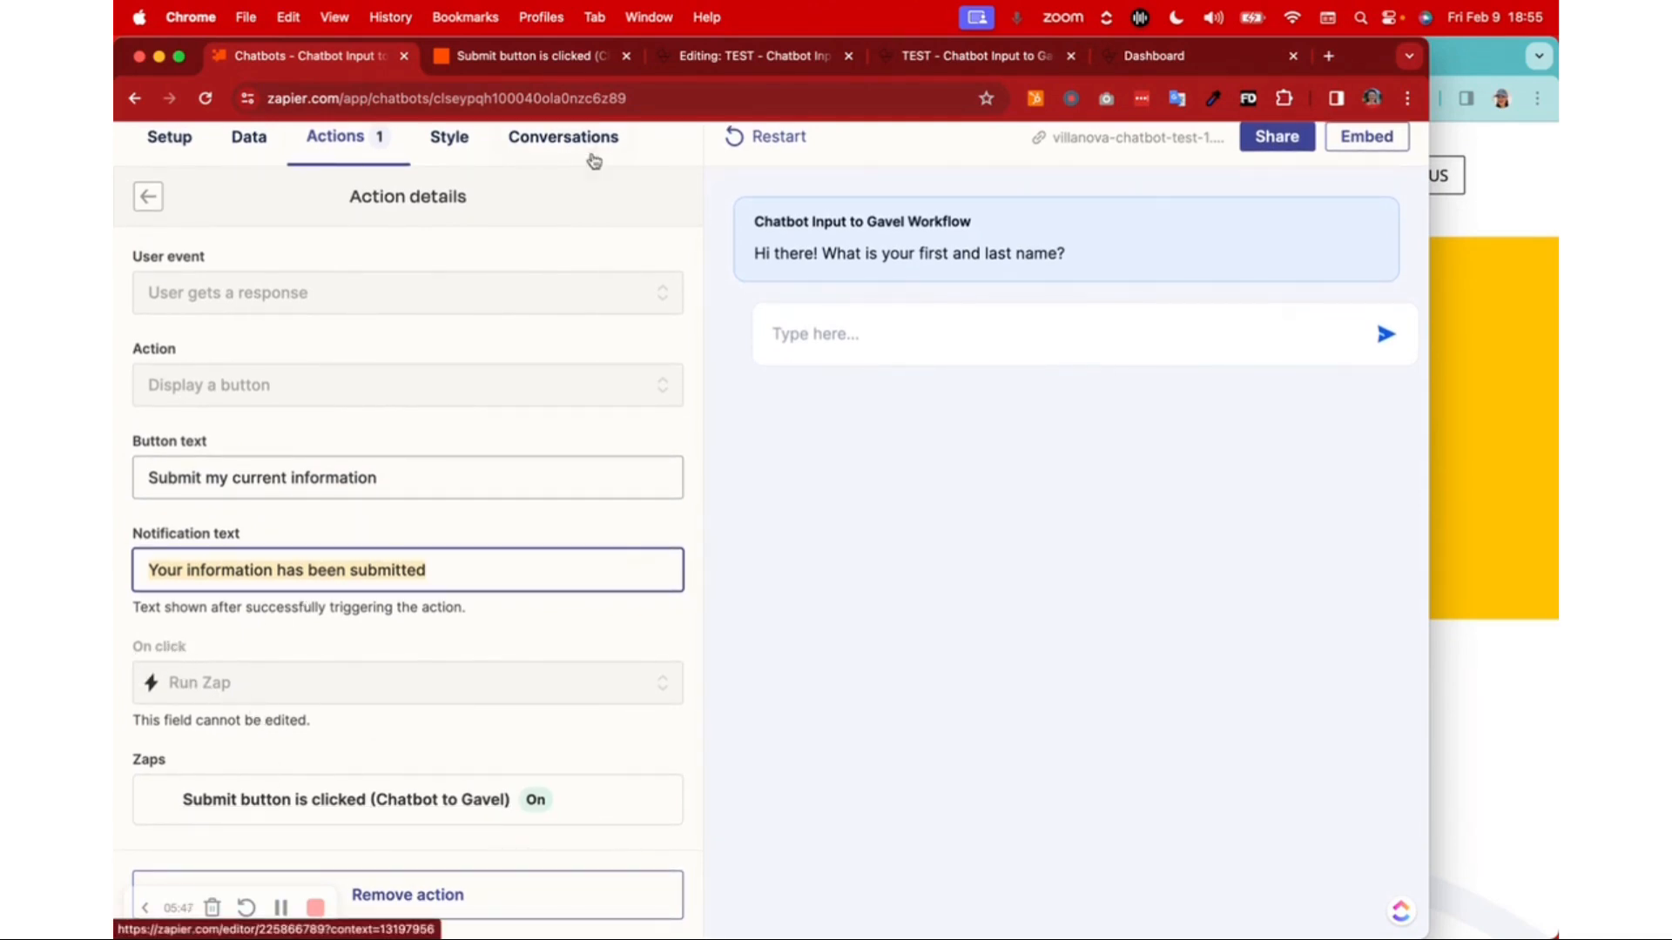
{"action": "left_click", "coordinate": [534, 63]}
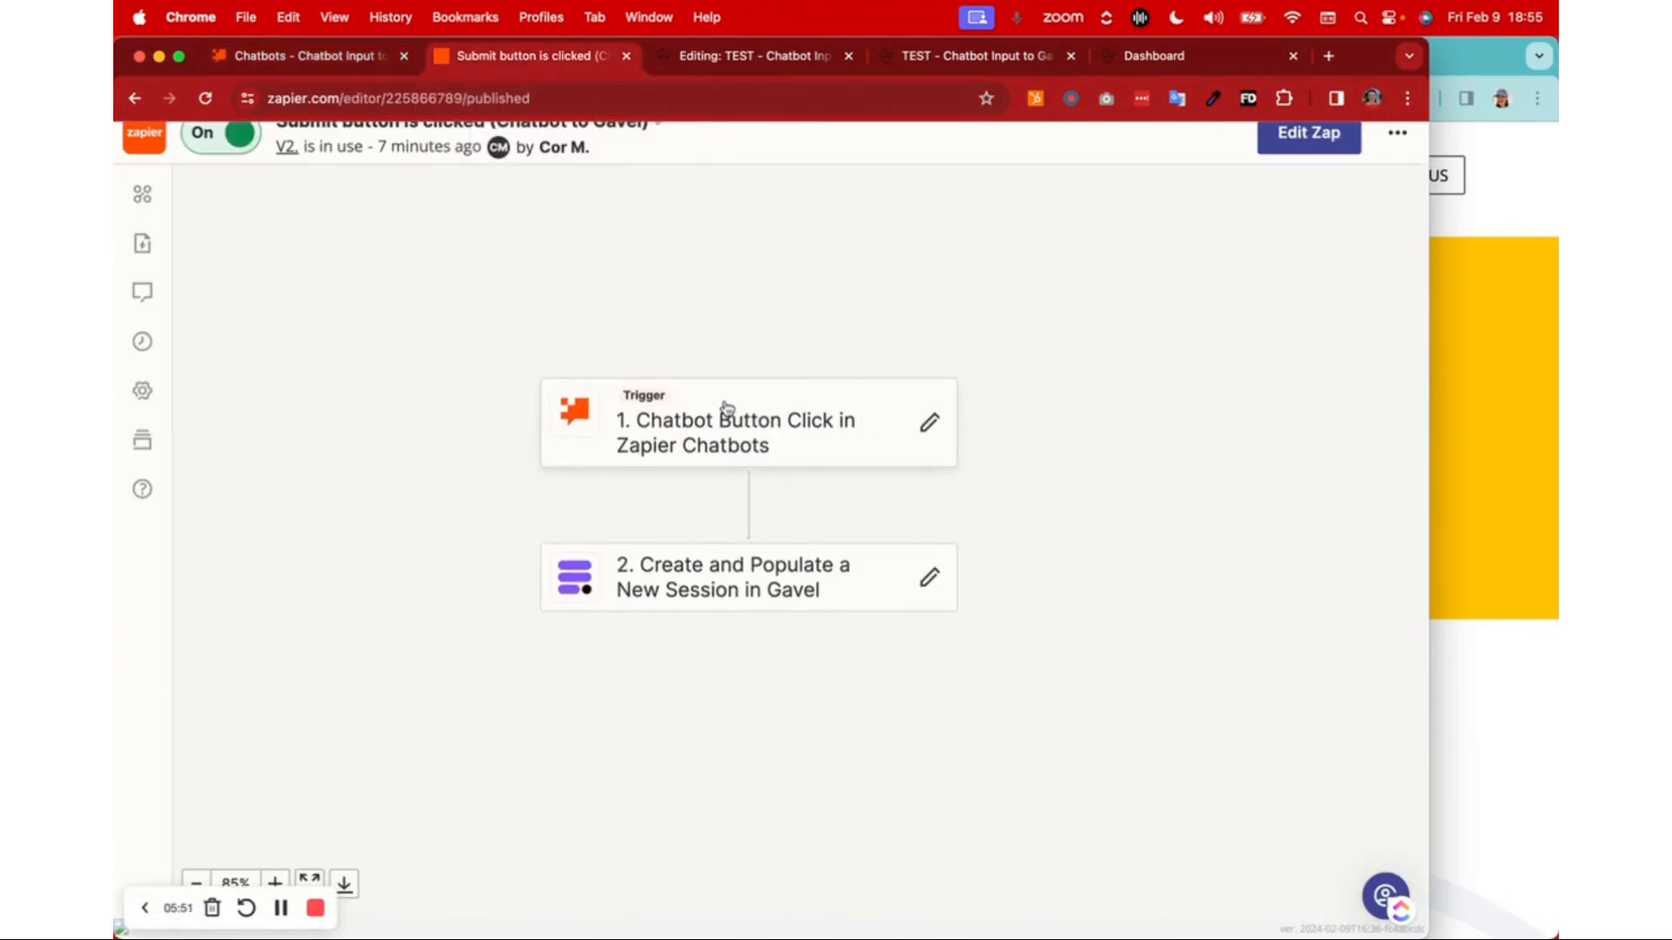
- Inspect the chatbot button trigger and Gavel session step, then open the Zap as an editable draft
{"action": "left_click", "coordinate": [728, 411]}
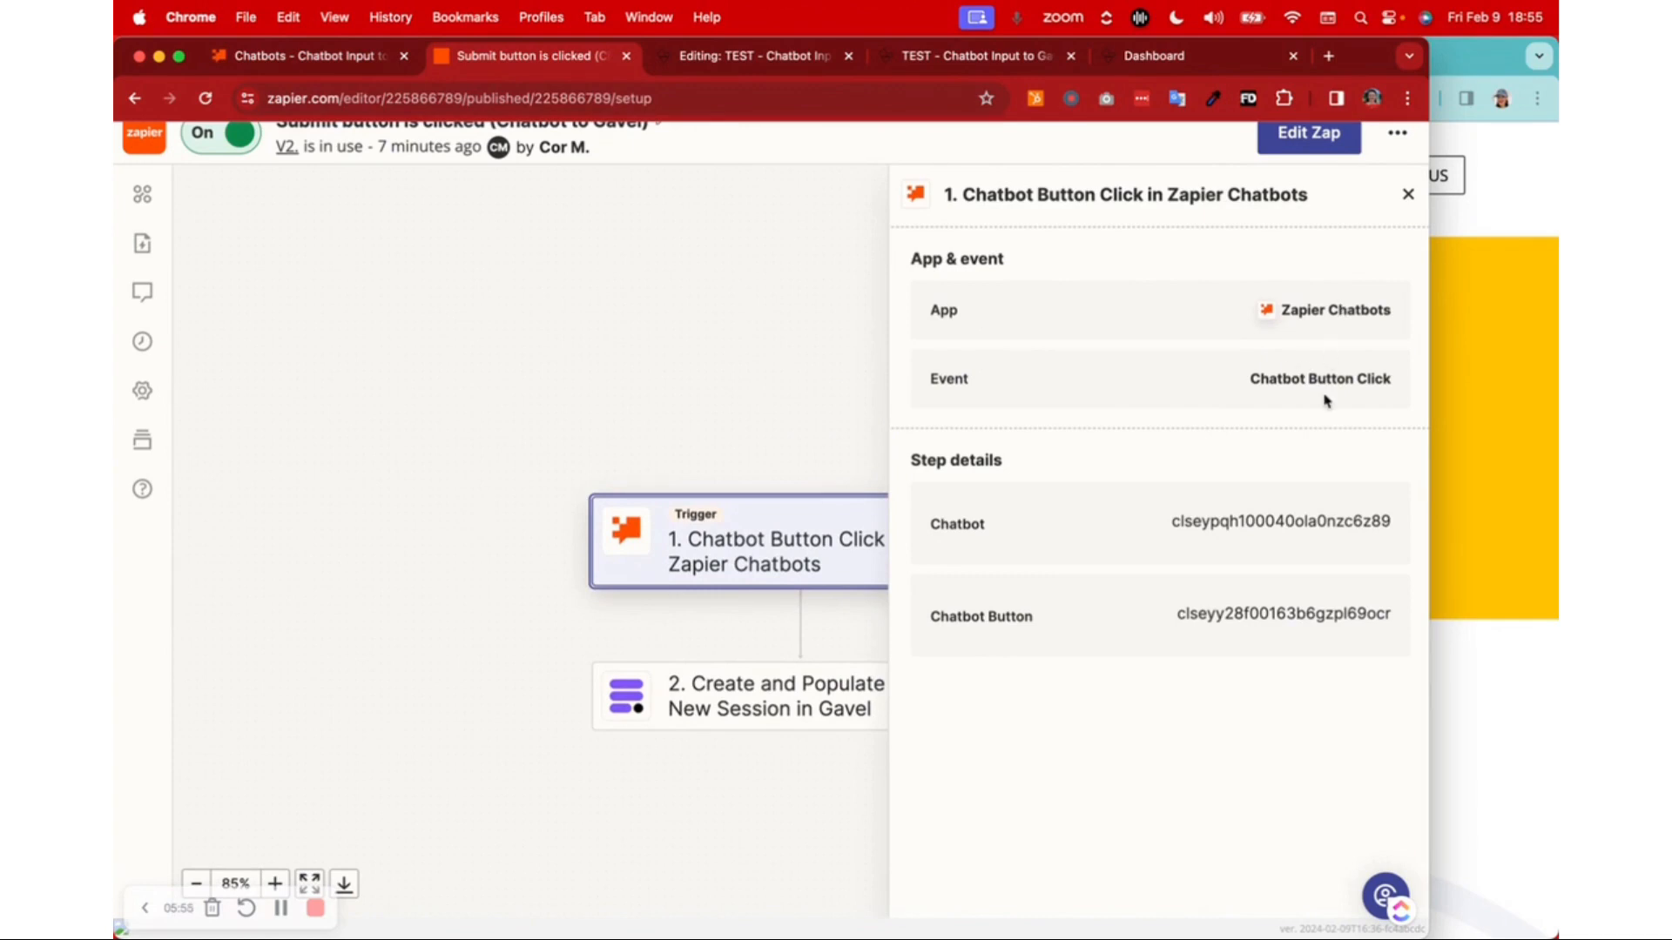
{"action": "left_click", "coordinate": [746, 712]}
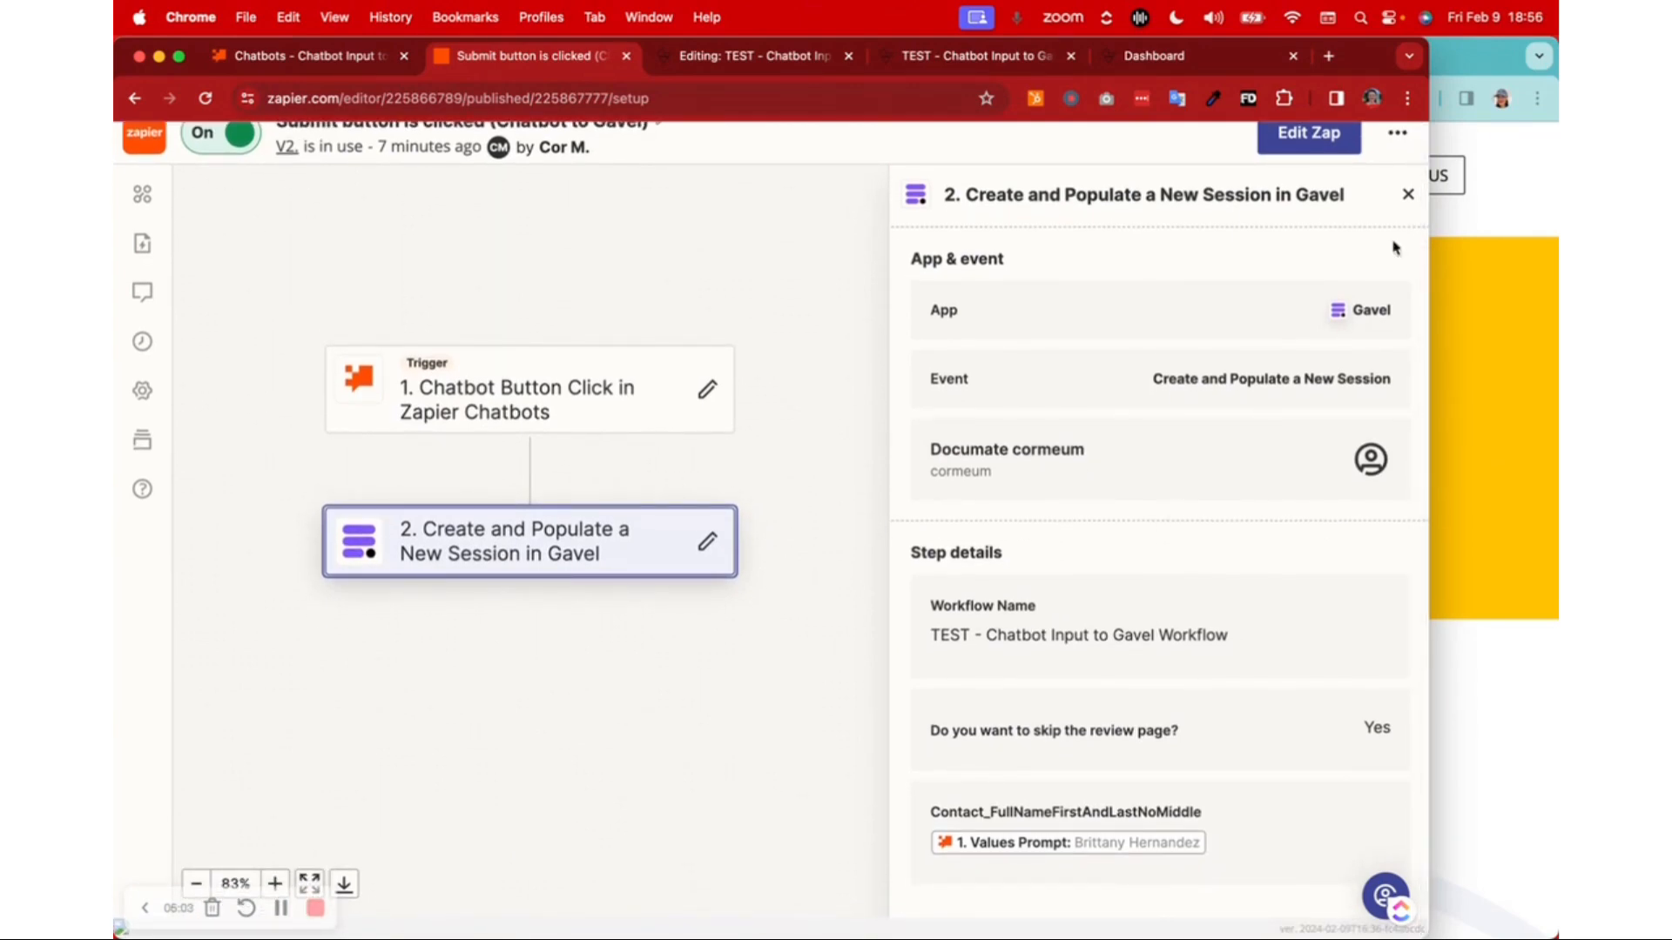
{"action": "left_click", "coordinate": [1408, 194]}
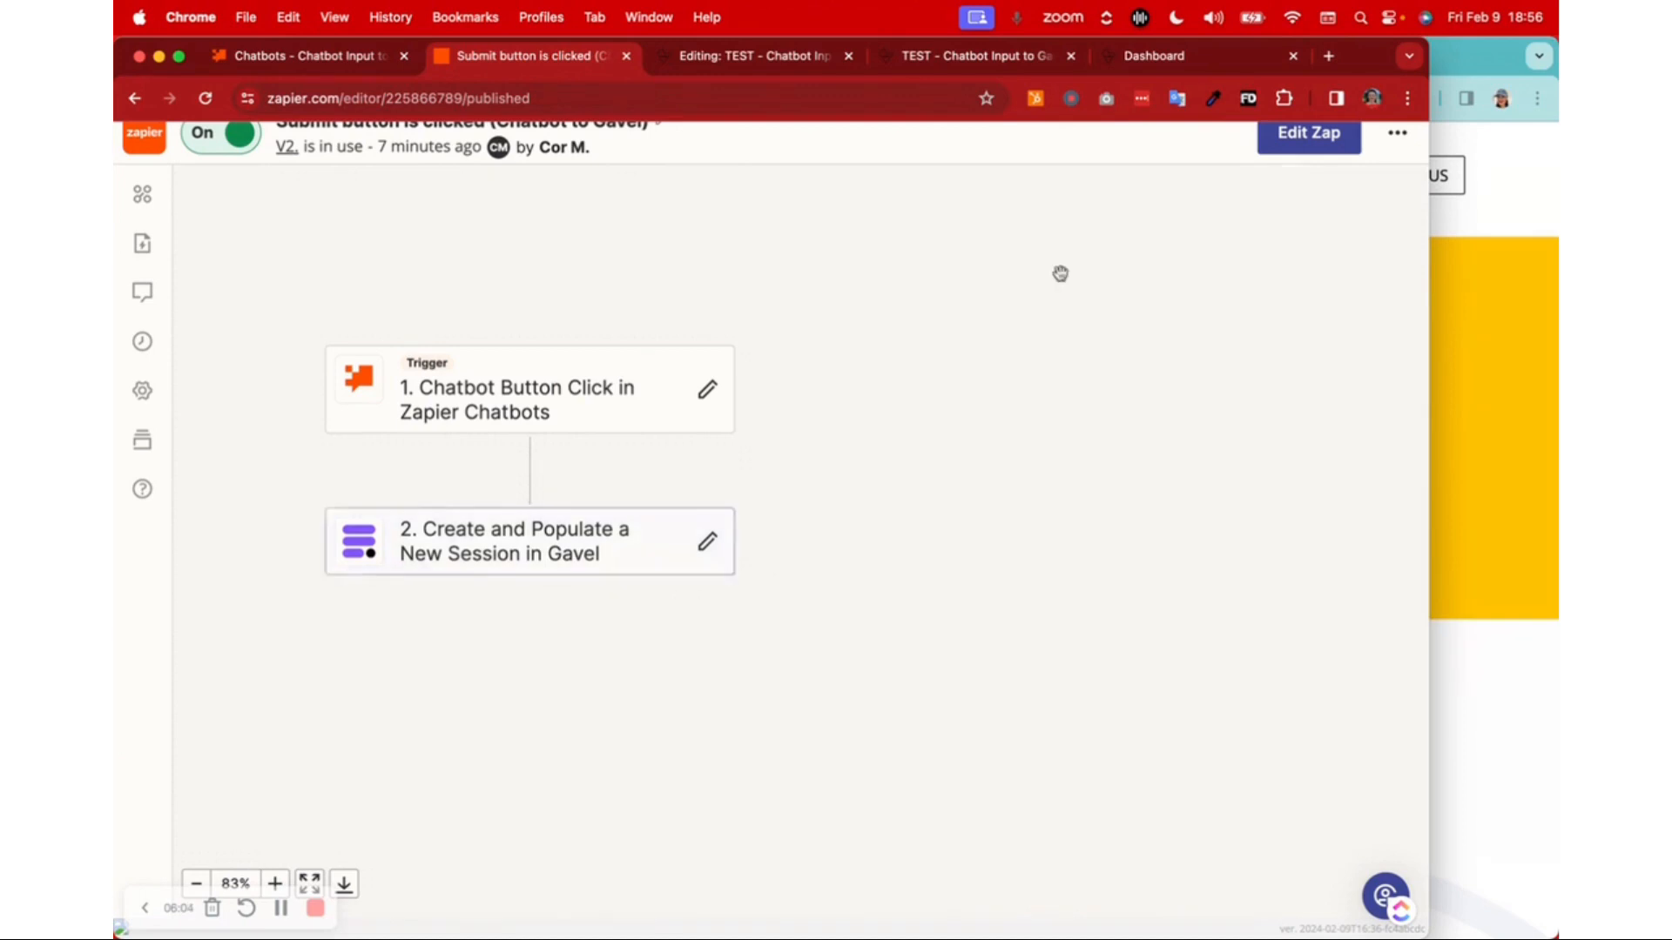
{"action": "left_click", "coordinate": [1306, 143]}
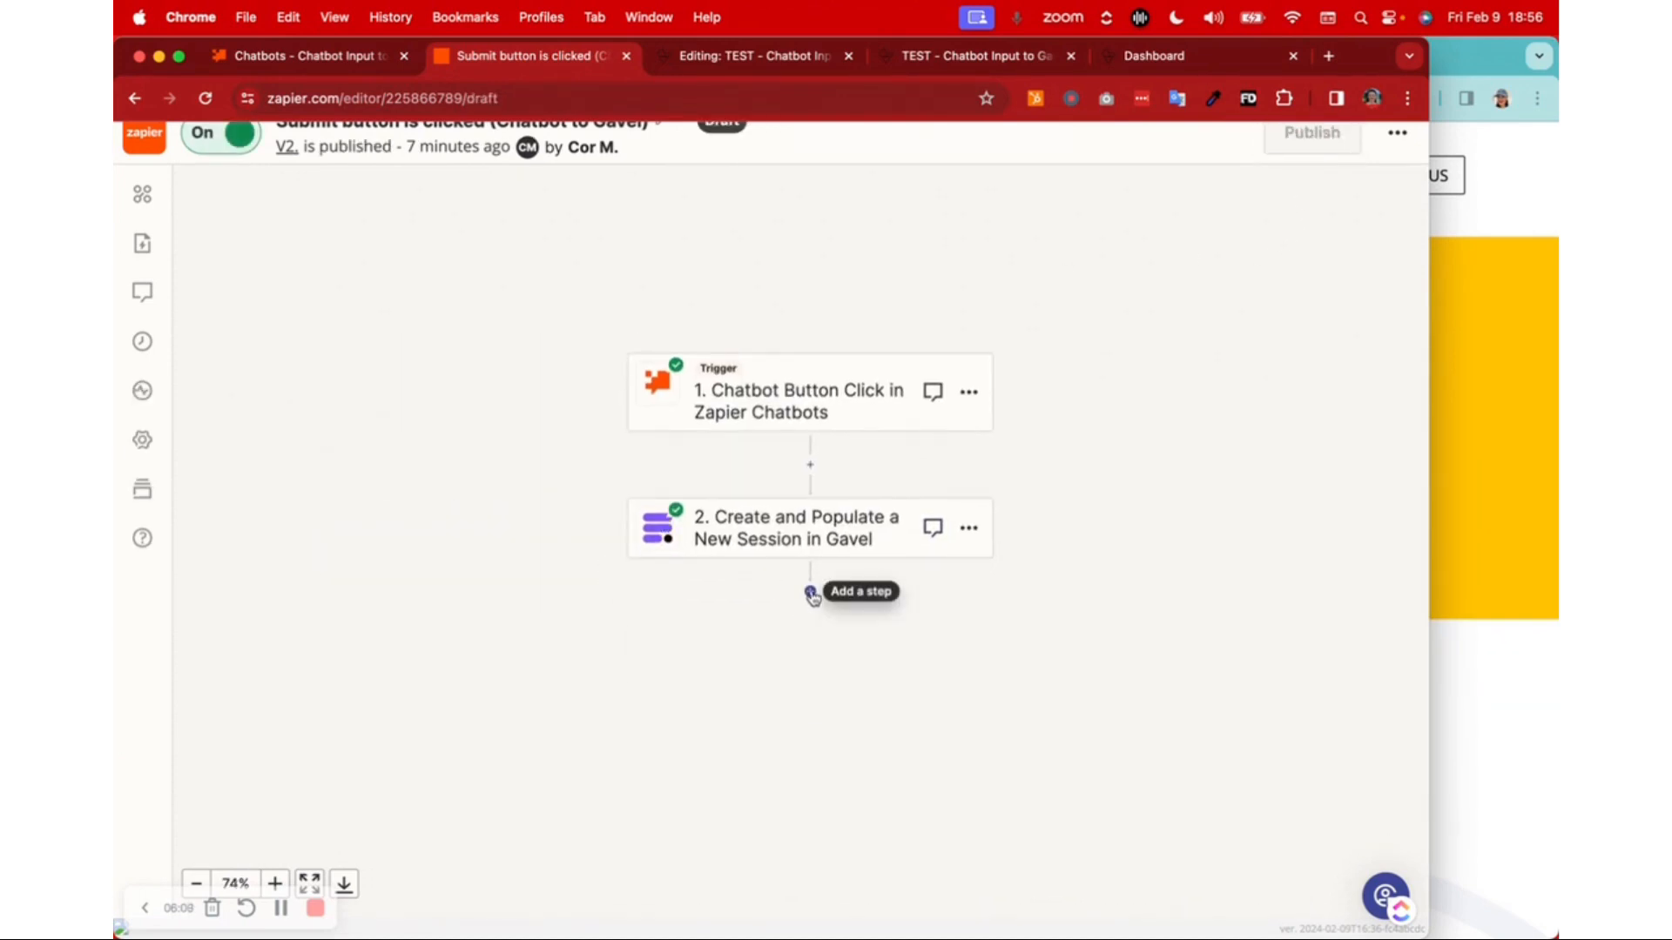
- Add a Gavel step using Create and Populate a New Session with the connected Gavel account
{"action": "left_click", "coordinate": [811, 596]}
{"action": "left_click", "coordinate": [497, 312]}
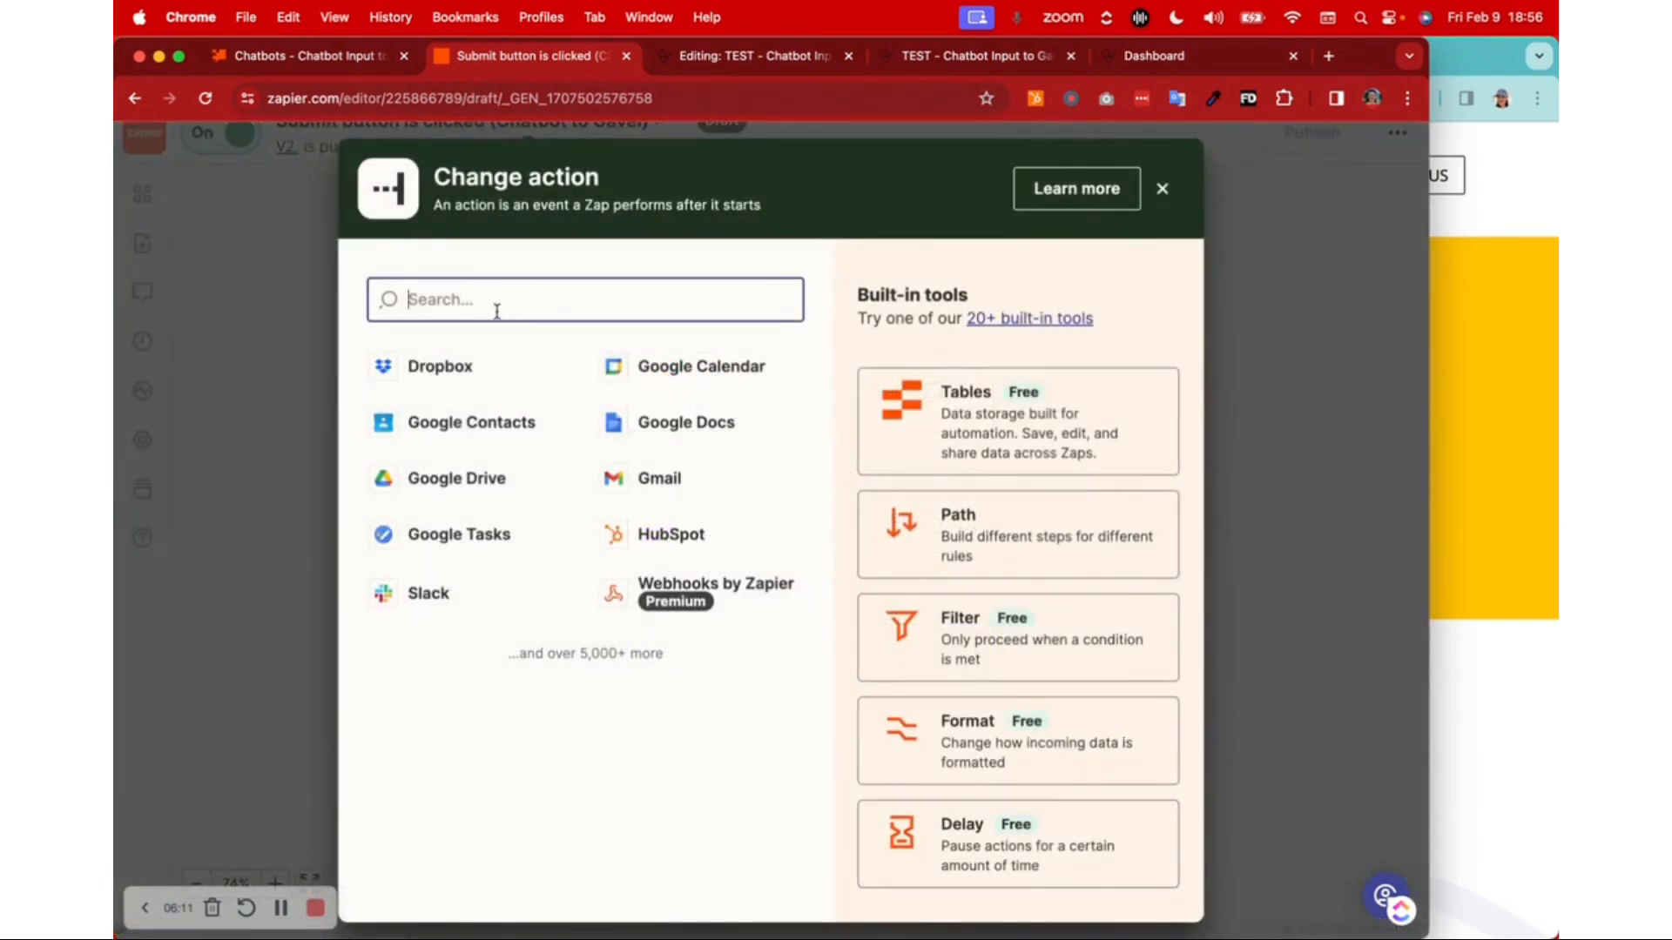
{"action": "type", "text": "gaevlvel"}
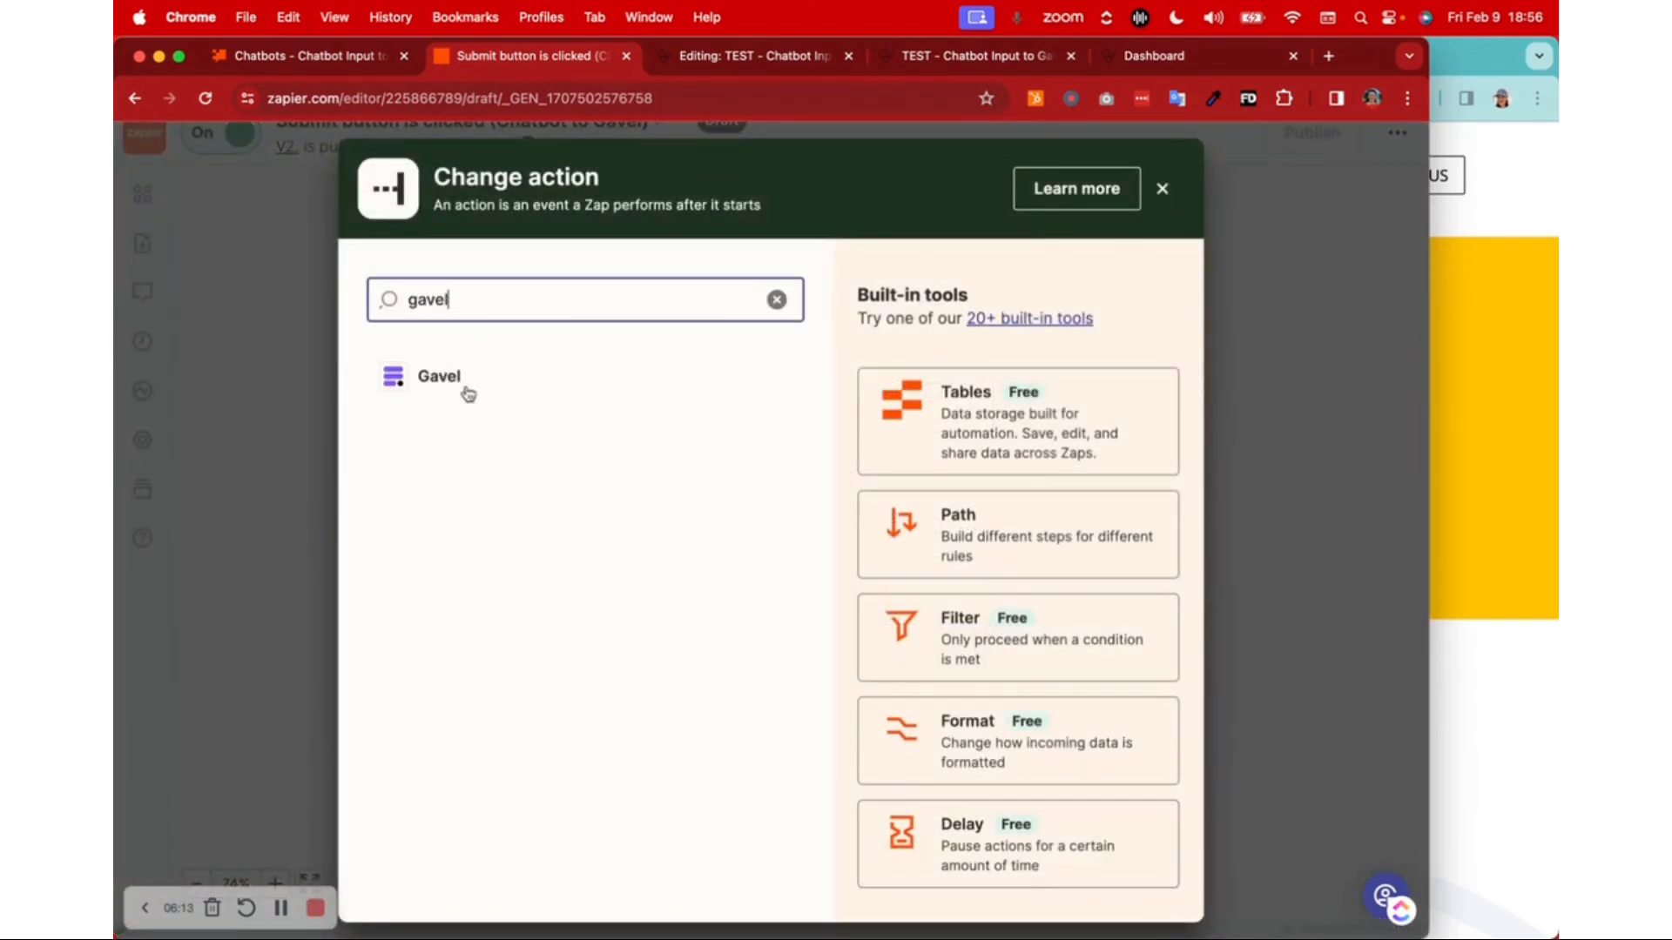
{"action": "left_click", "coordinate": [462, 387]}
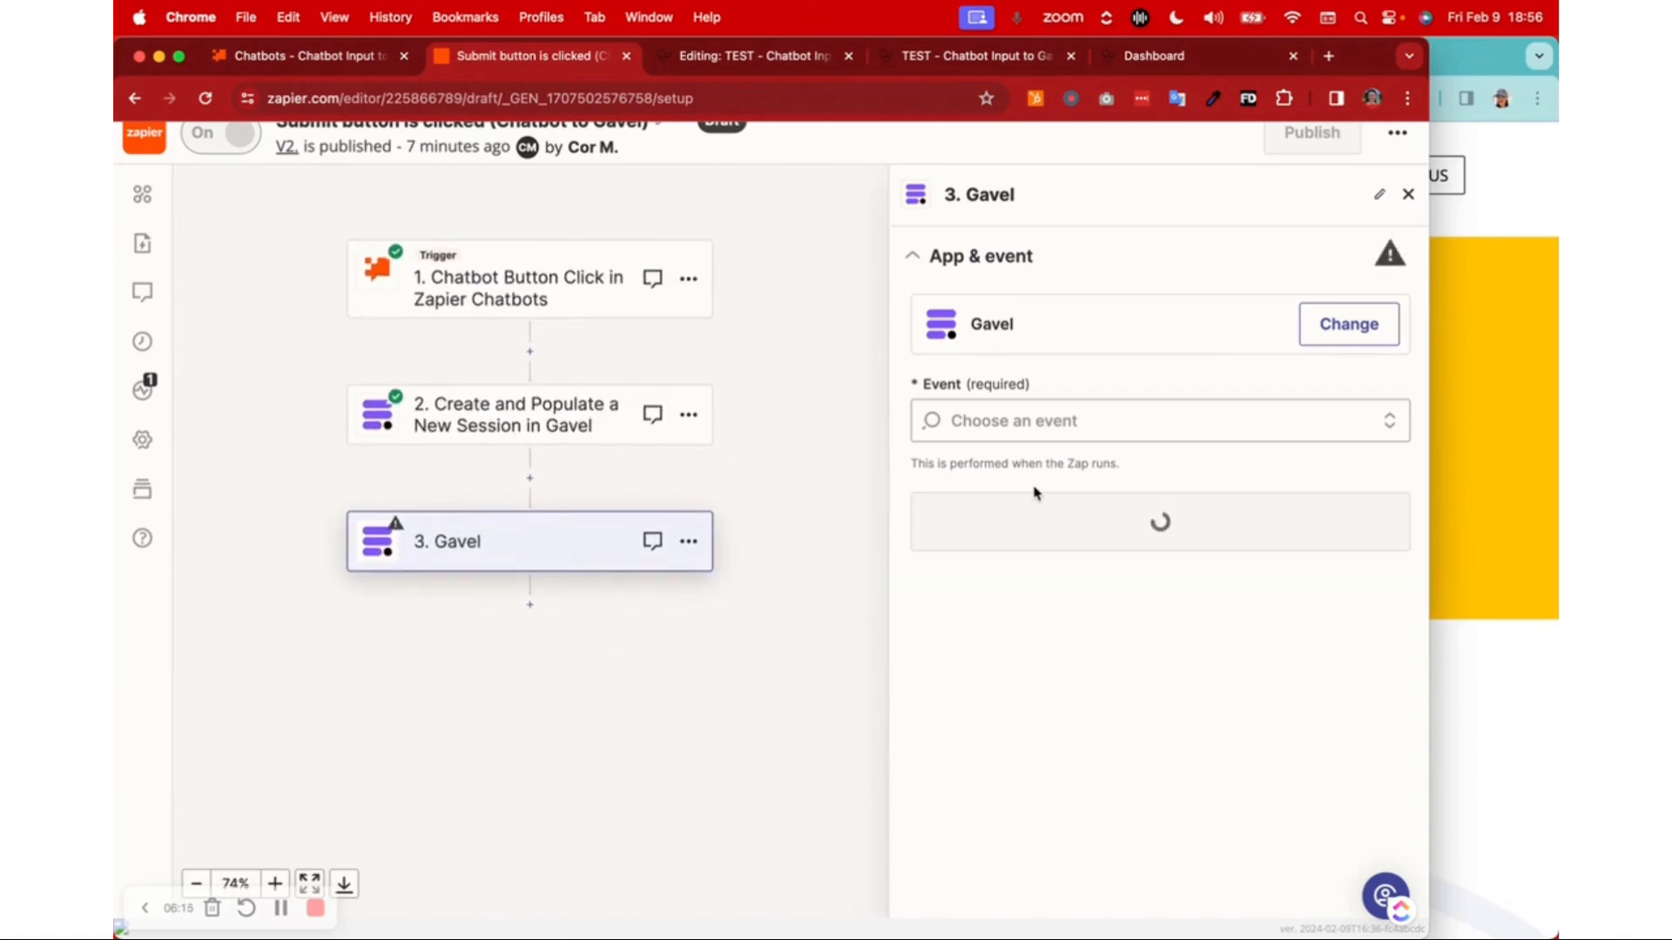
{"action": "left_click", "coordinate": [1010, 407]}
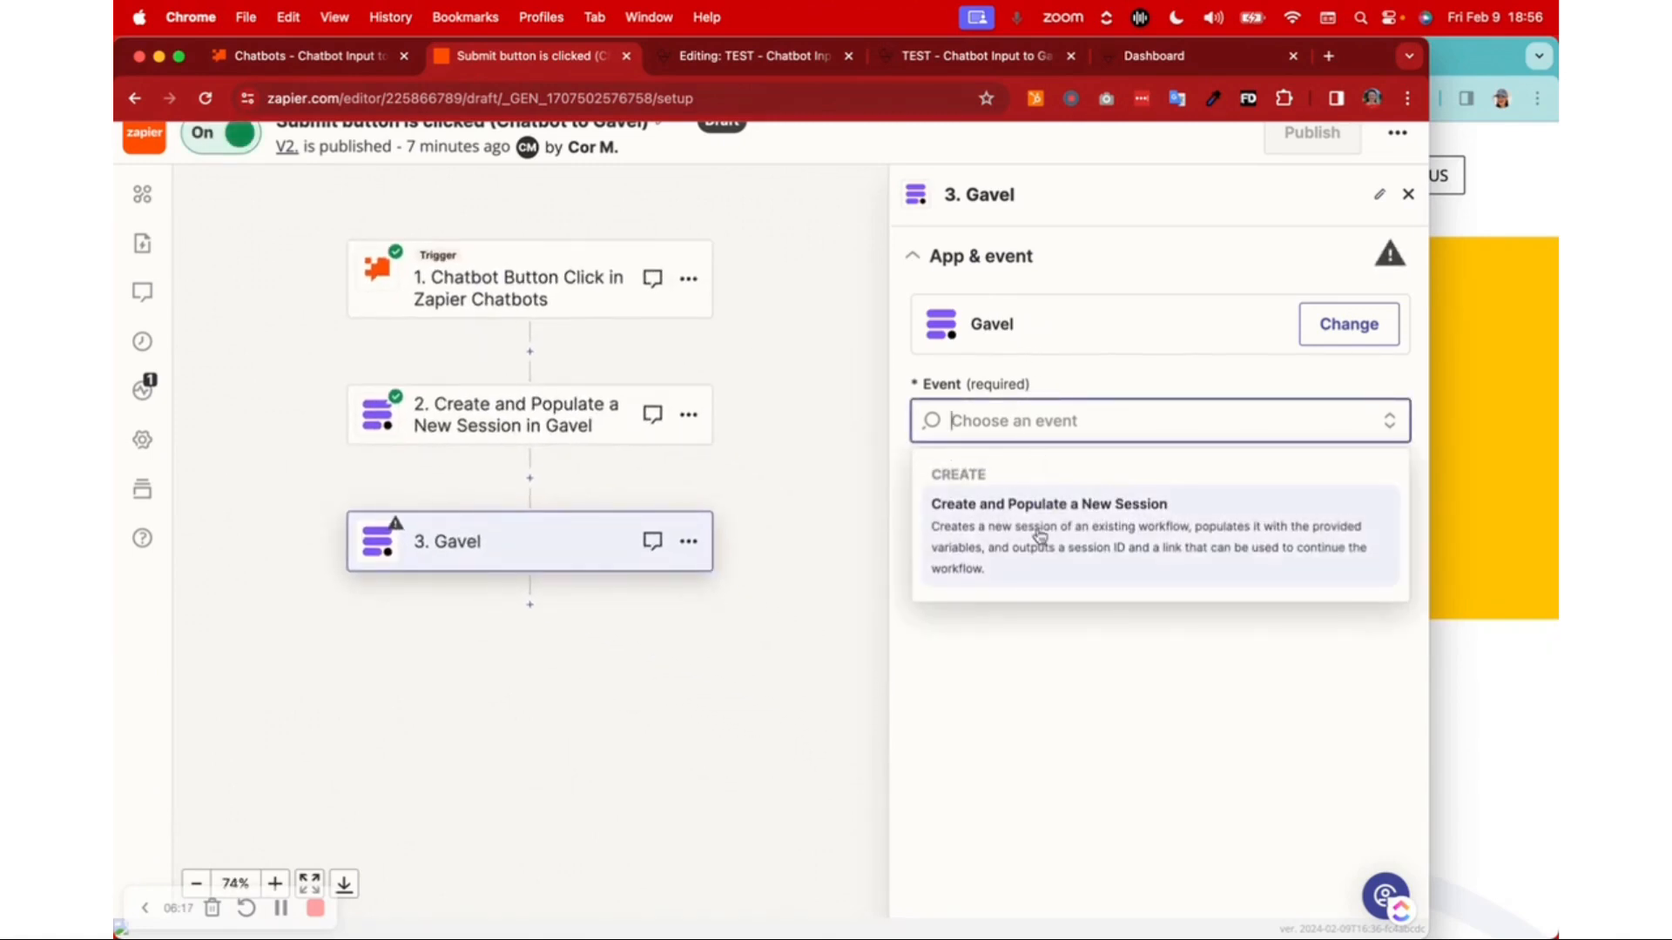
{"action": "left_click", "coordinate": [1041, 567]}
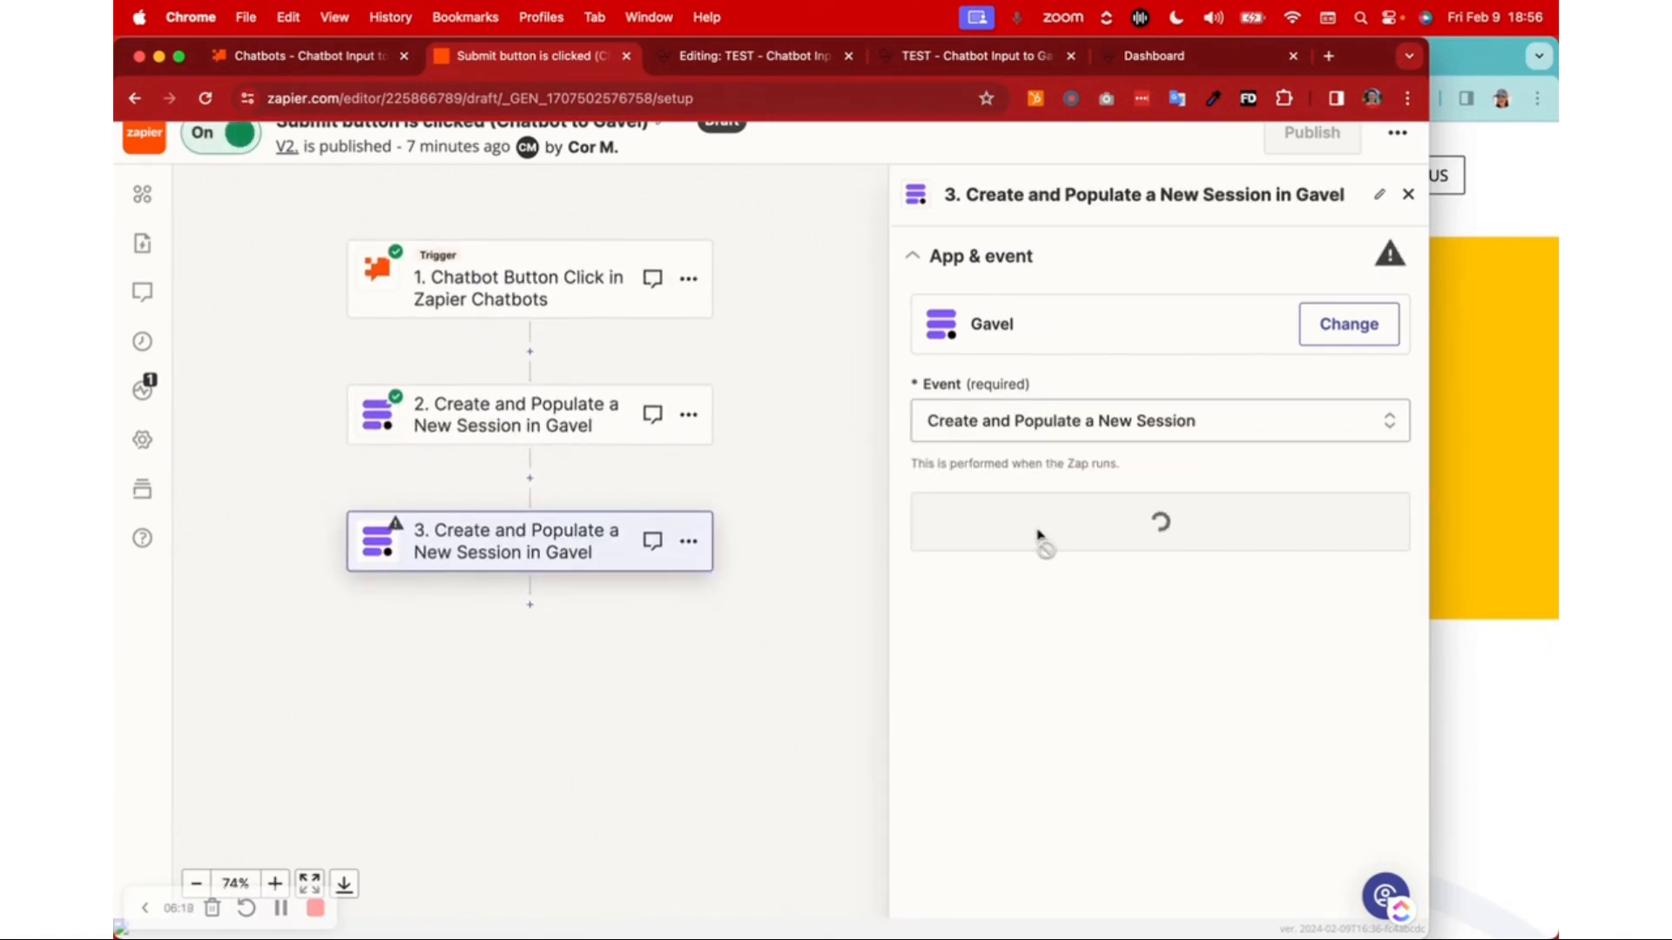
{"action": "left_click", "coordinate": [1037, 533]}
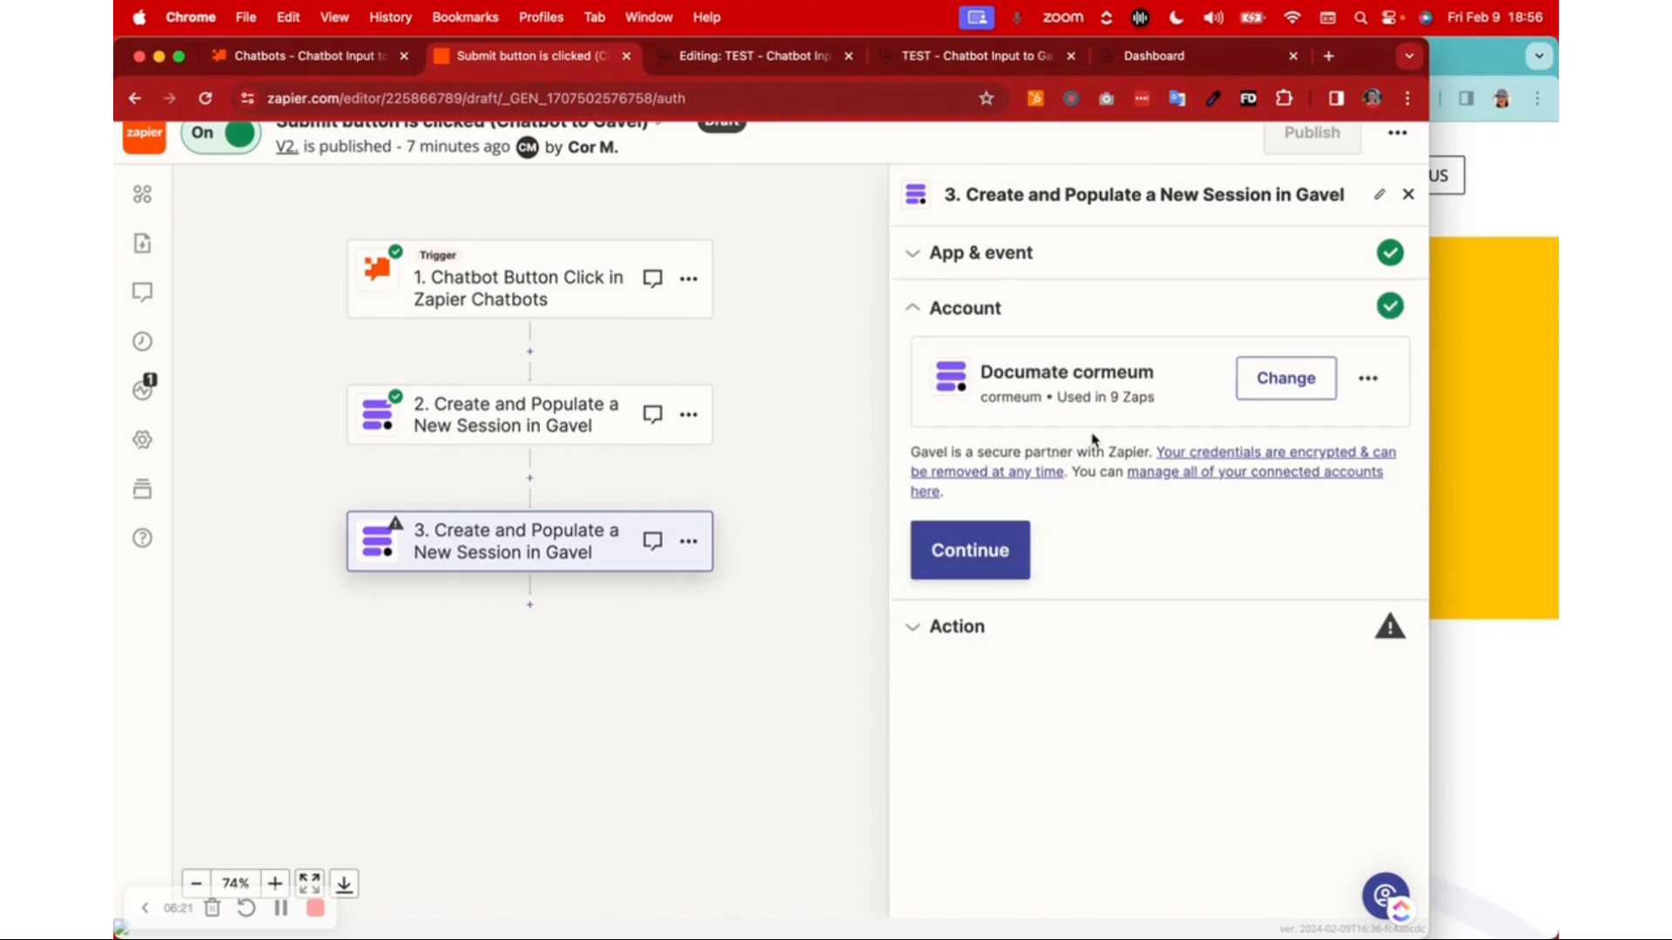
{"action": "left_click", "coordinate": [970, 550]}
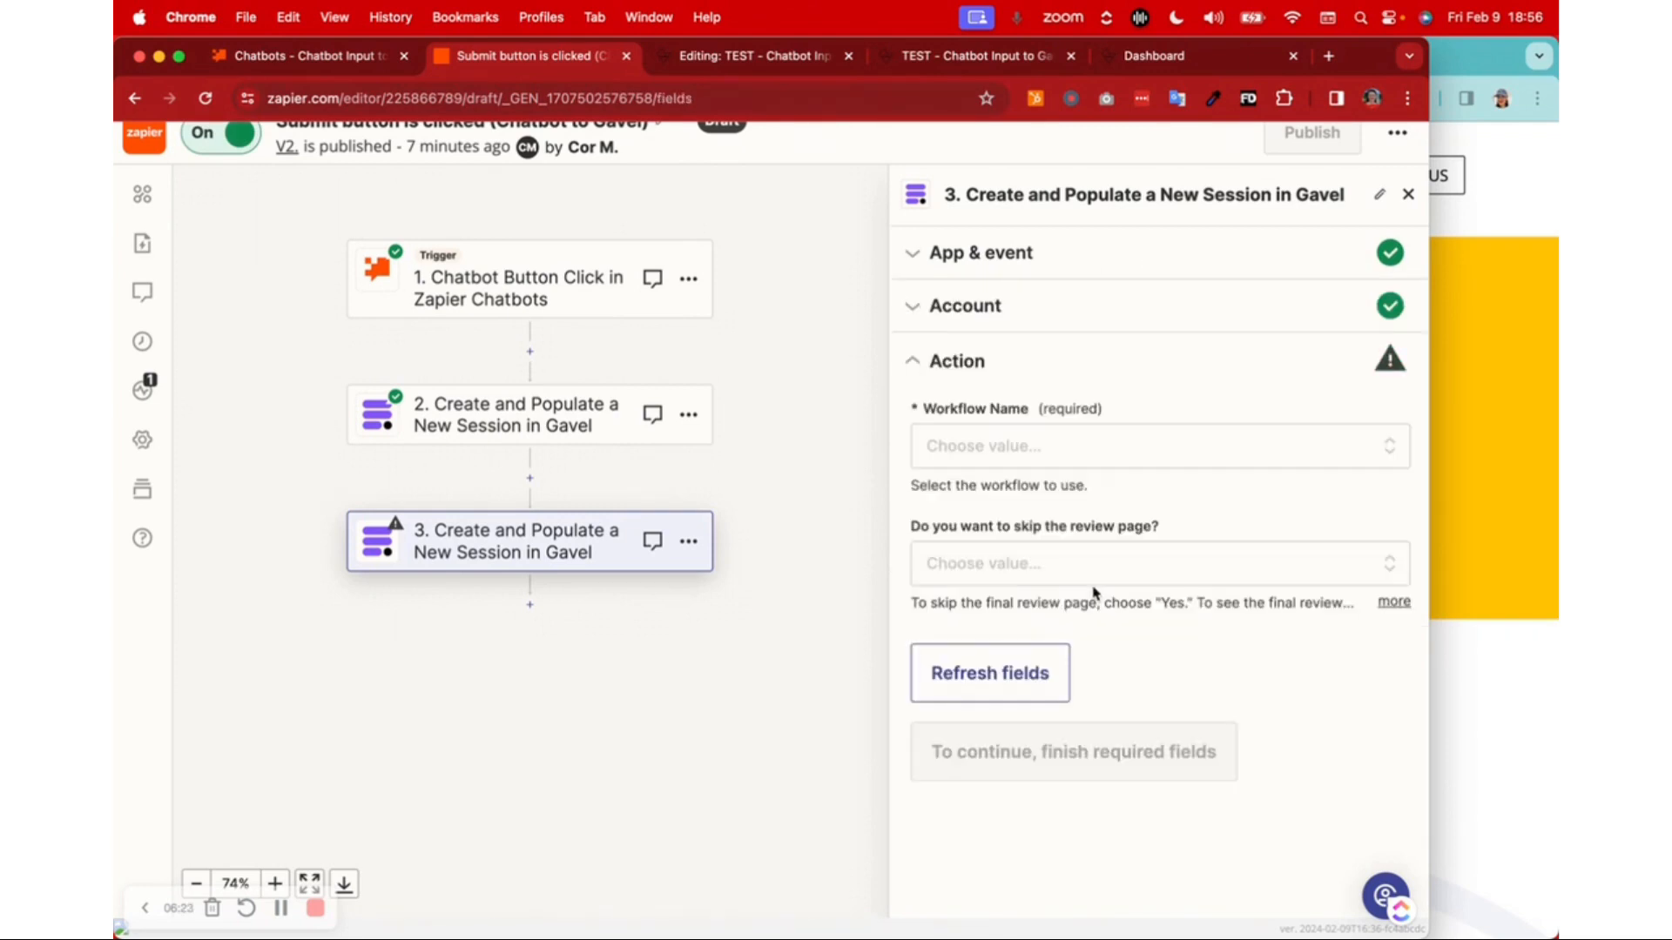
- Set the workflow to TEST - Chatbot Input to Gavel Workflow and skip review page to Yes
{"action": "left_click", "coordinate": [1069, 444]}
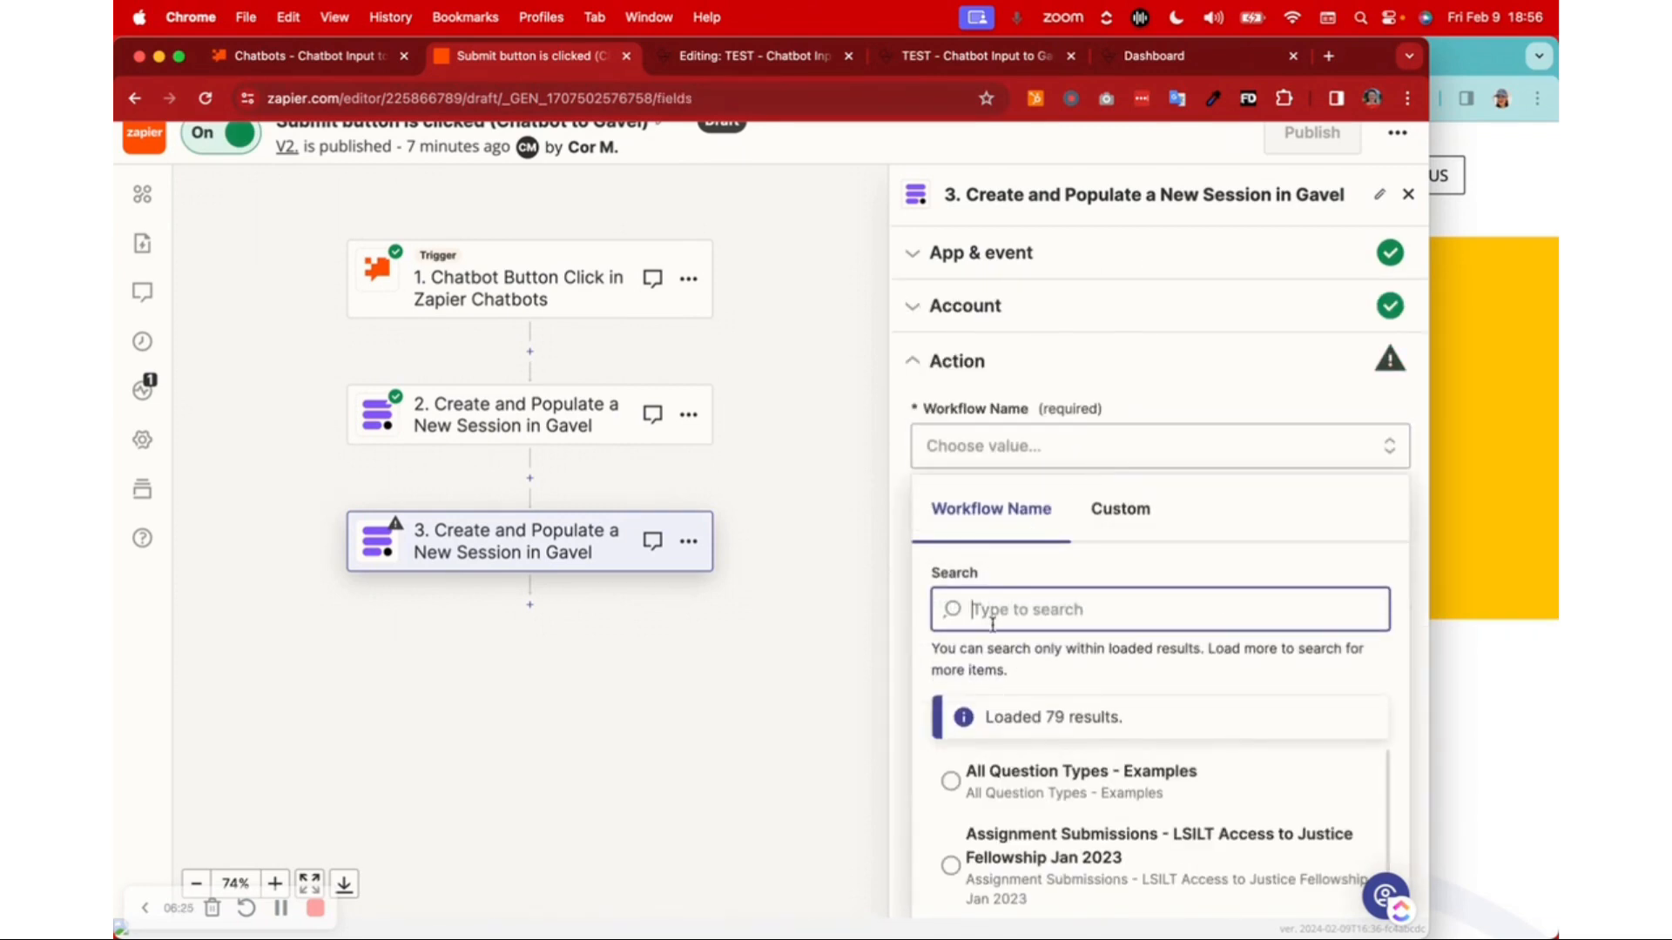
{"action": "type", "text": "chat"}
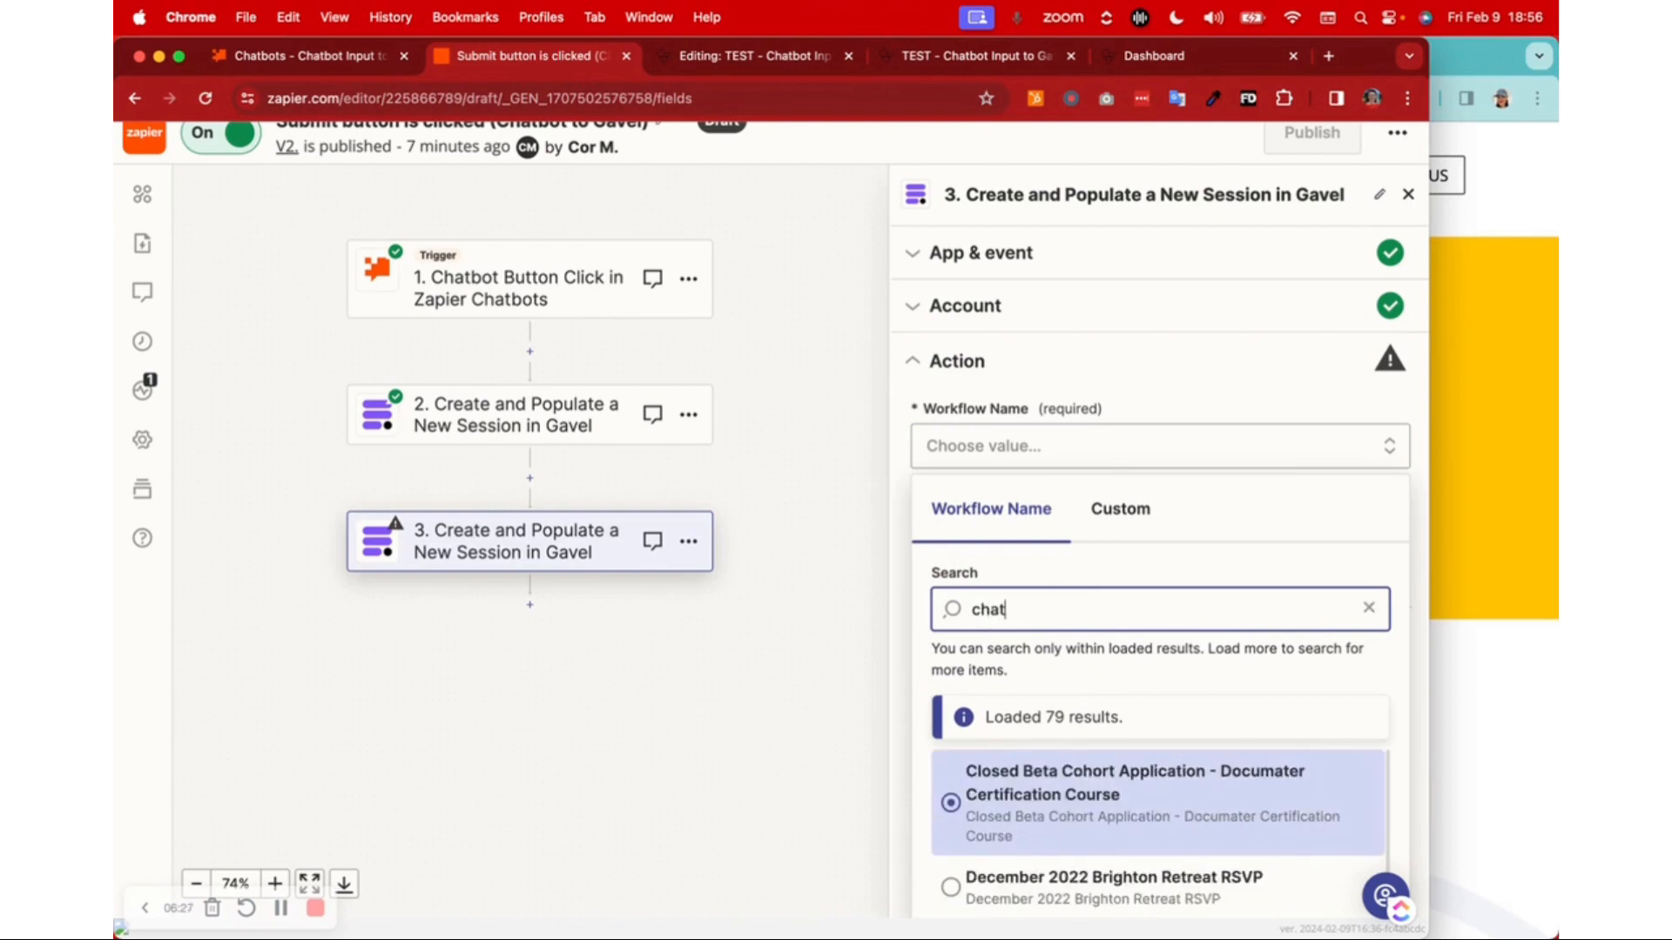
{"action": "type", "text": "bo"}
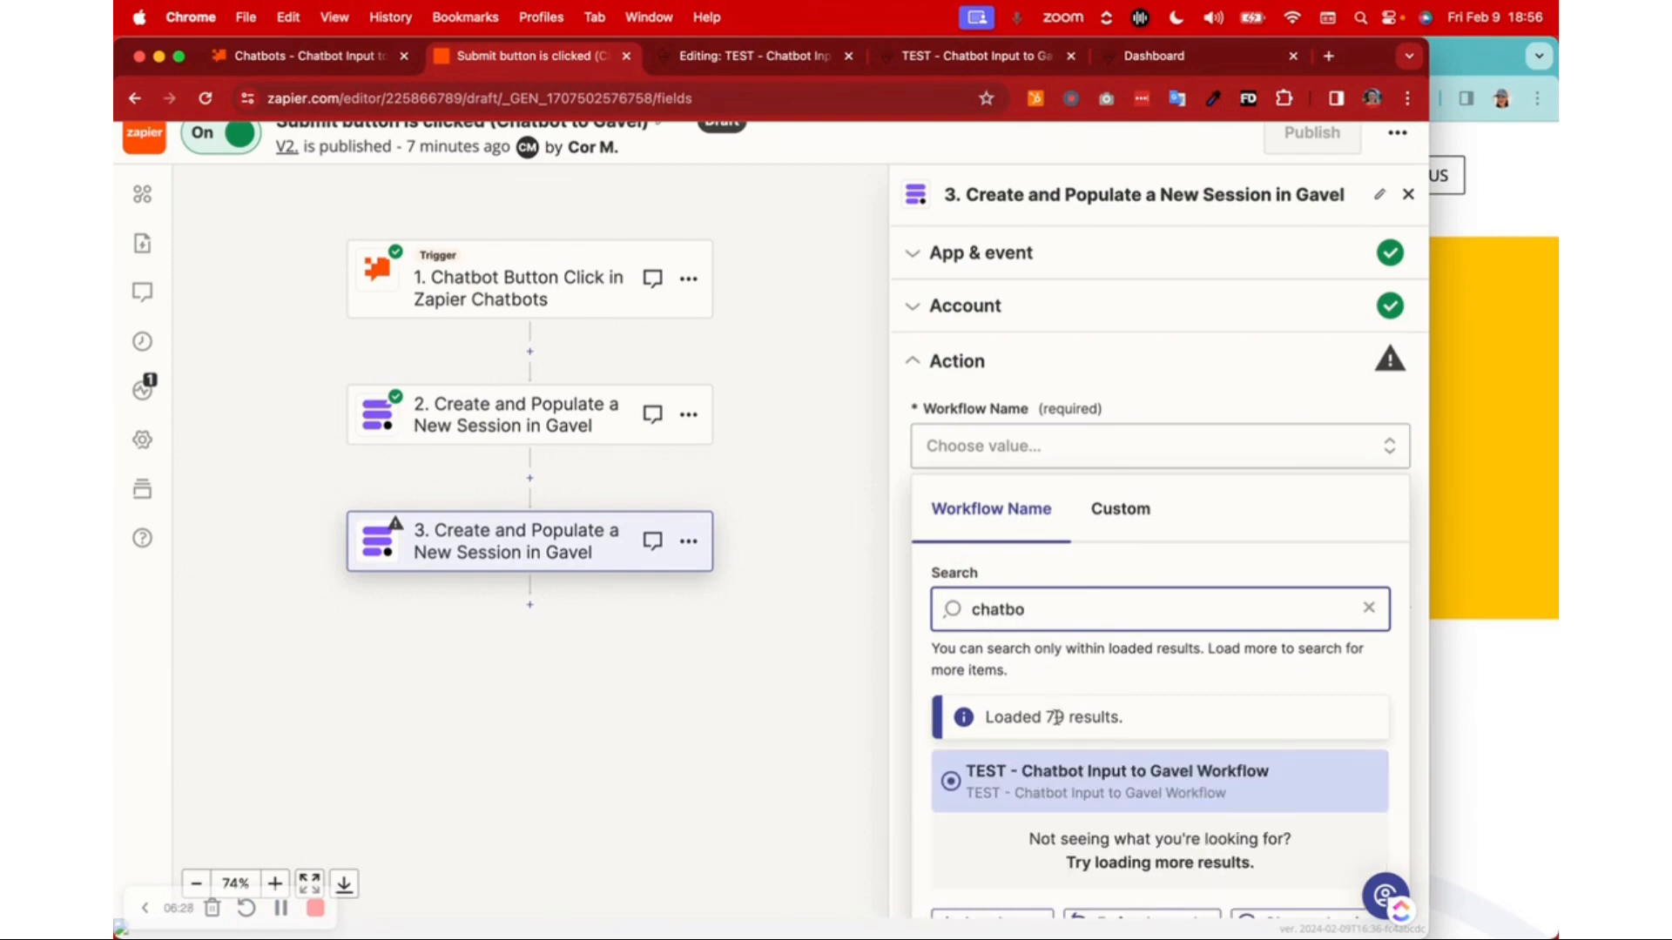
{"action": "left_click", "coordinate": [1107, 792]}
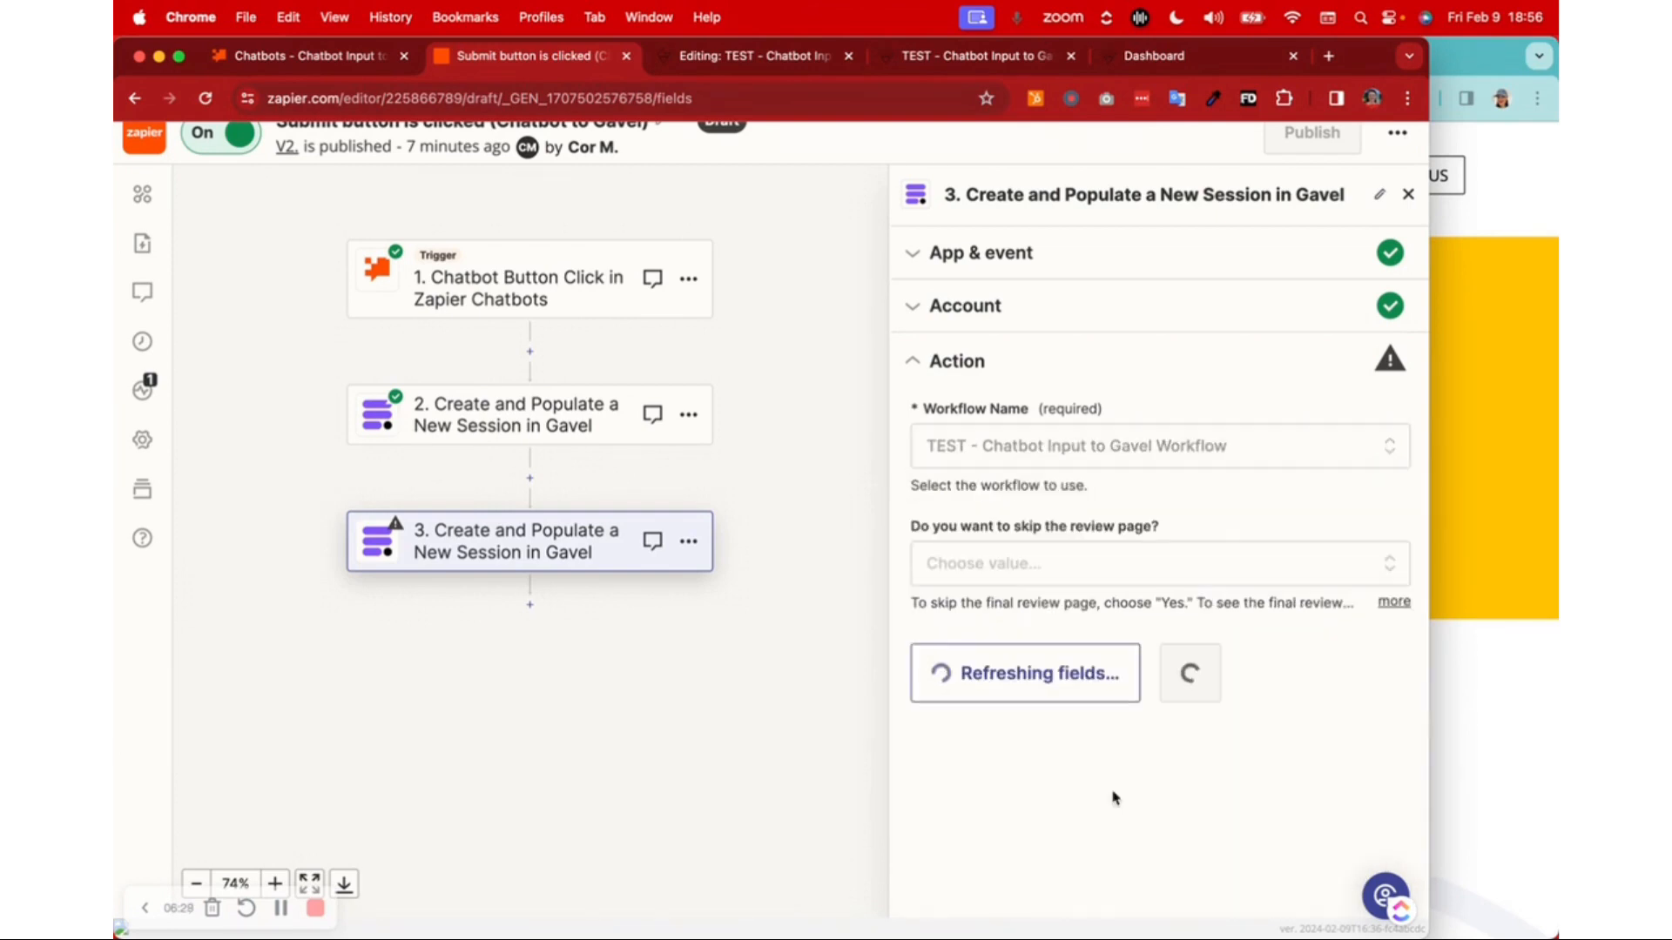
{"action": "left_click", "coordinate": [1021, 564]}
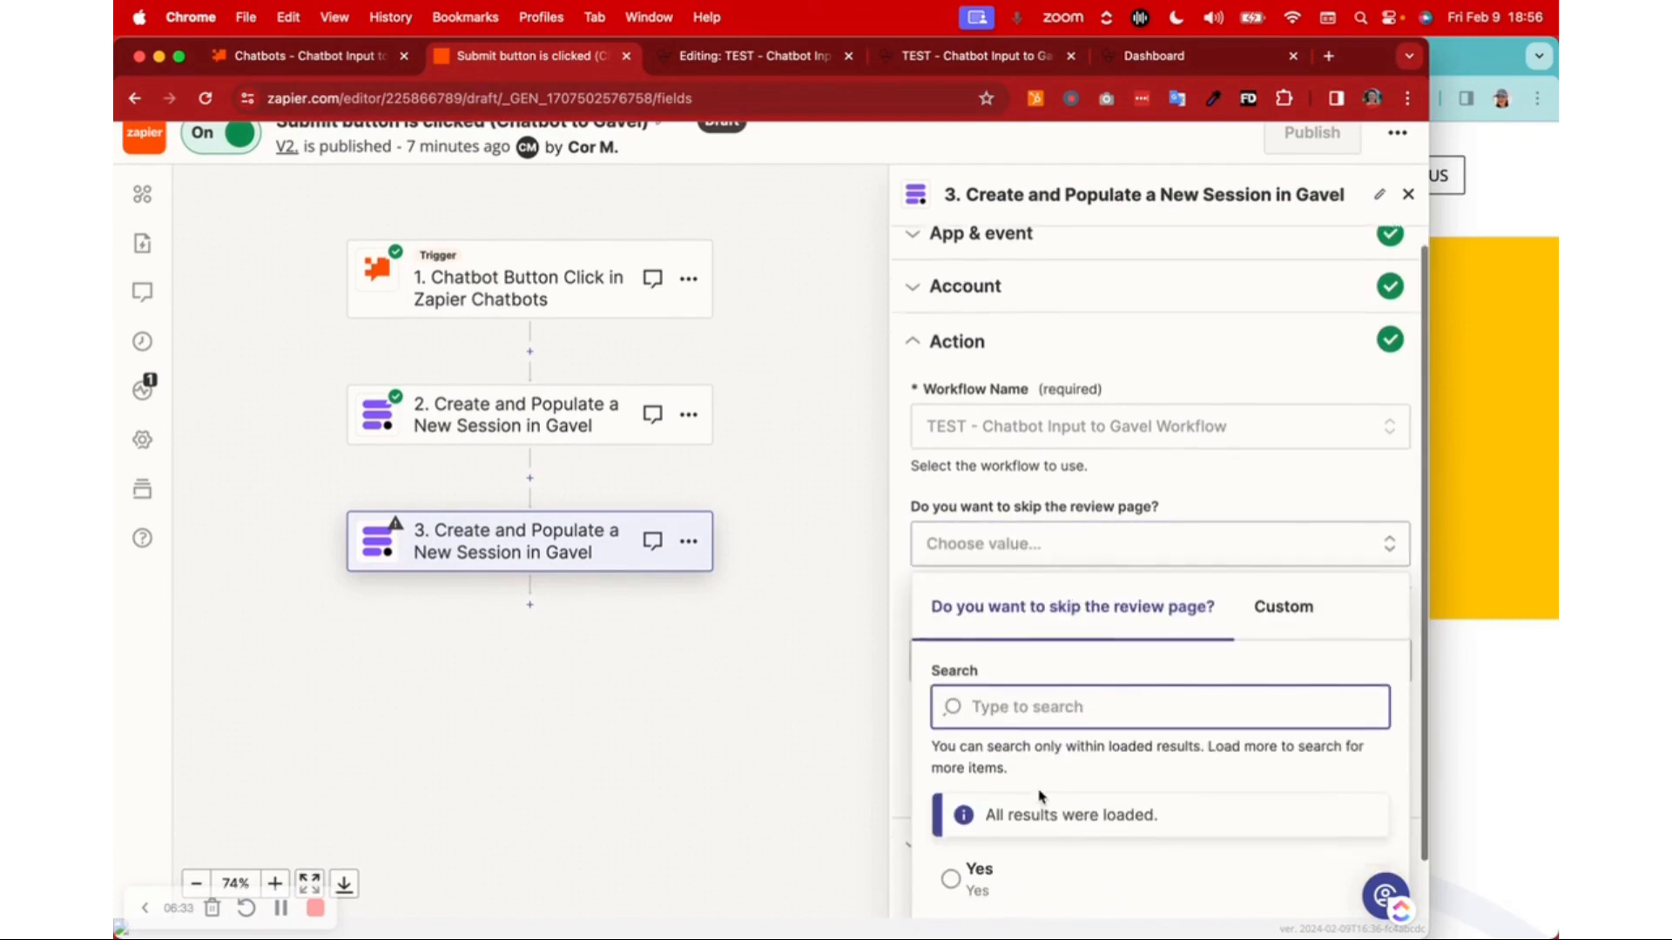
{"action": "left_click", "coordinate": [979, 814]}
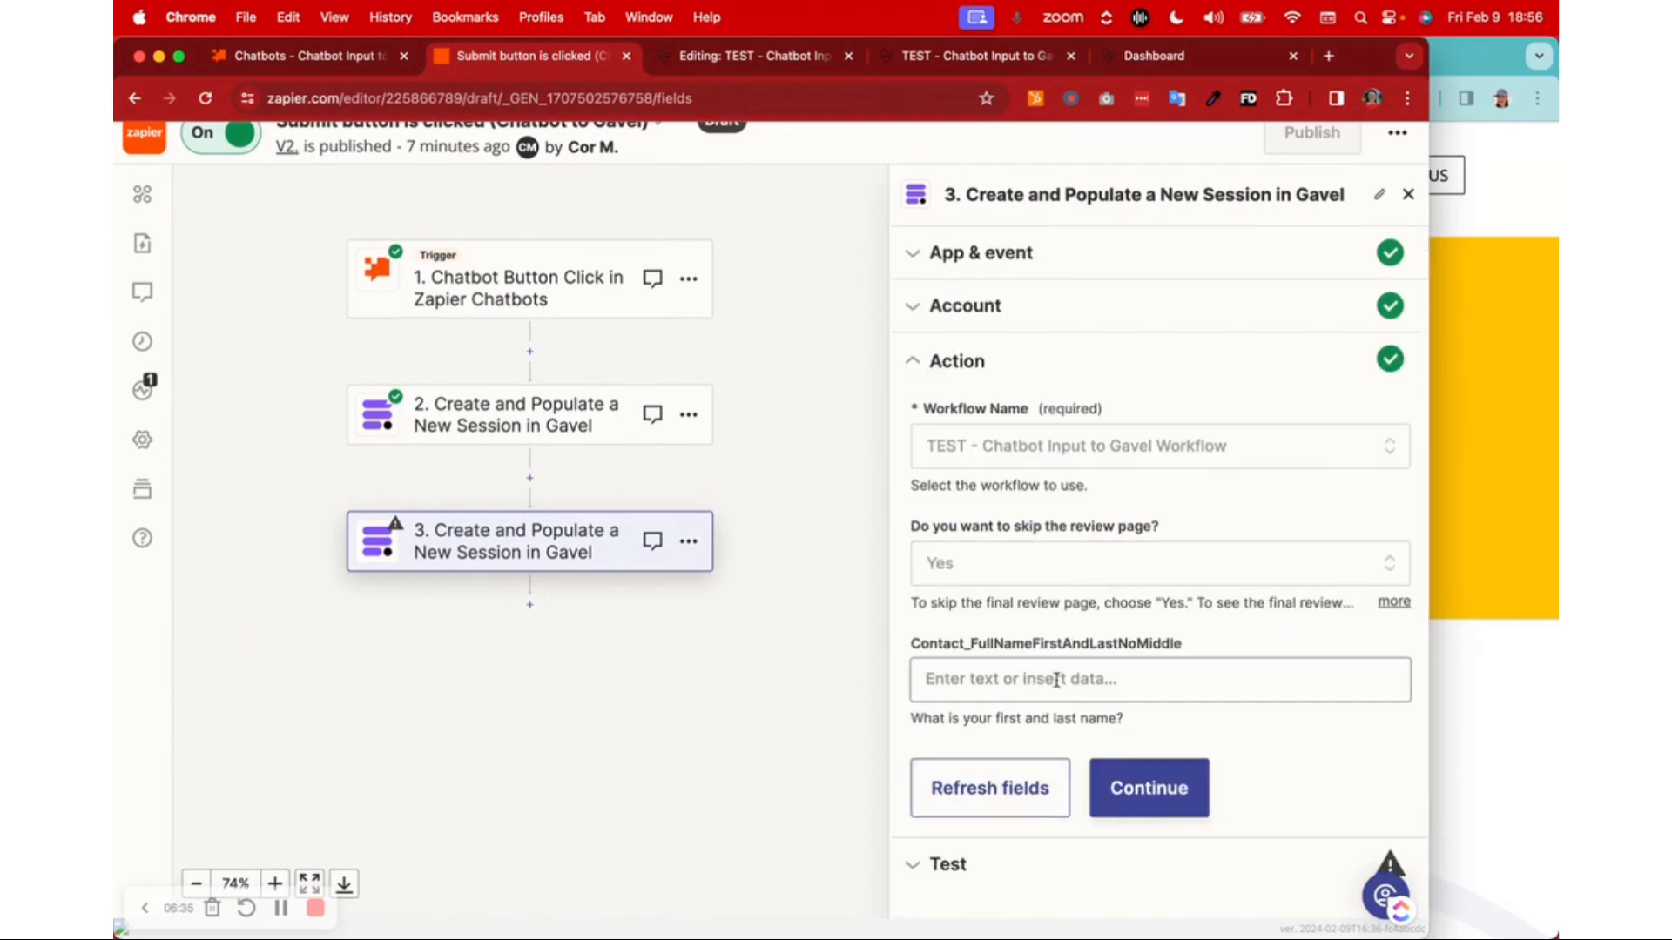
- Map the chatbot's Values Prompt into Contact_FullName, preview the step 3 test, and close the panel
{"action": "left_click", "coordinate": [1002, 680]}
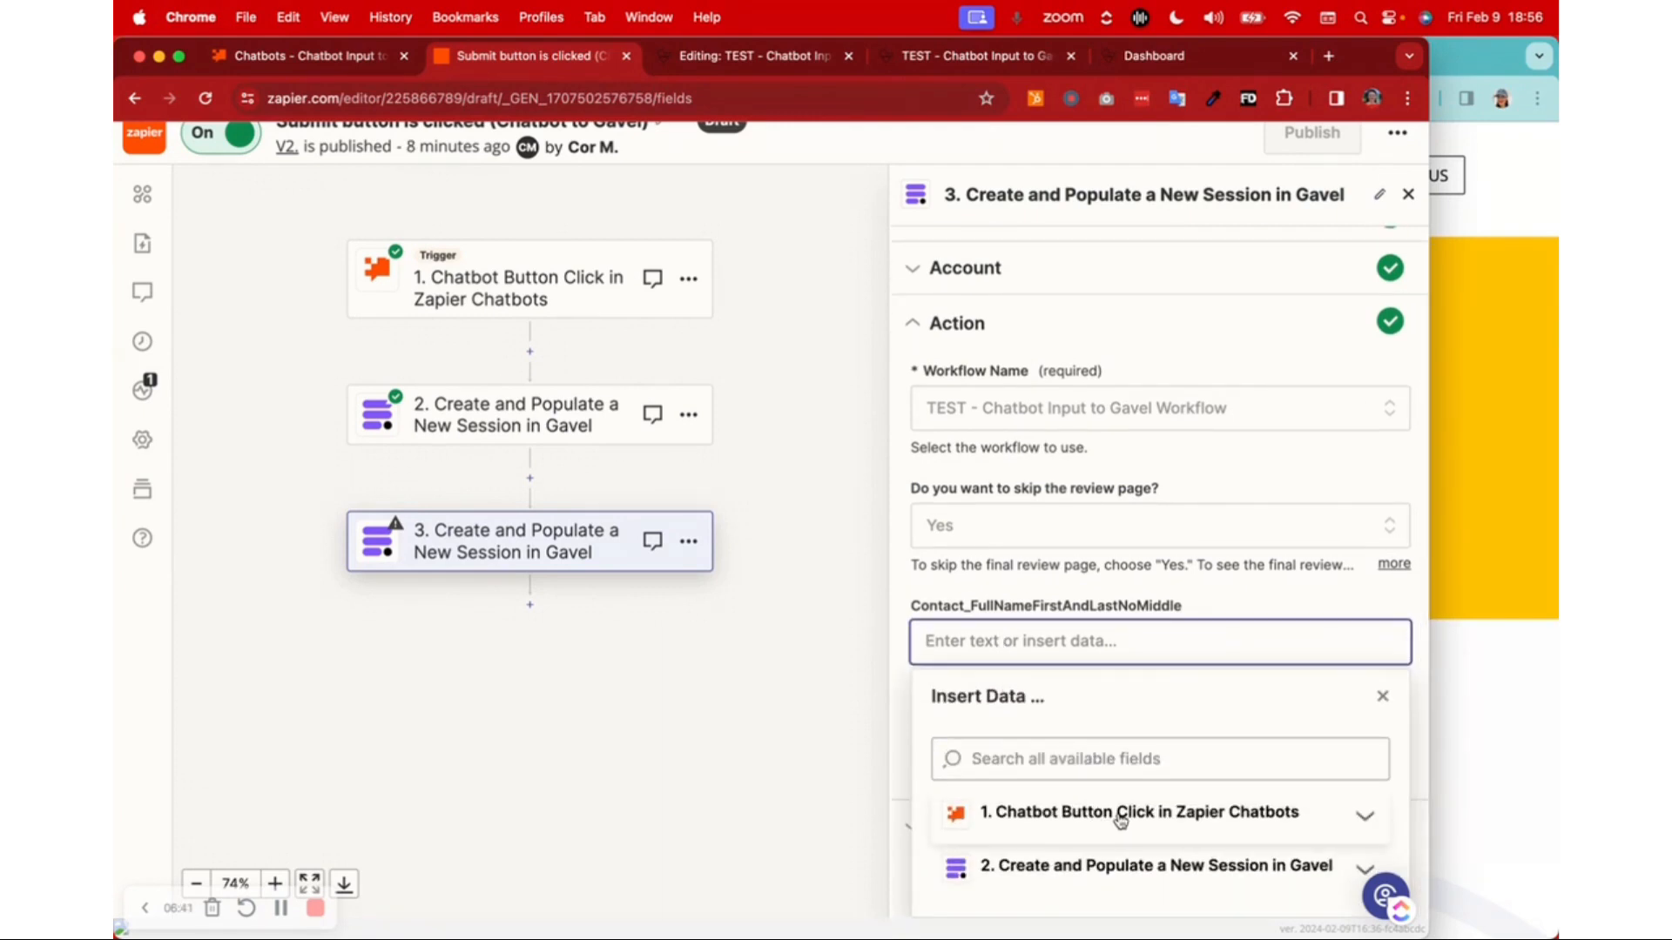
{"action": "left_click", "coordinate": [1120, 820]}
{"action": "scroll", "coordinate": [1121, 820], "scroll_direction": "down", "scroll_amount": 5}
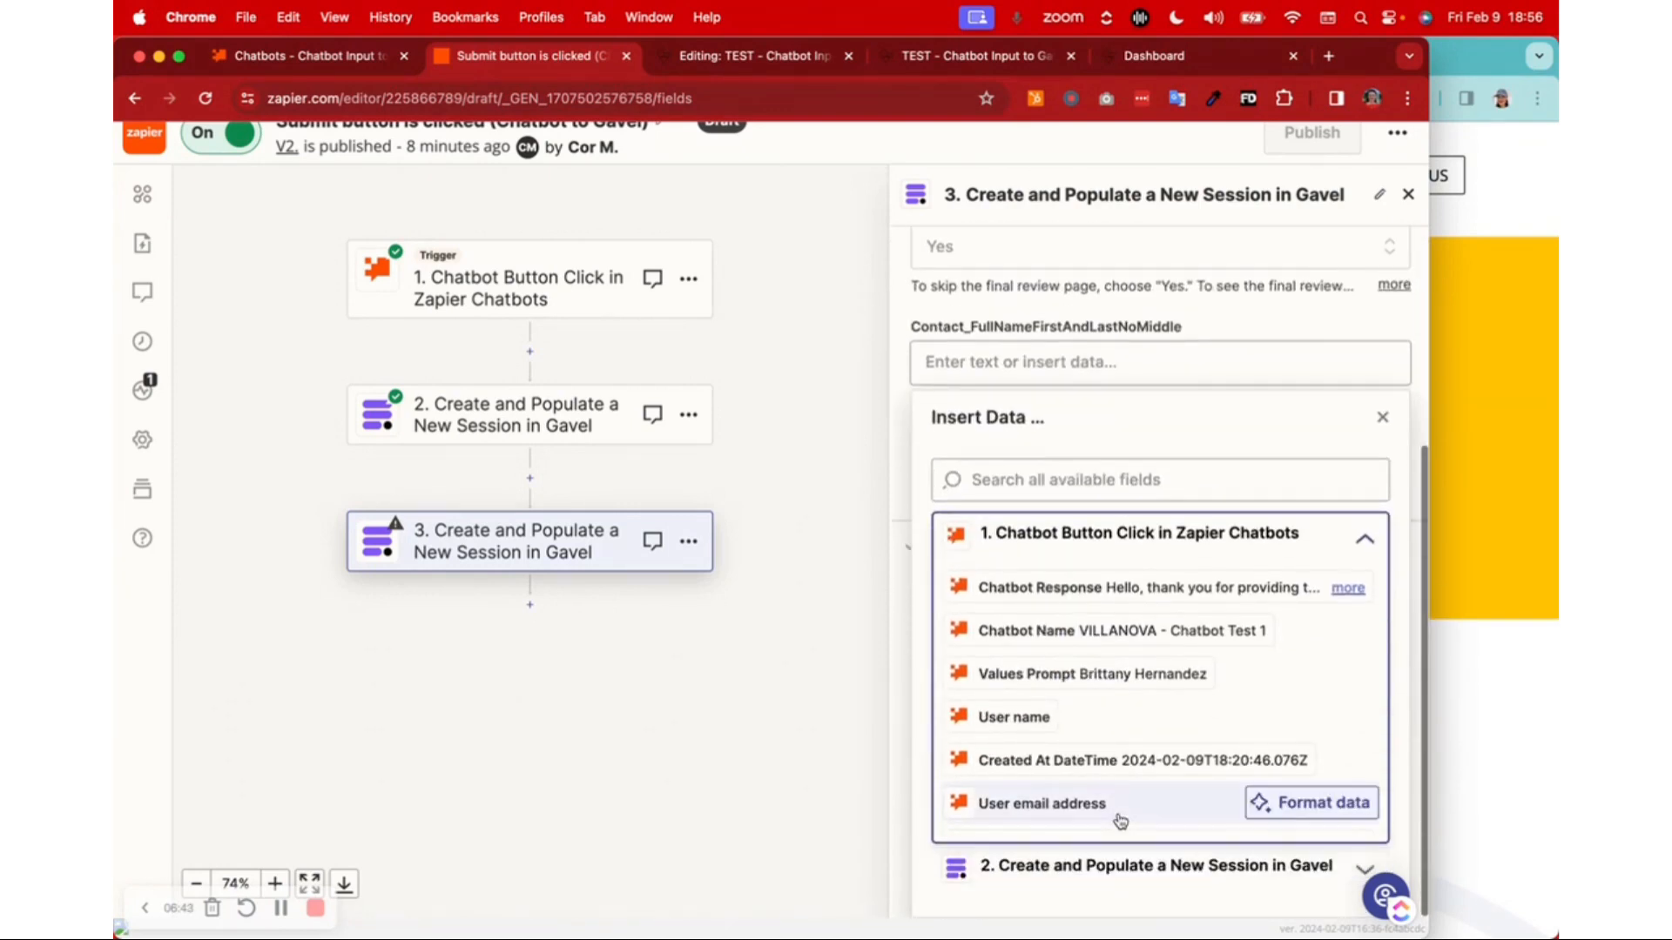
{"action": "scroll", "coordinate": [1121, 820], "scroll_direction": "down", "scroll_amount": 8}
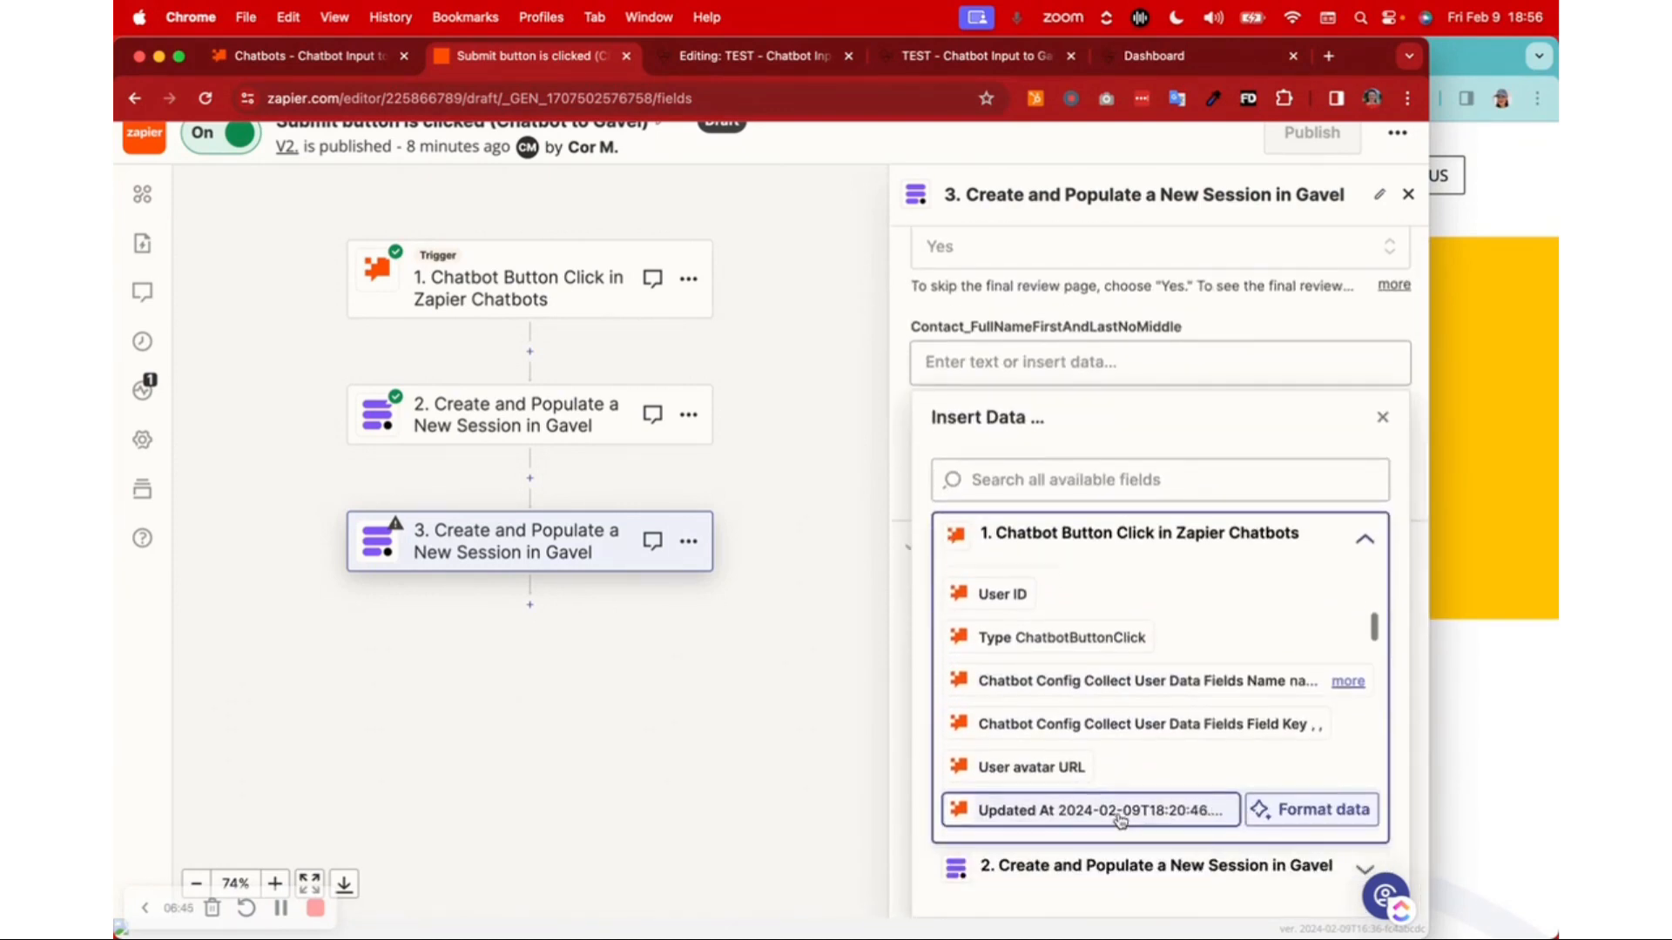
{"action": "scroll", "coordinate": [1120, 820], "scroll_direction": "down", "scroll_amount": 5}
{"action": "scroll", "coordinate": [1120, 820], "scroll_direction": "up", "scroll_amount": 10}
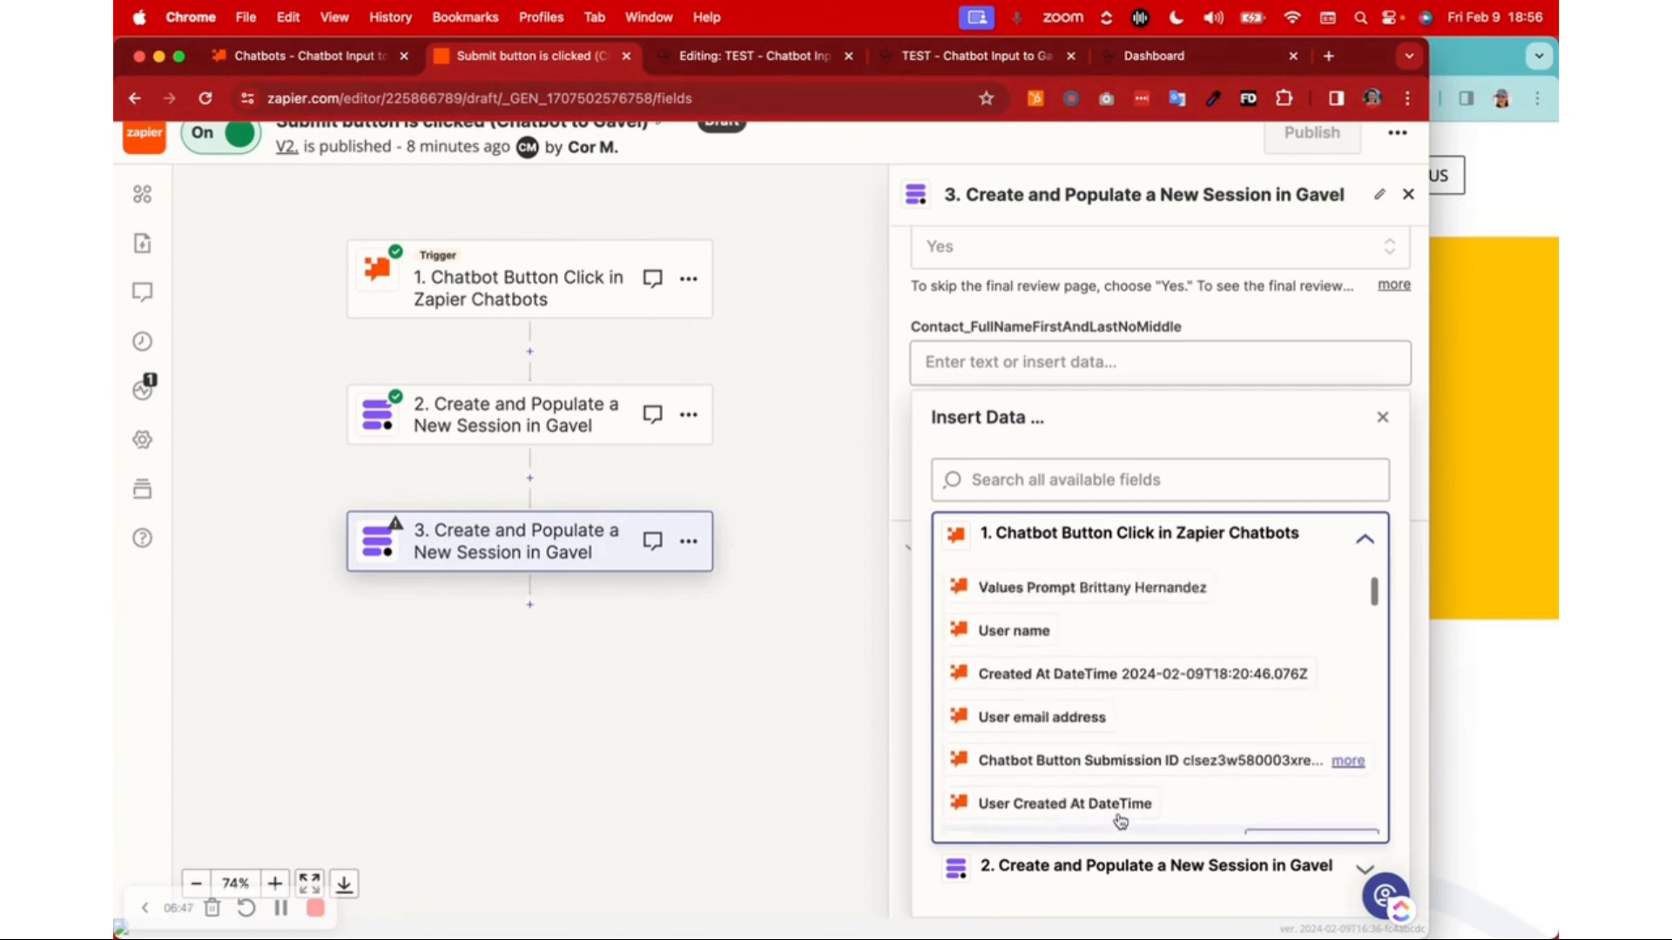
{"action": "scroll", "coordinate": [1120, 820], "scroll_direction": "up", "scroll_amount": 2}
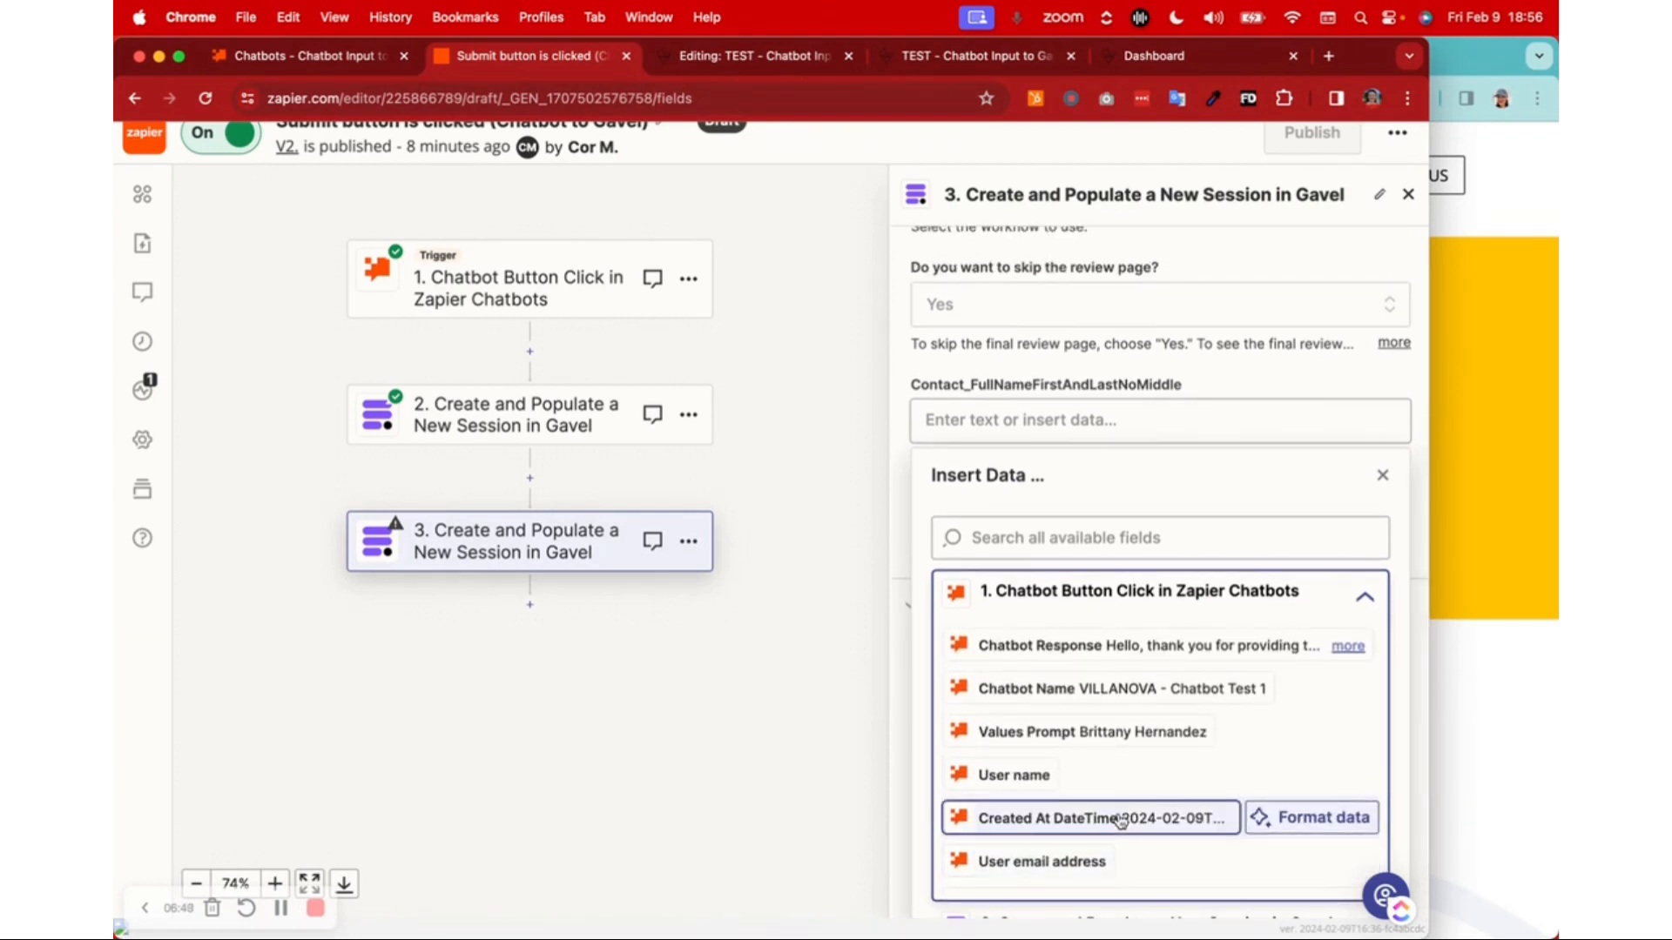
{"action": "scroll", "coordinate": [1120, 820], "scroll_direction": "down", "scroll_amount": 2}
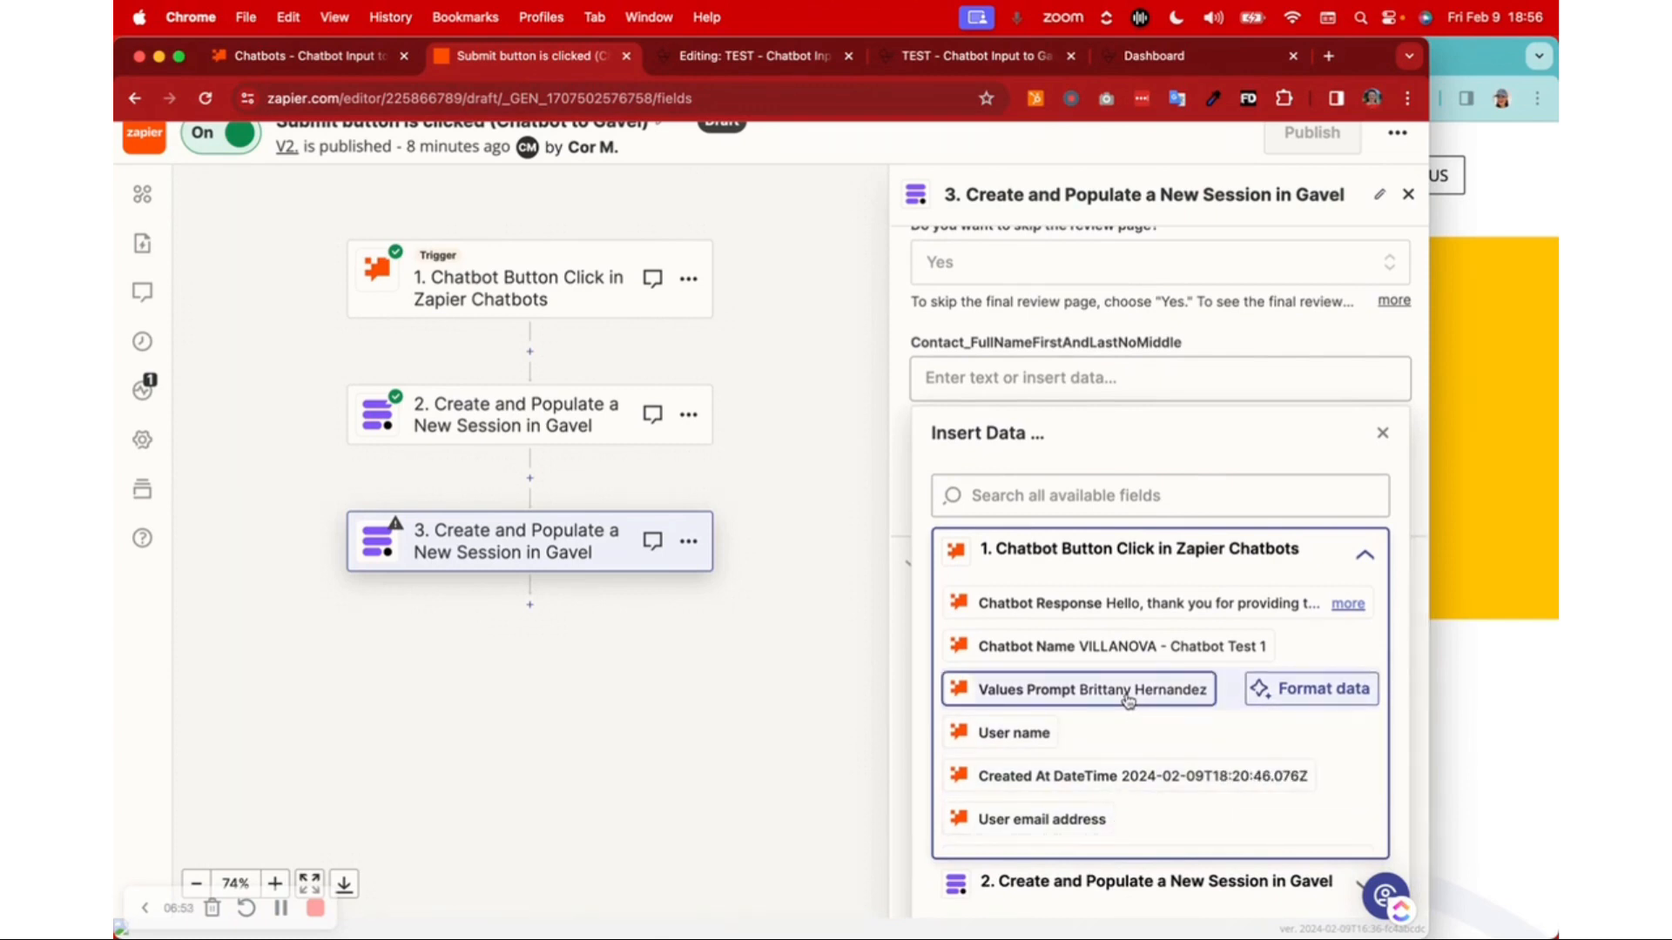
{"action": "scroll", "coordinate": [1128, 701], "scroll_direction": "down", "scroll_amount": 1}
{"action": "scroll", "coordinate": [1128, 702], "scroll_direction": "down", "scroll_amount": 1}
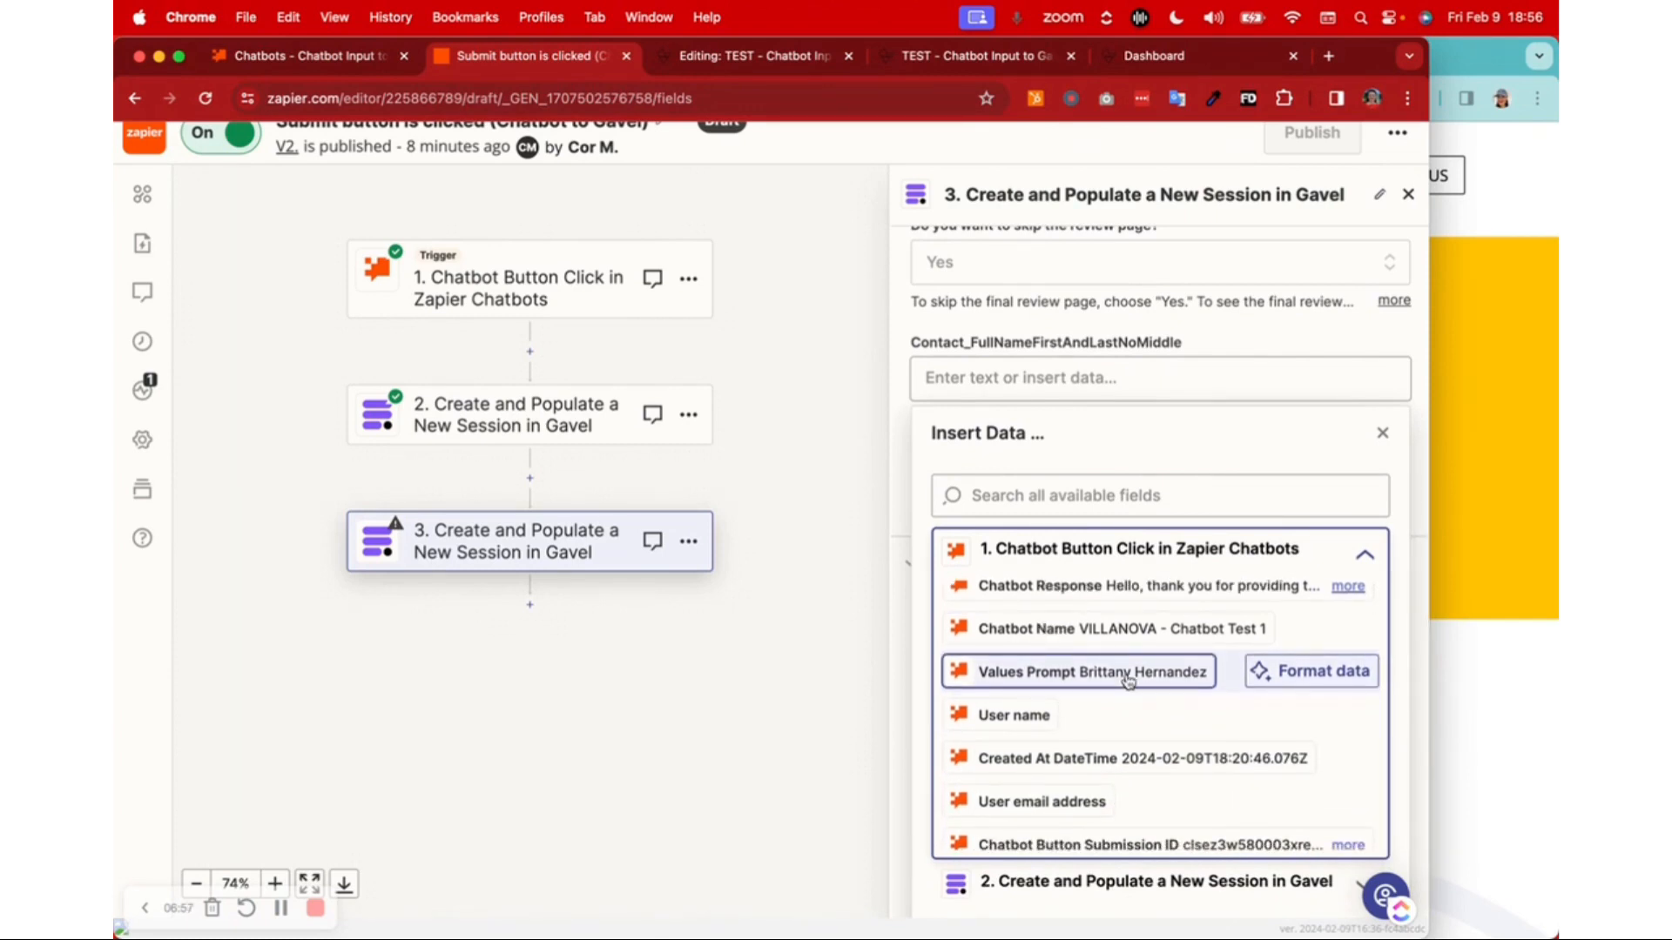
{"action": "scroll", "coordinate": [1128, 681], "scroll_direction": "down", "scroll_amount": 6}
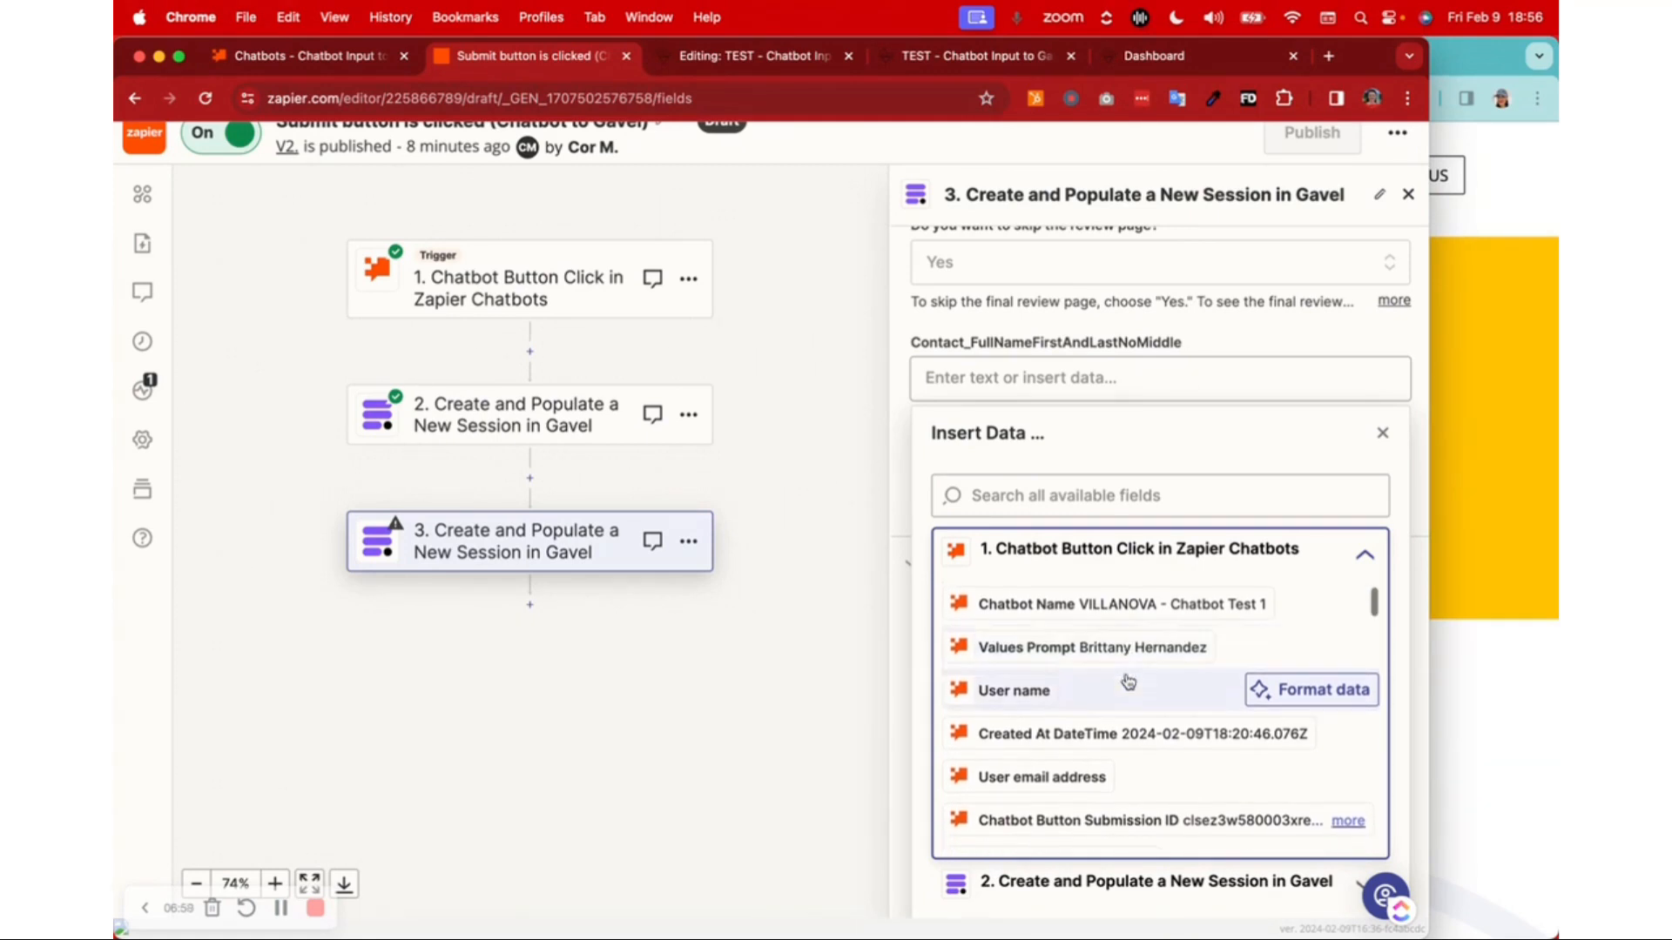
{"action": "scroll", "coordinate": [1128, 682], "scroll_direction": "down", "scroll_amount": 10}
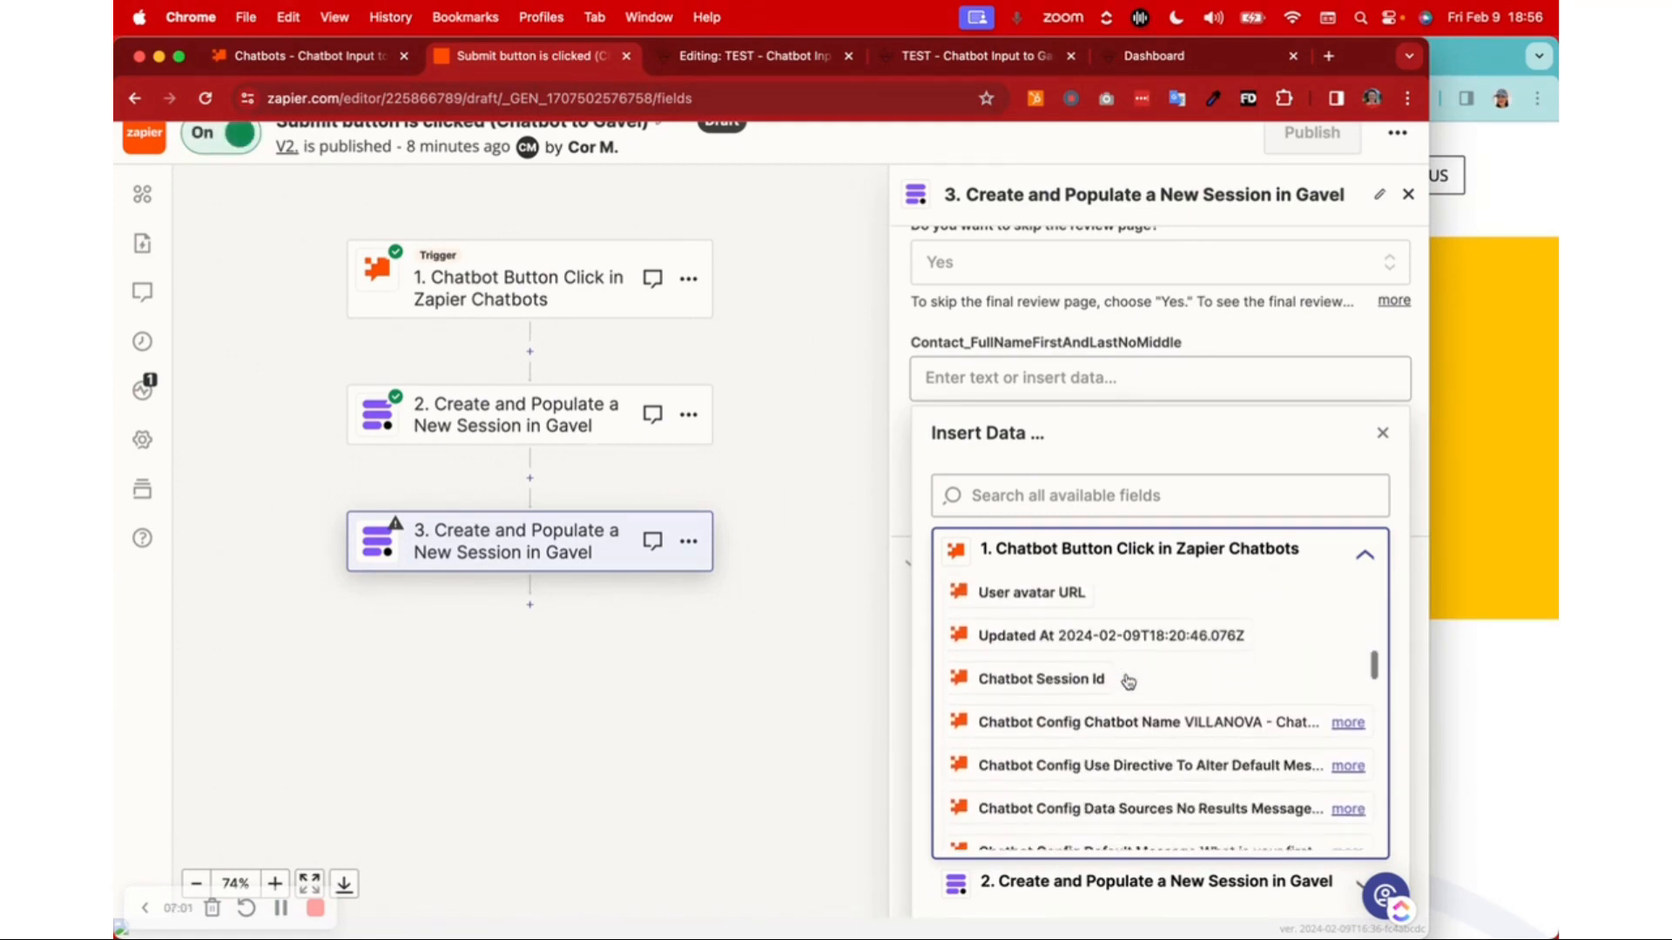
{"action": "scroll", "coordinate": [1128, 681], "scroll_direction": "down", "scroll_amount": 10}
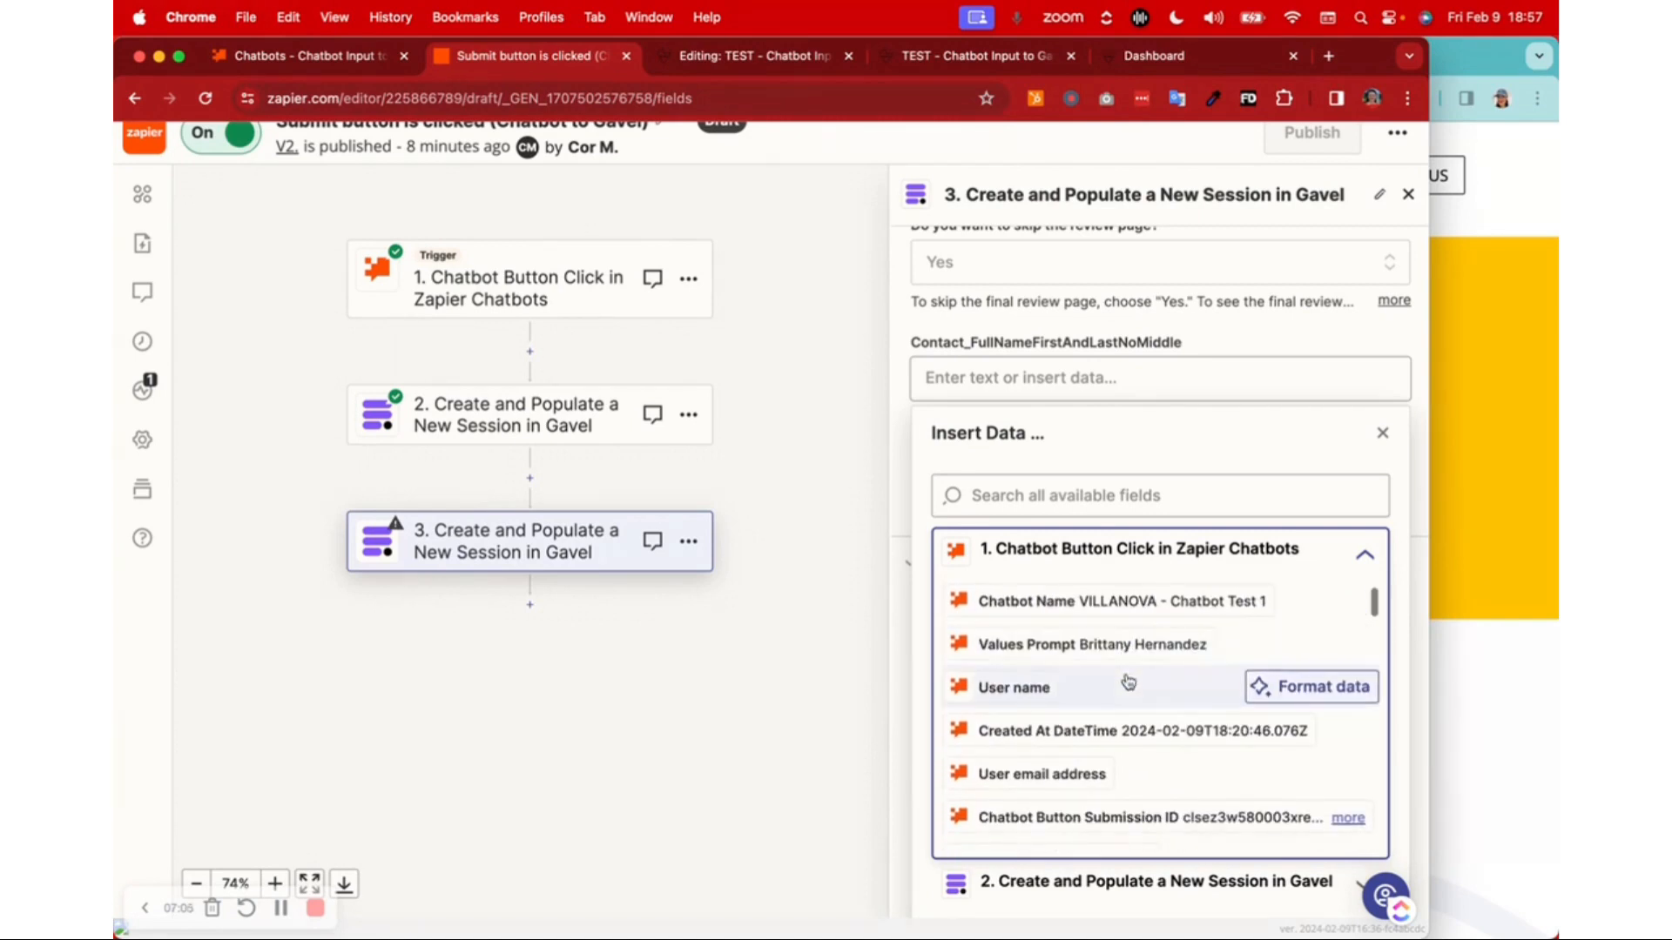
{"action": "left_click", "coordinate": [1077, 645]}
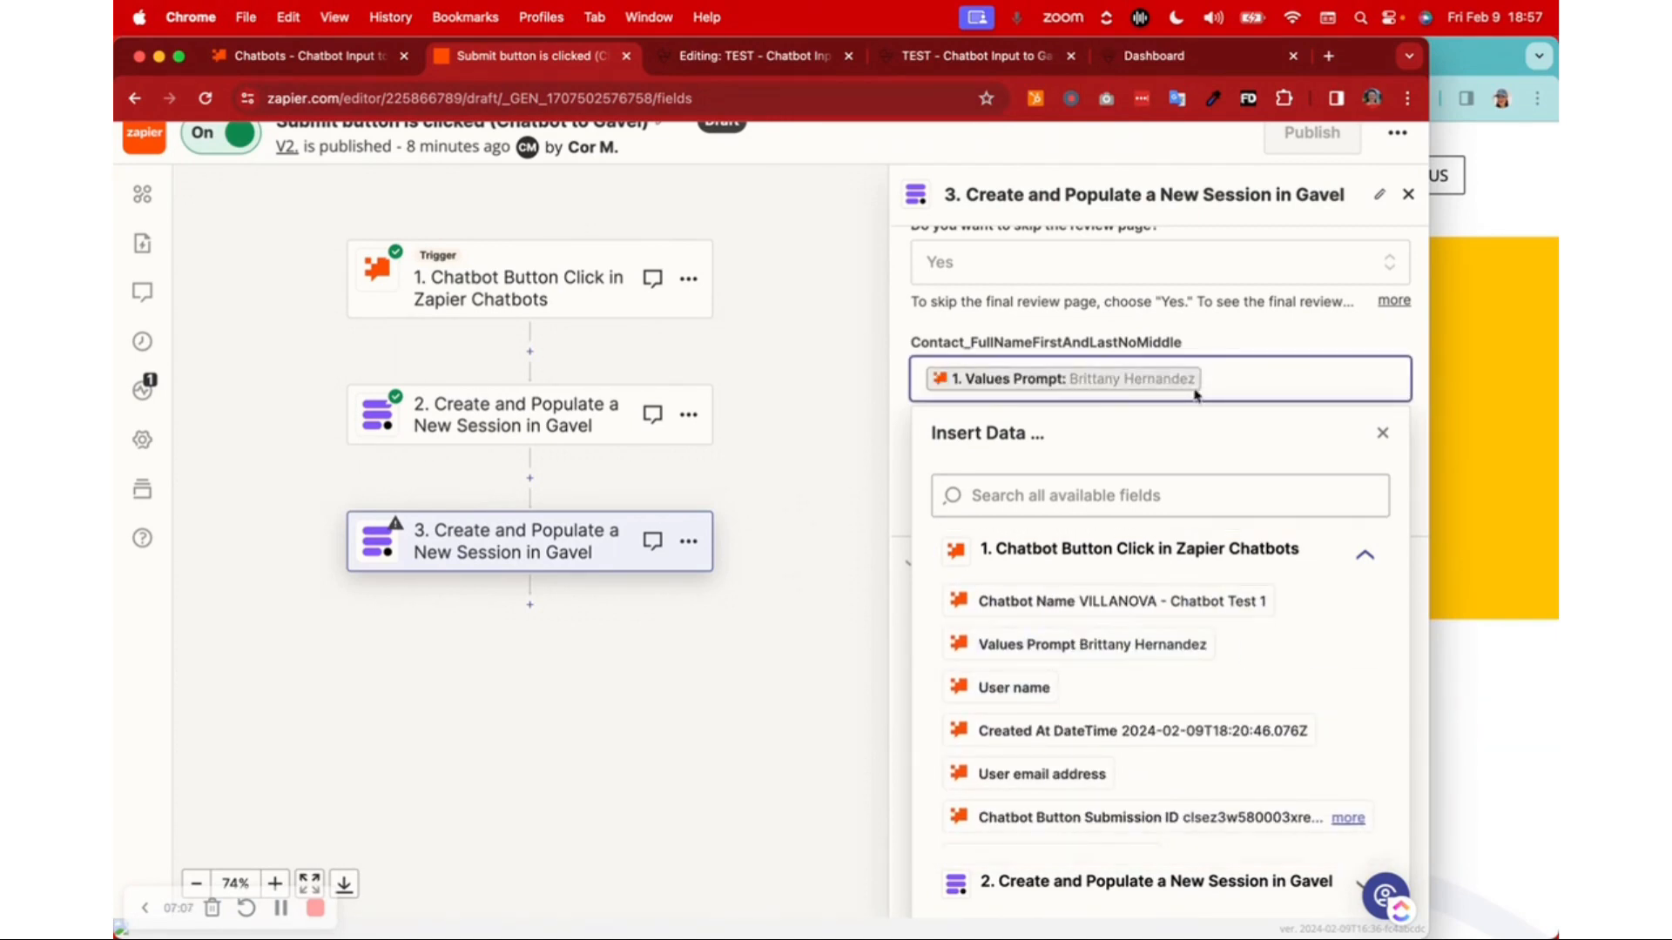
{"action": "left_click", "coordinate": [1196, 345]}
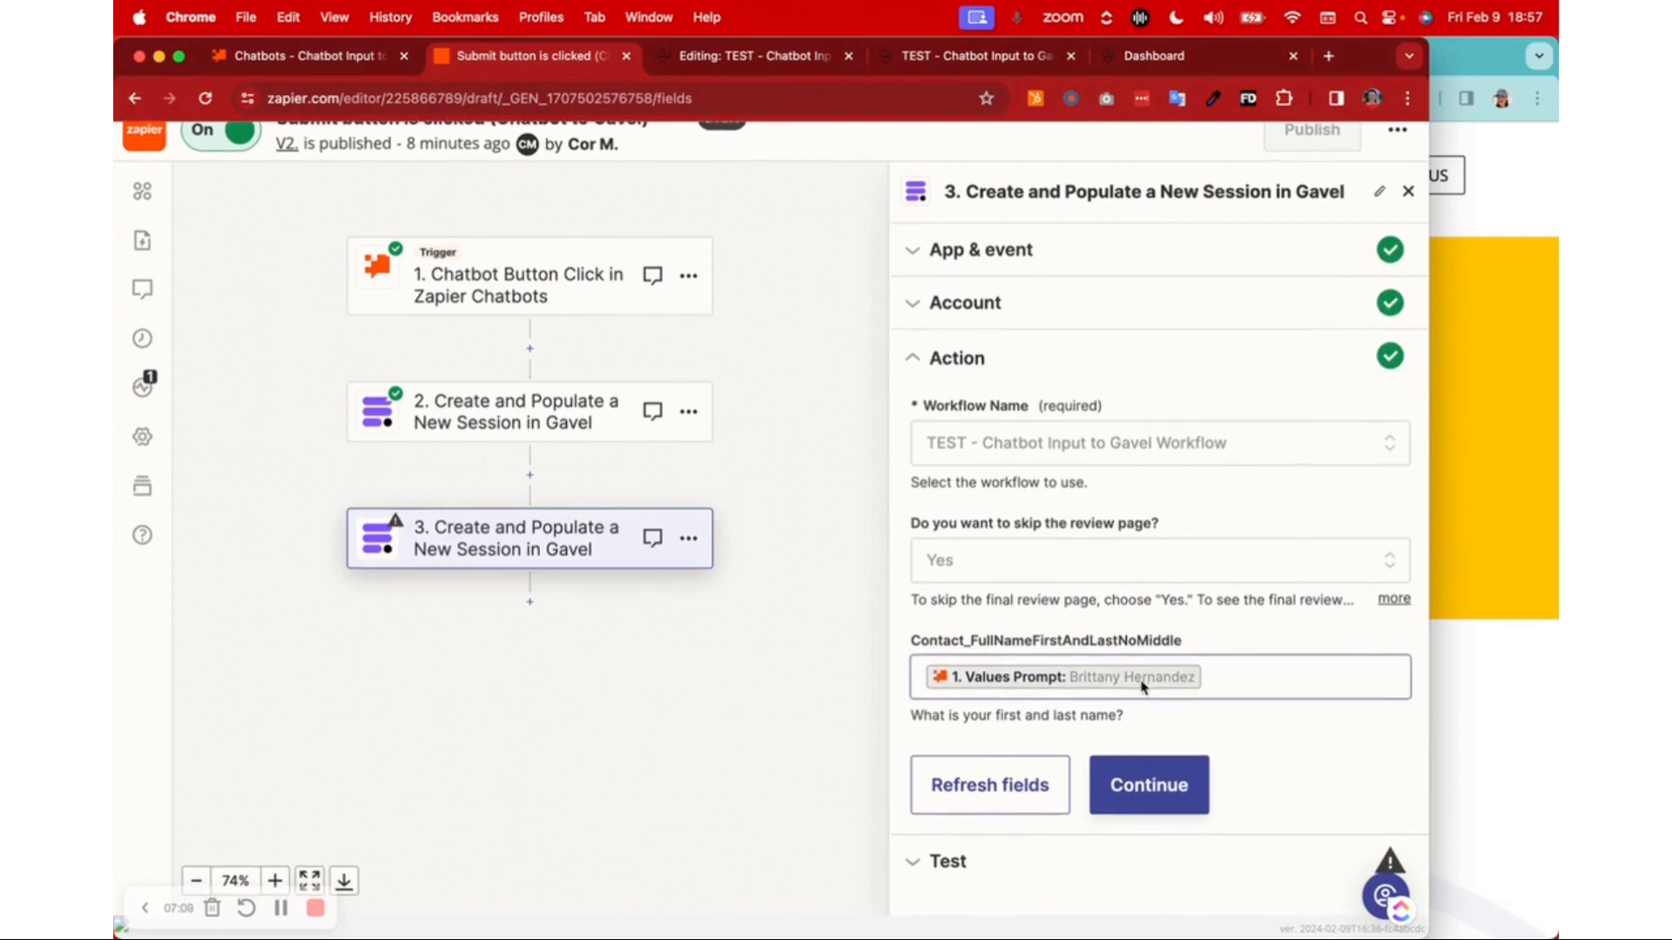
{"action": "left_click", "coordinate": [947, 866]}
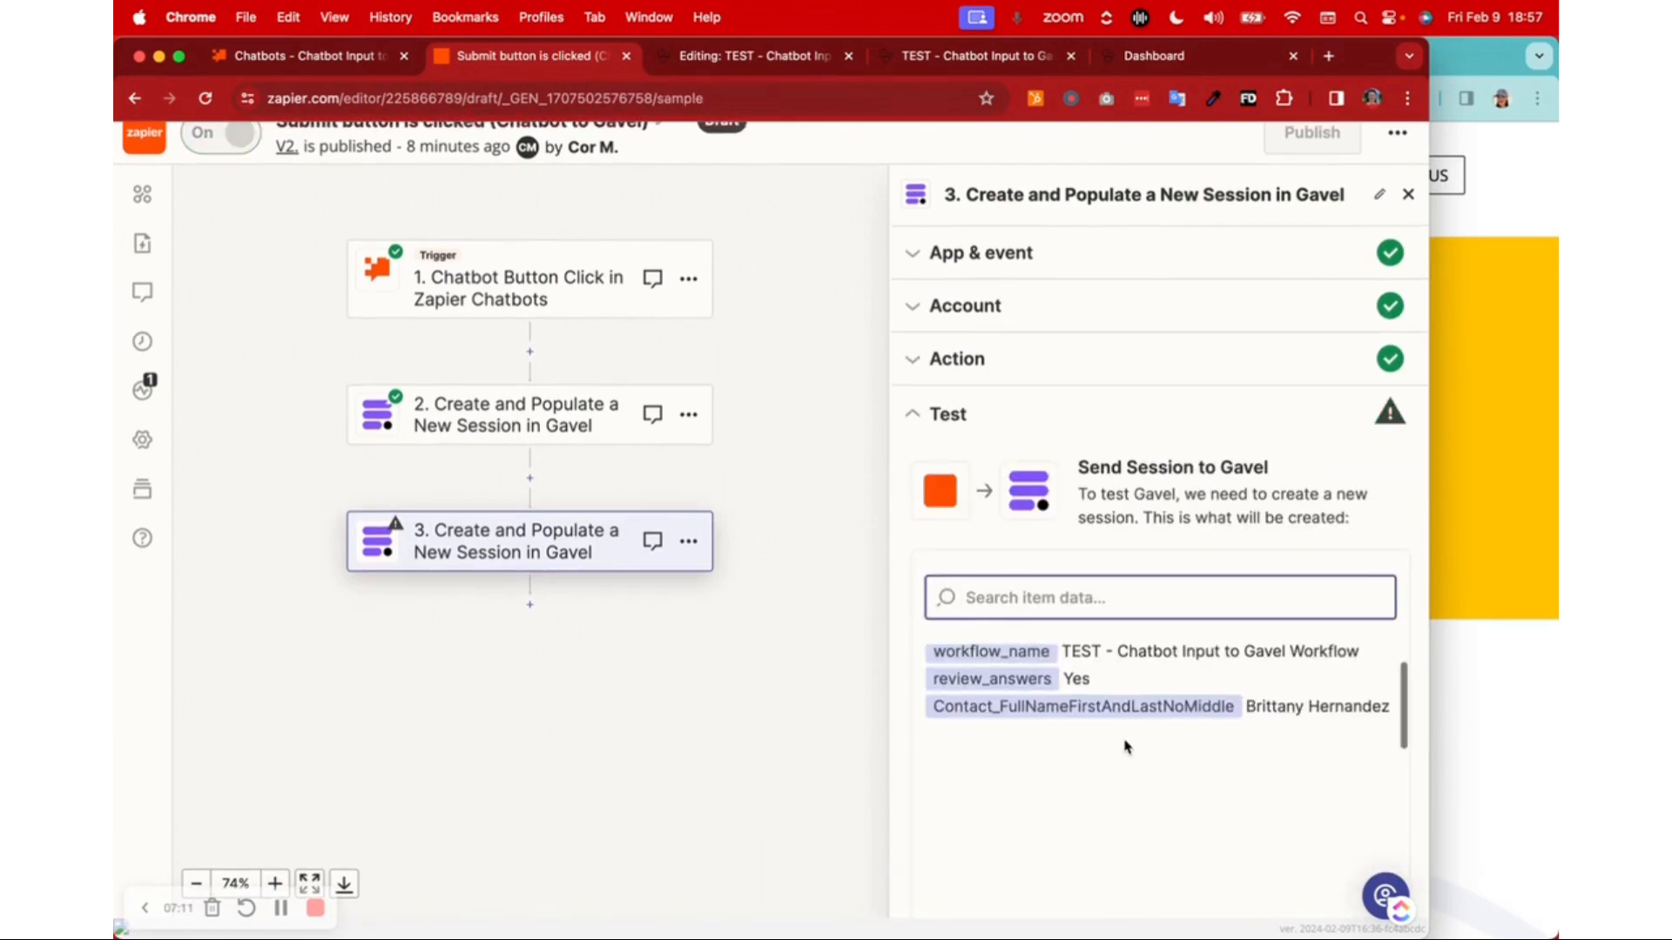
{"action": "left_click", "coordinate": [1407, 195]}
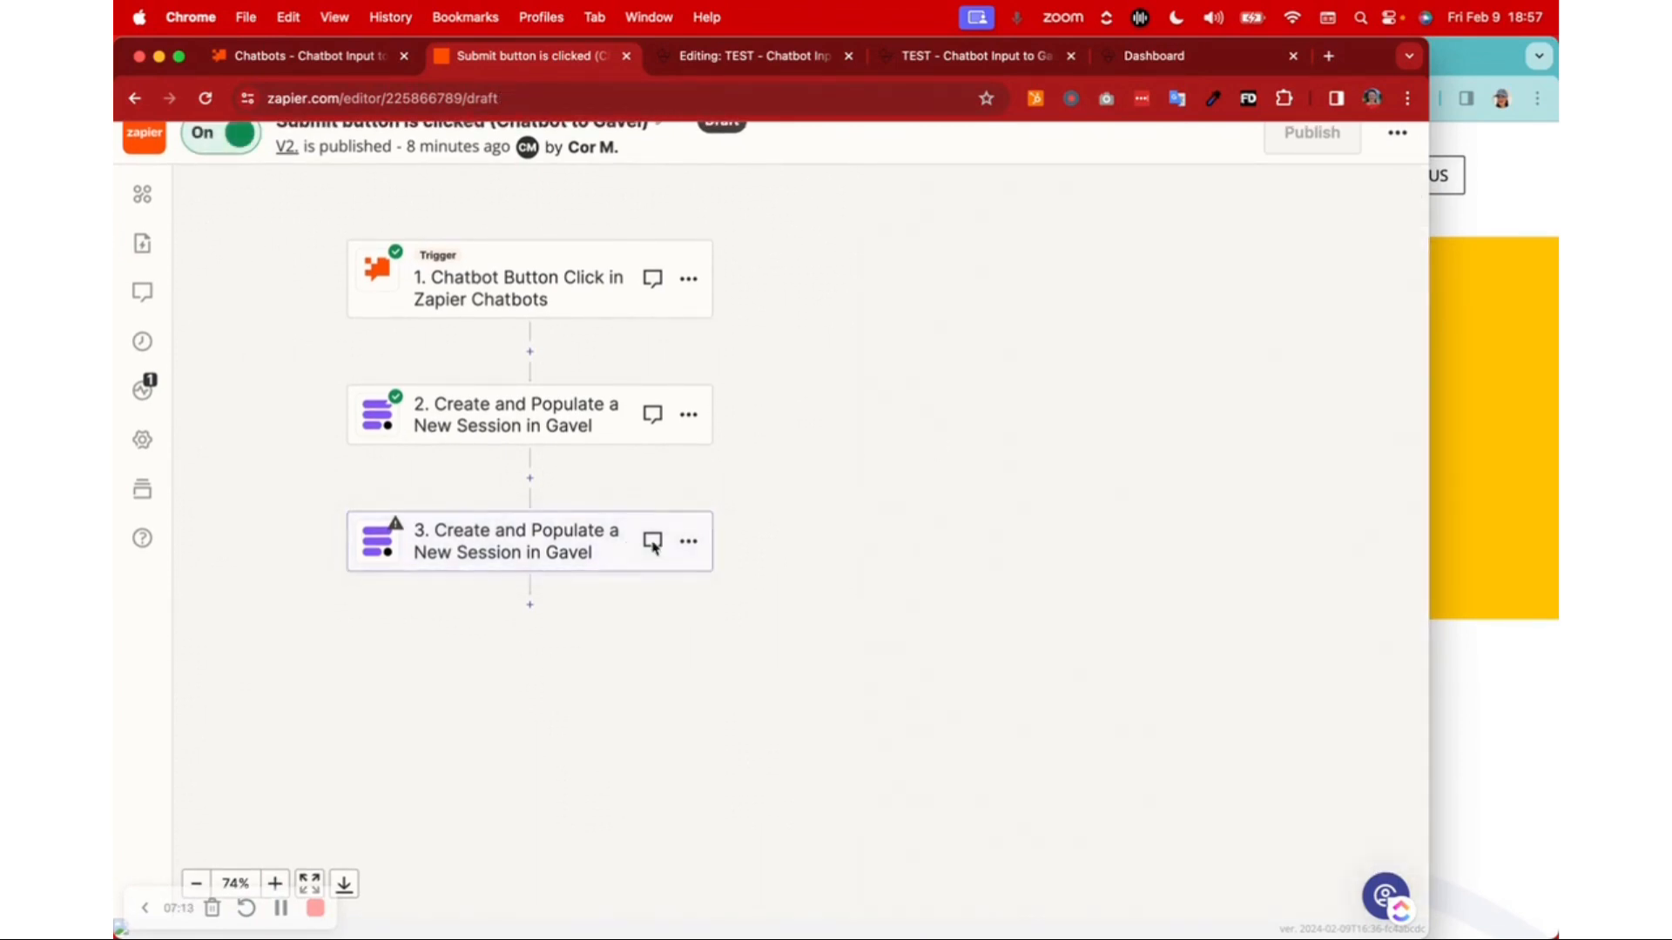
- Delete step 3 from the Zap, confirming the removal, then bring up the Gavel documents tab
{"action": "left_click", "coordinate": [688, 542]}
{"action": "left_click", "coordinate": [766, 671]}
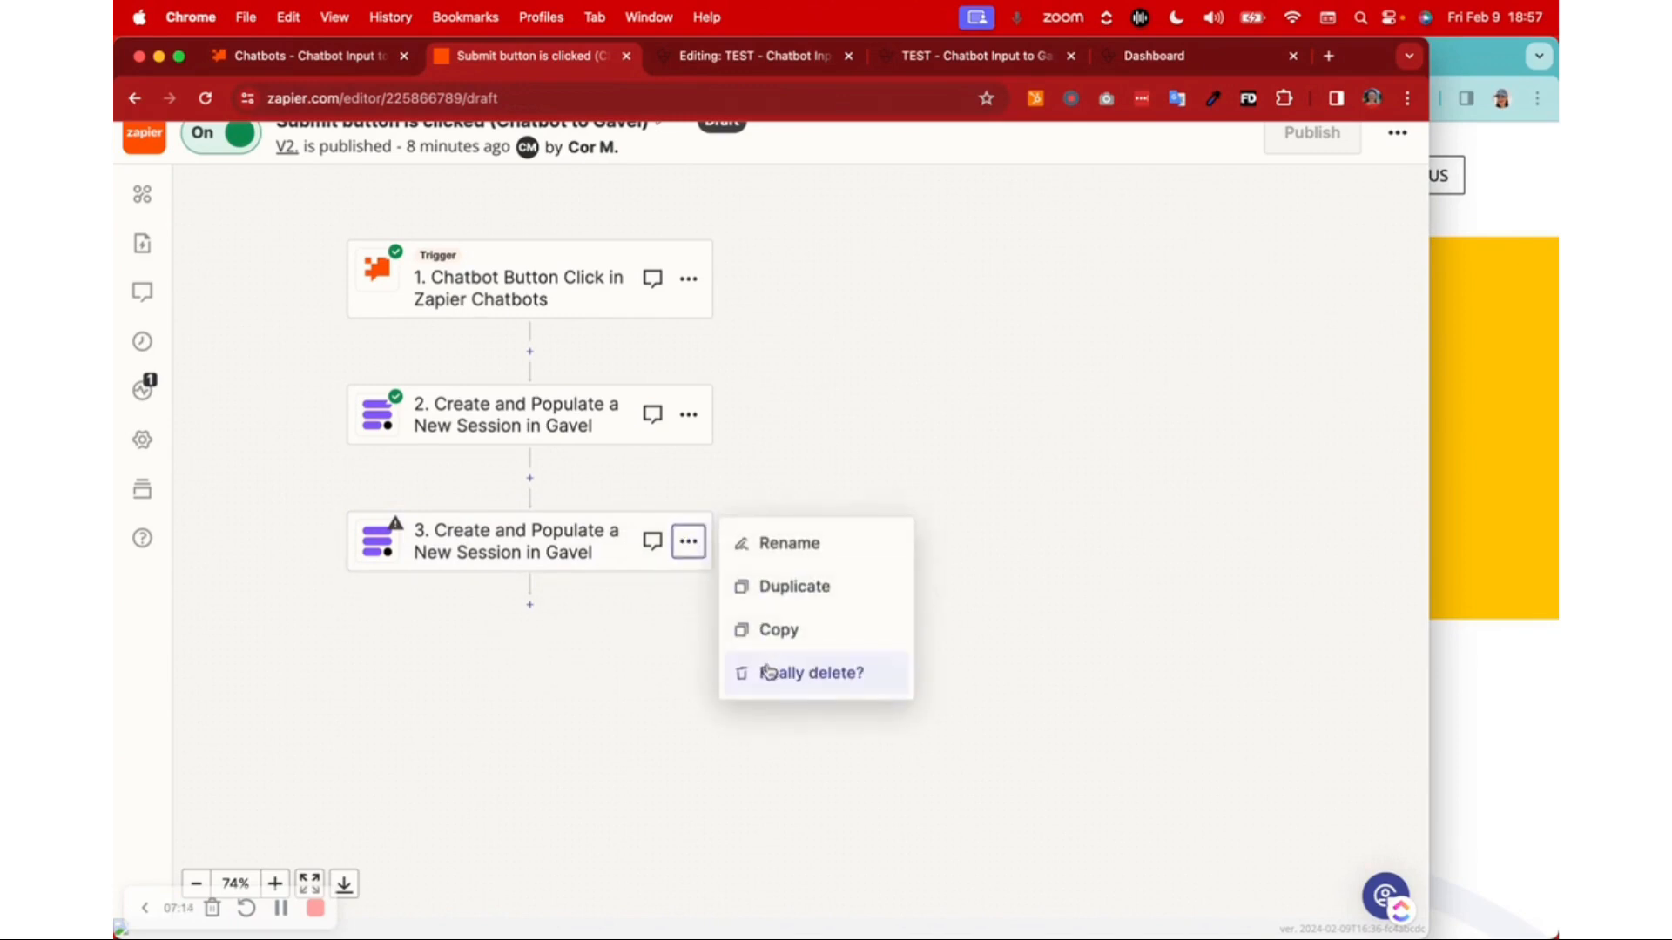
{"action": "left_click", "coordinate": [814, 673]}
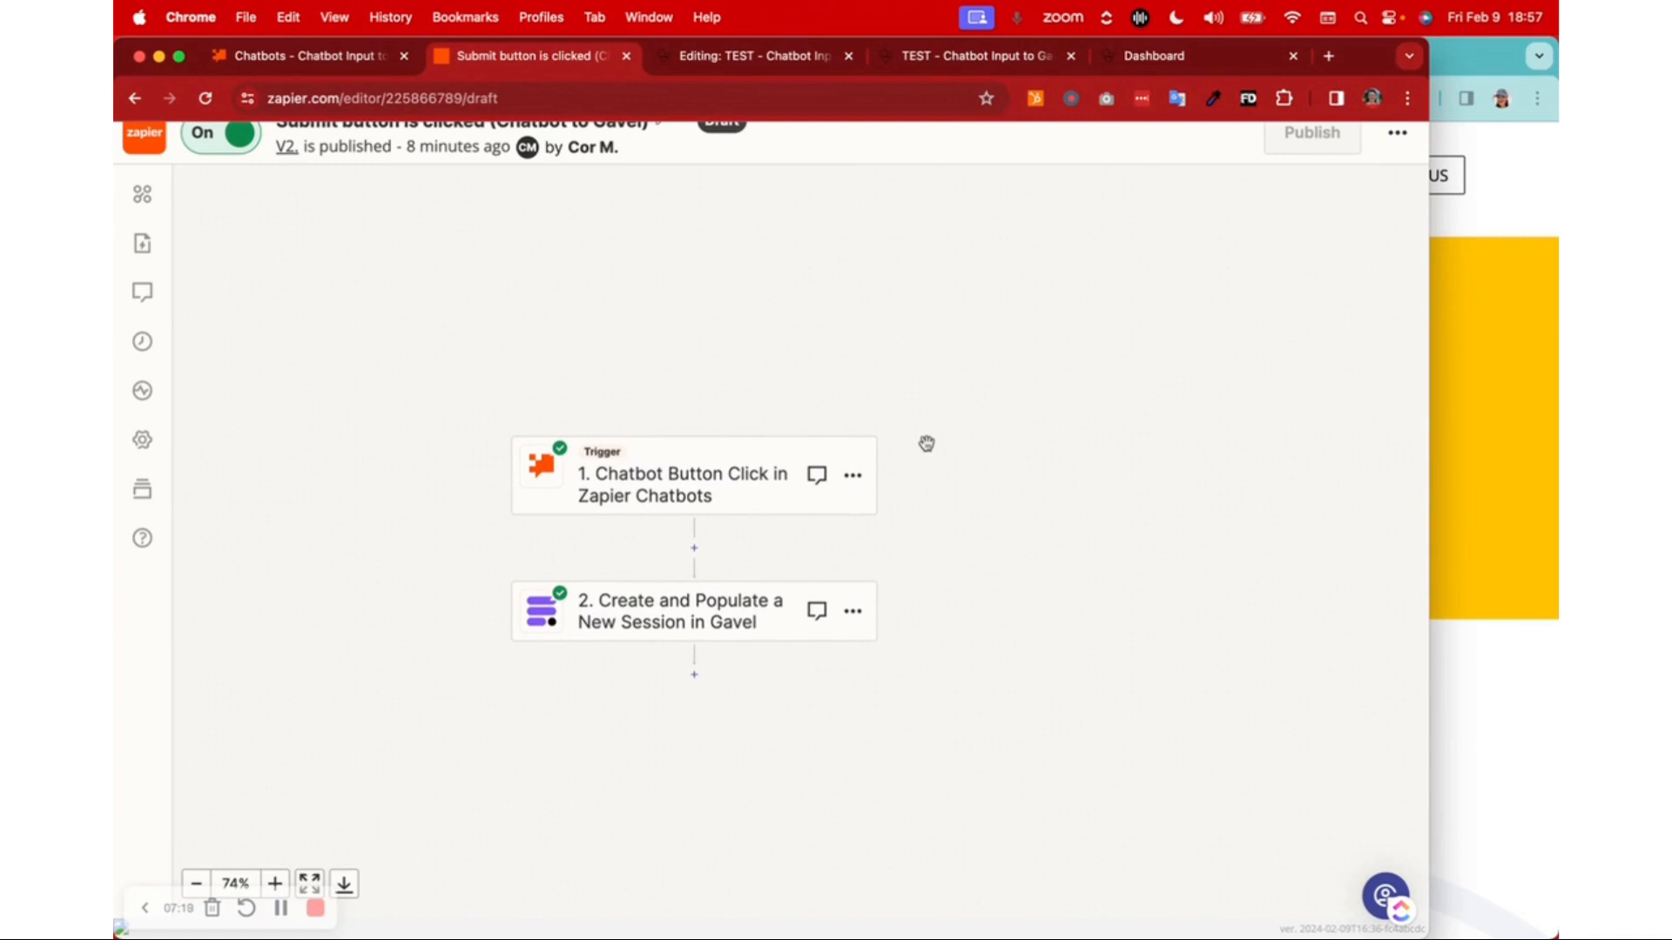
{"action": "scroll", "coordinate": [1049, 152], "scroll_direction": "up", "scroll_amount": 1}
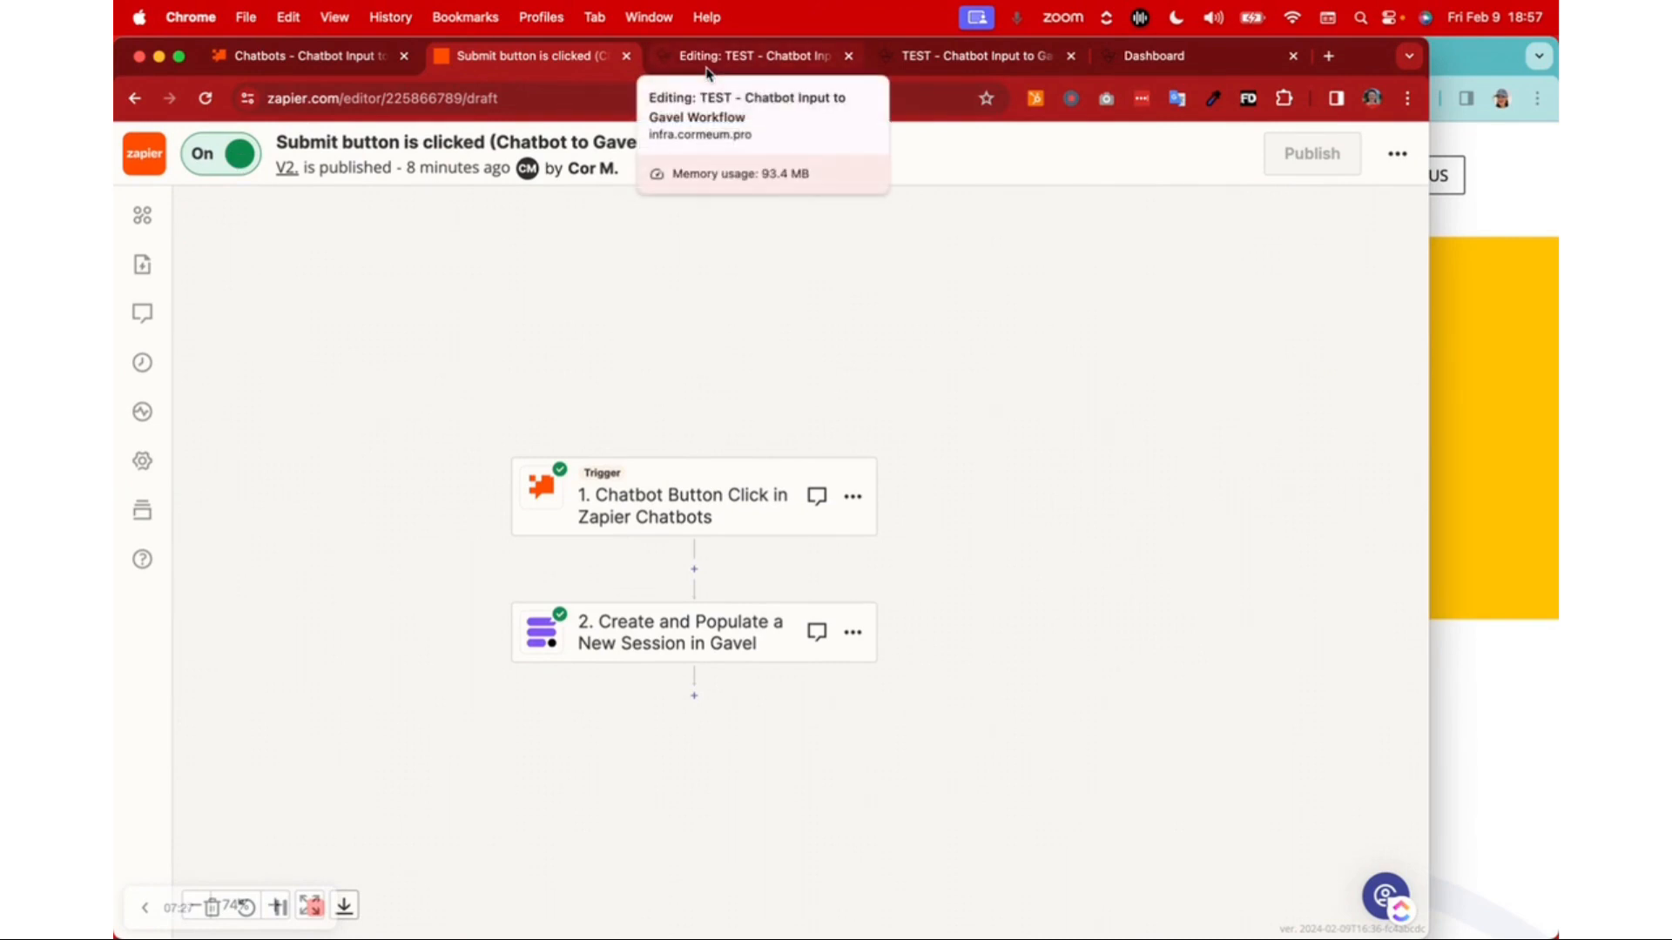
{"action": "left_click", "coordinate": [974, 56]}
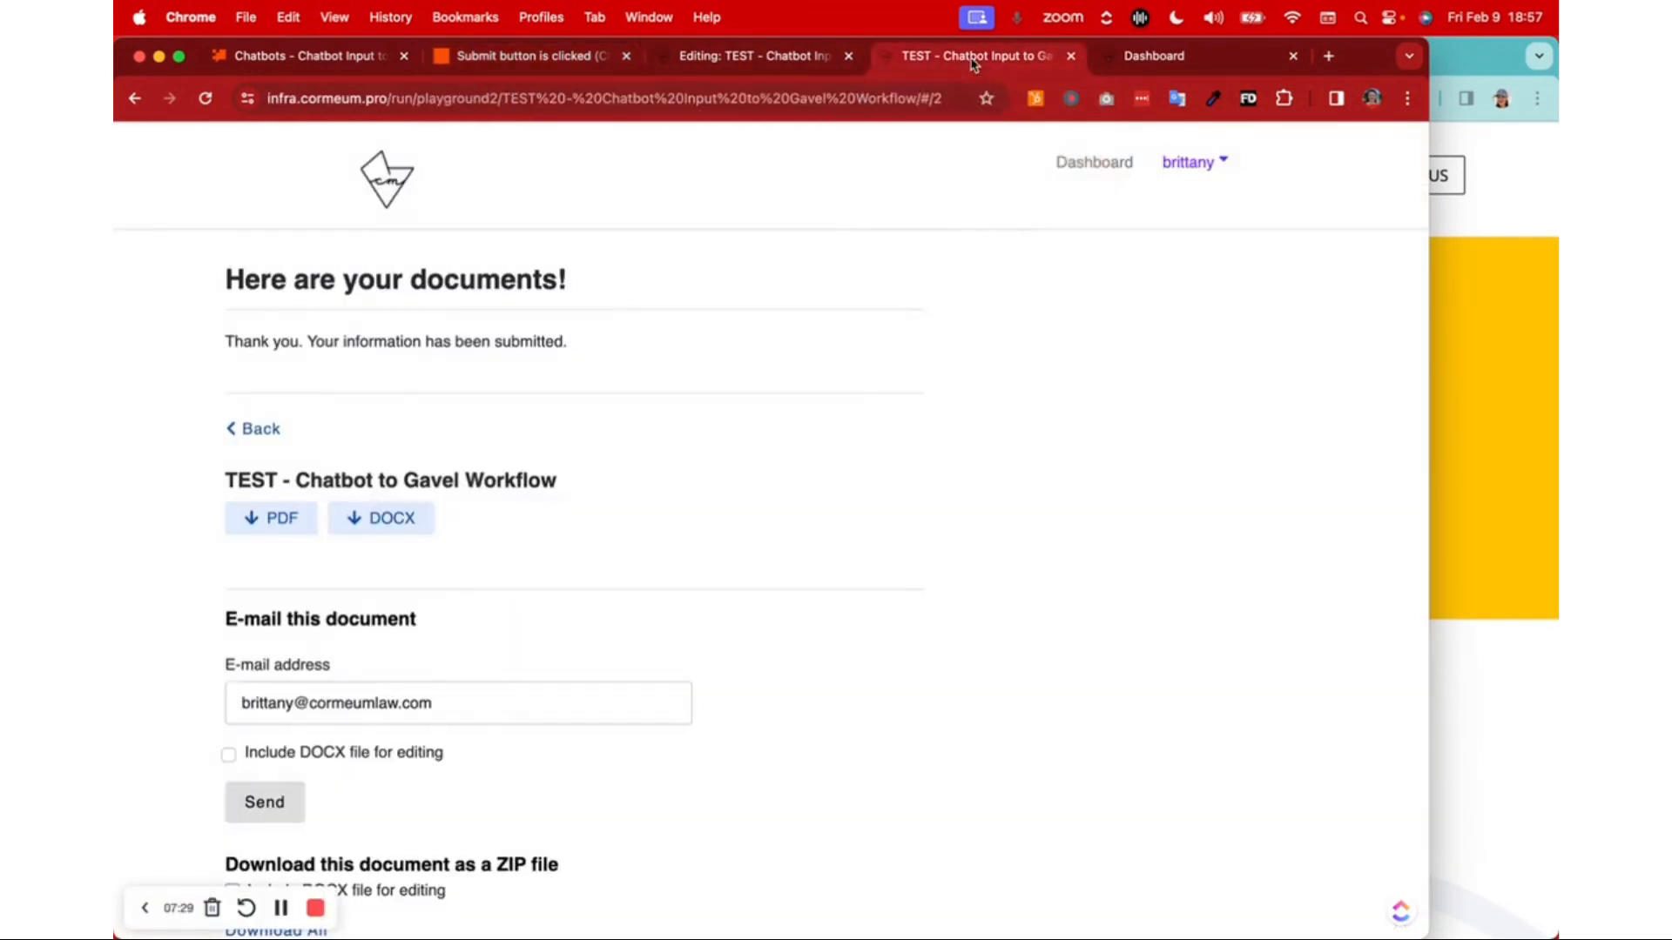
- View the TEST workflow's Contact_FullNameFirstAndLastNoMiddle question in Gavel, then return to the Cor Meum site
{"action": "left_click", "coordinate": [714, 59]}
{"action": "left_click", "coordinate": [176, 334]}
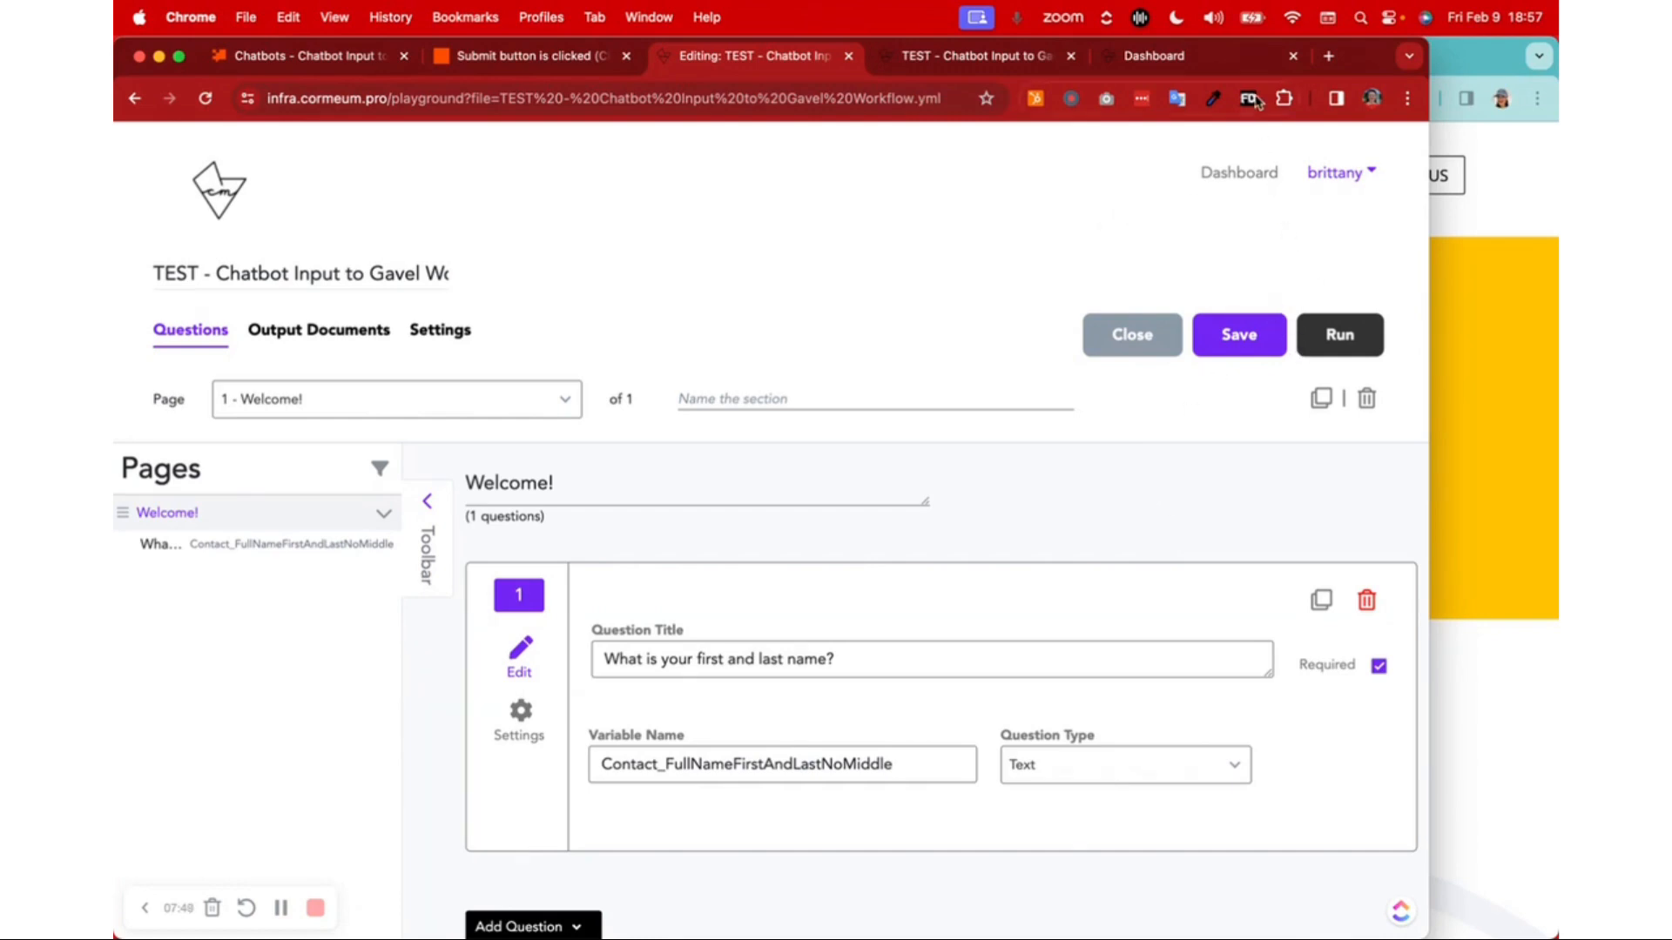
{"action": "left_click", "coordinate": [1447, 61]}
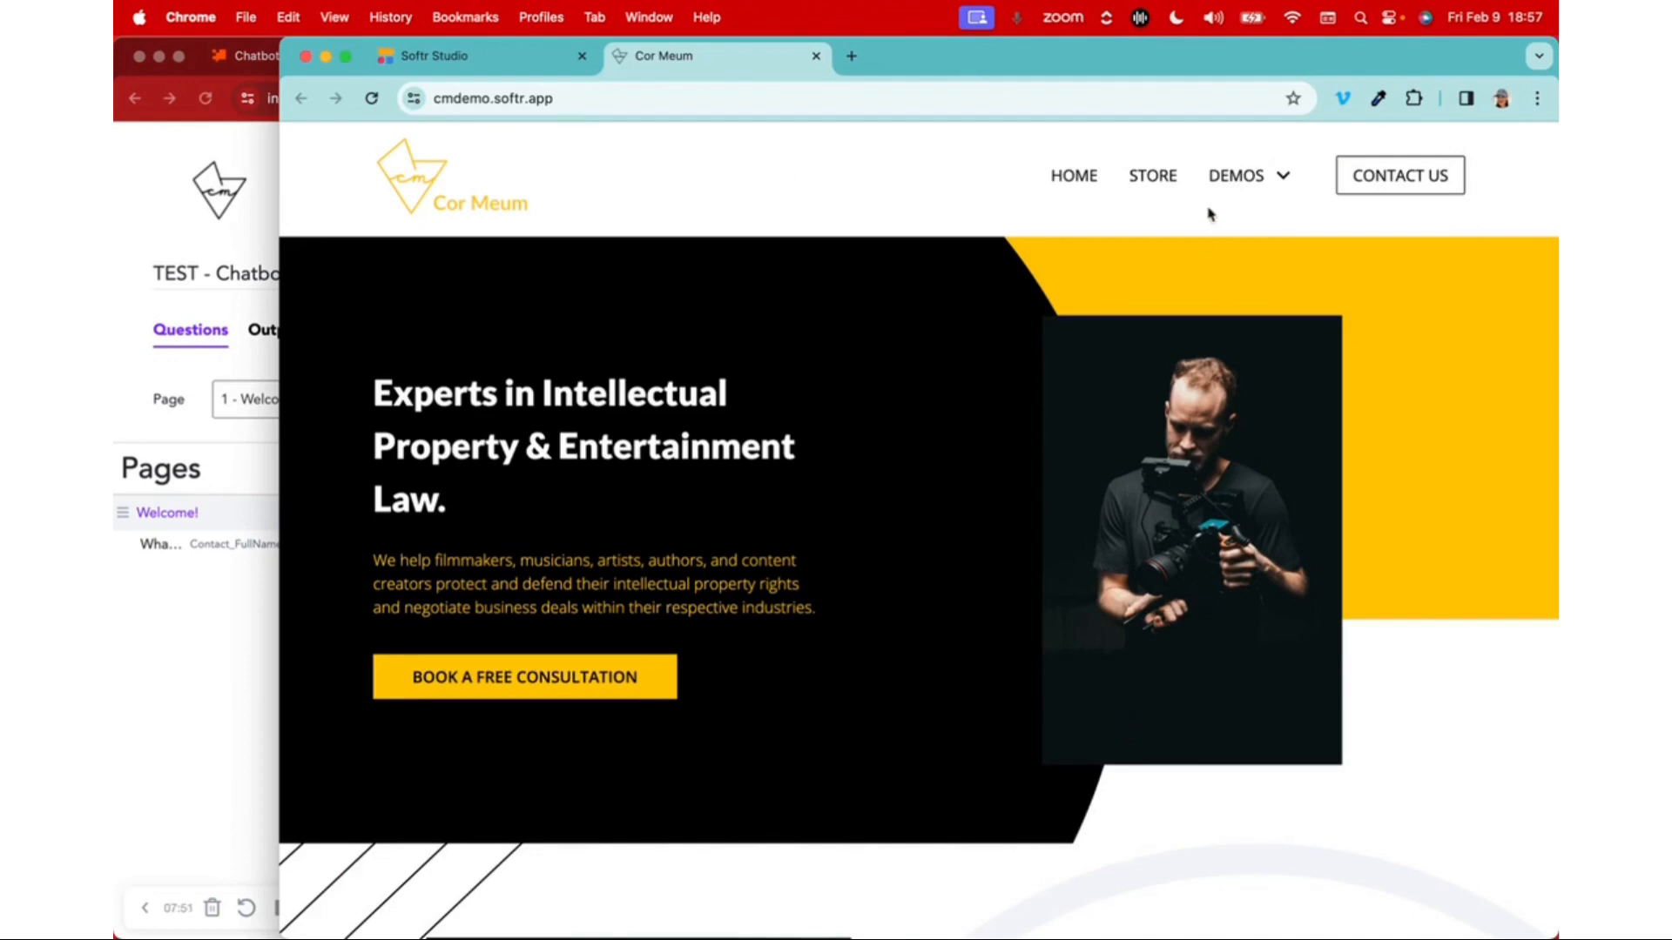
- In the Chatbot to Gavel Demo chatbot, answer with the client's full name and submit the current information
{"action": "mouse_move", "coordinate": [1235, 185]}
{"action": "left_click", "coordinate": [1281, 277]}
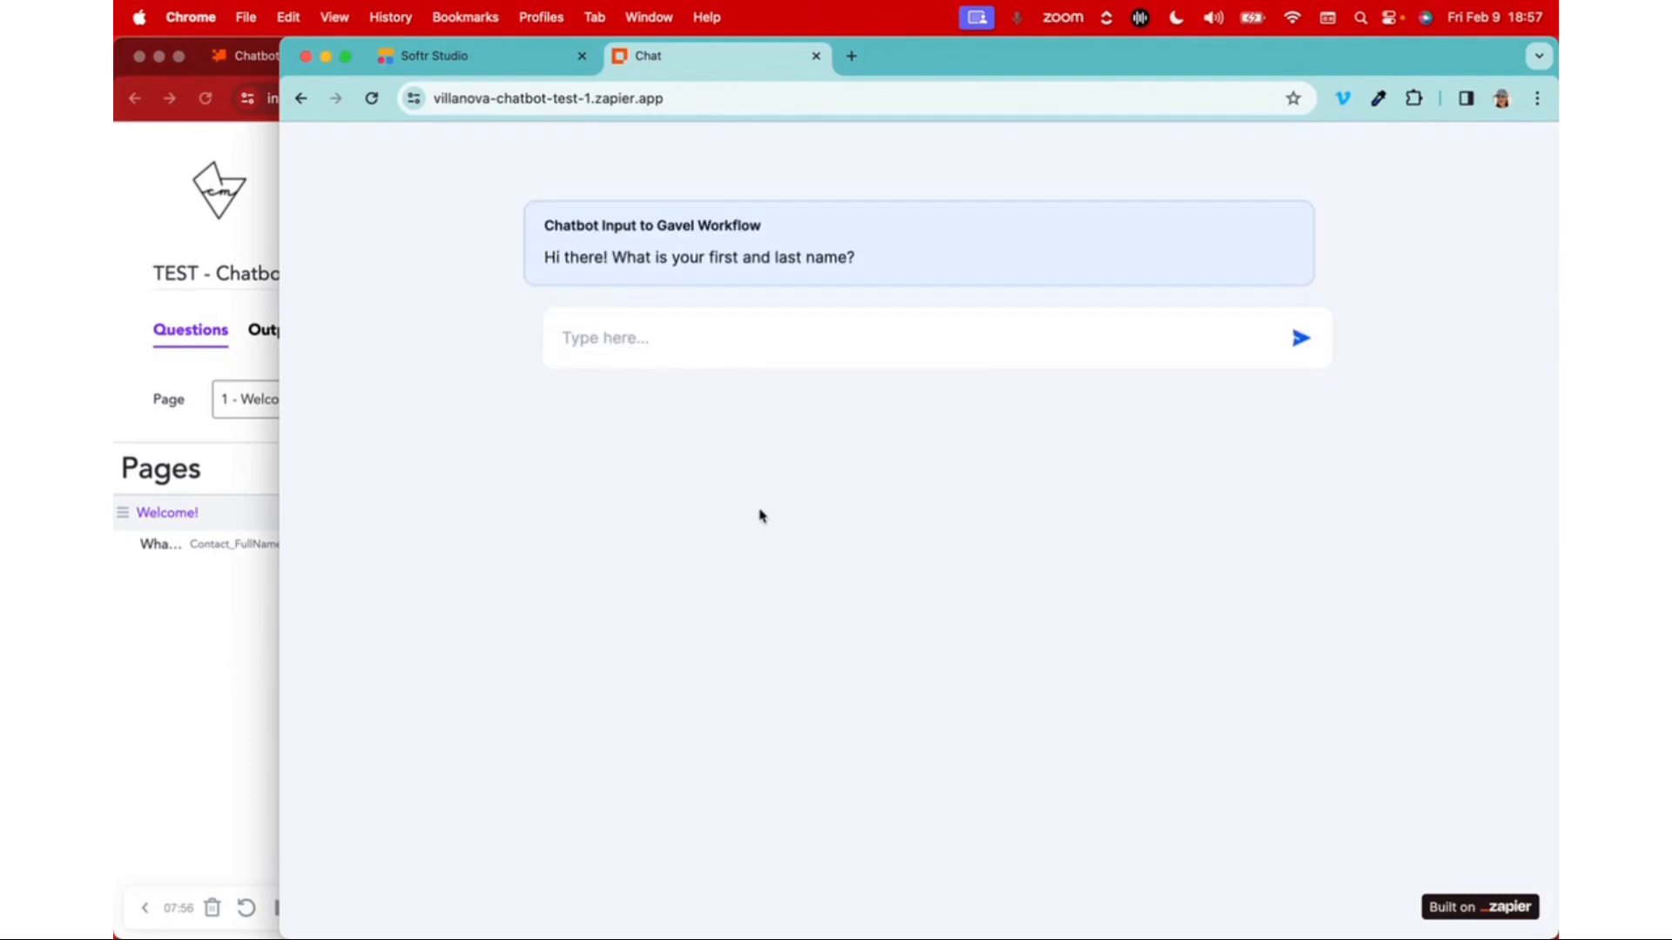
{"action": "left_click", "coordinate": [720, 347]}
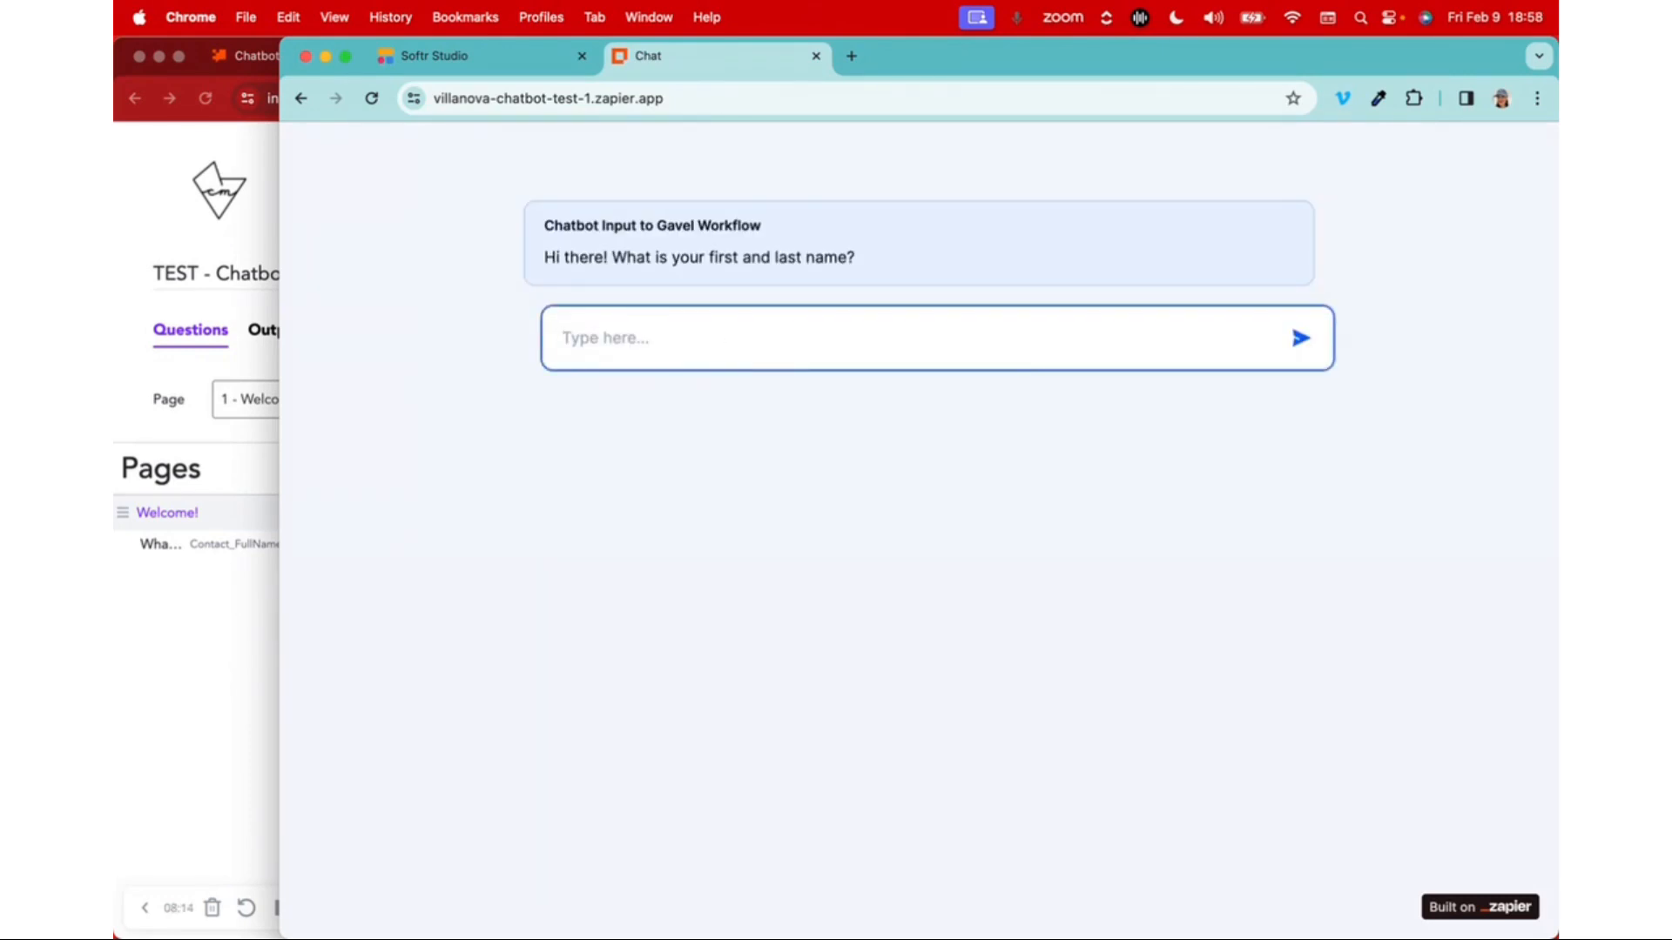
{"action": "type", "text": "Beatrice Day"}
{"action": "key", "text": "Return"}
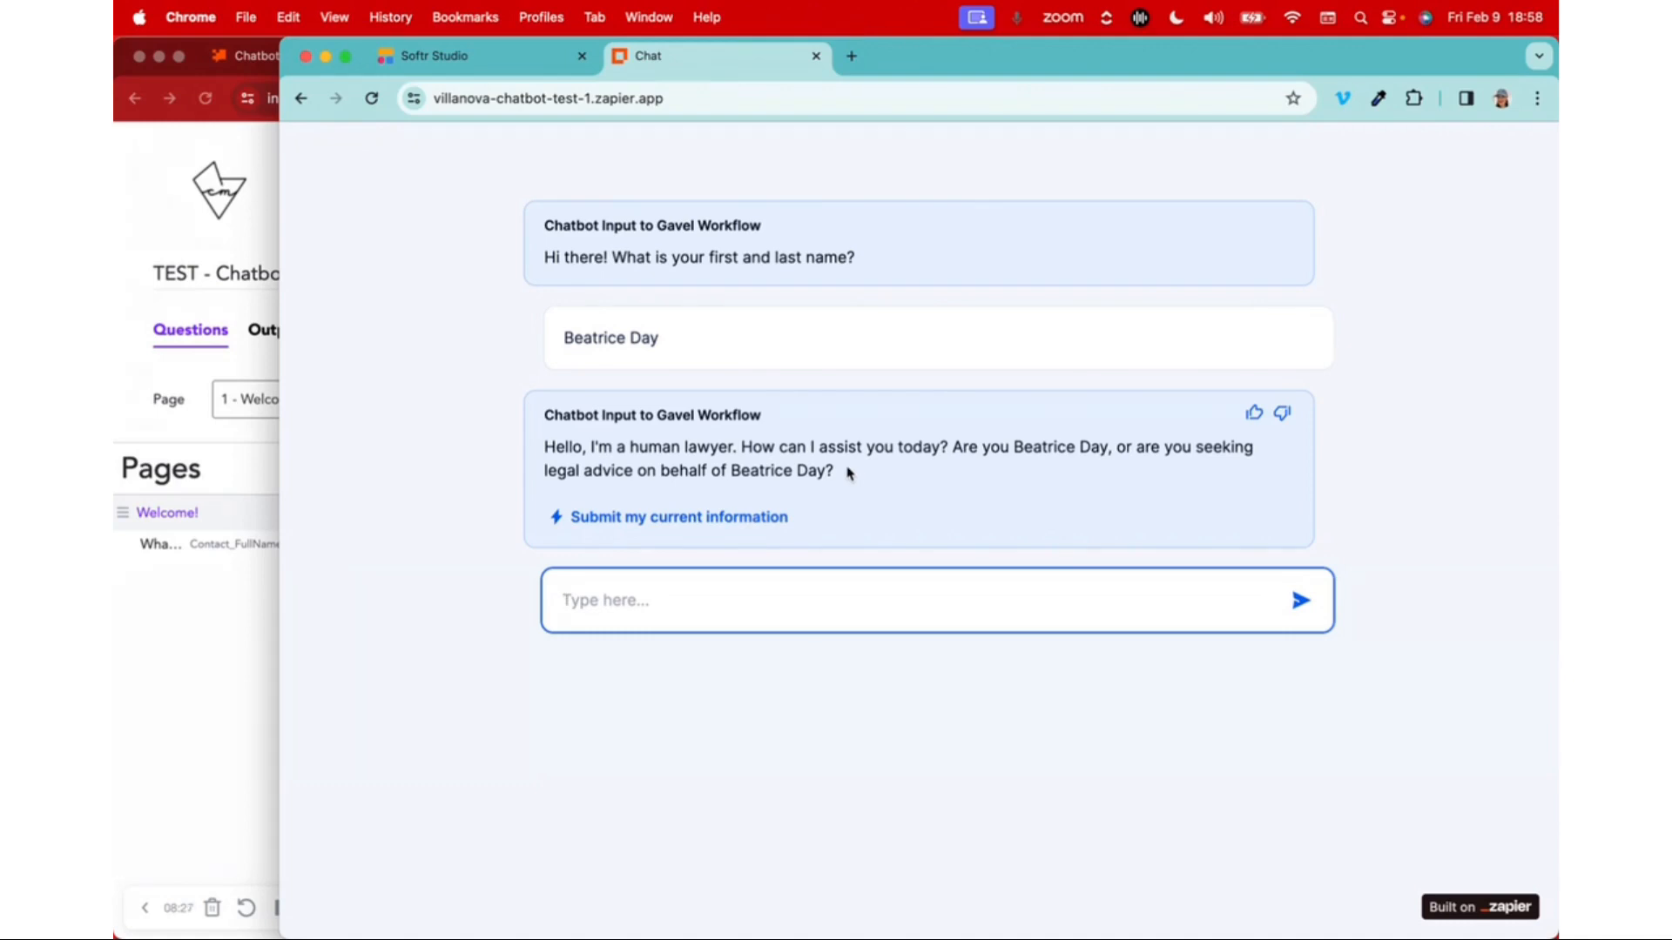
{"action": "left_click", "coordinate": [654, 519]}
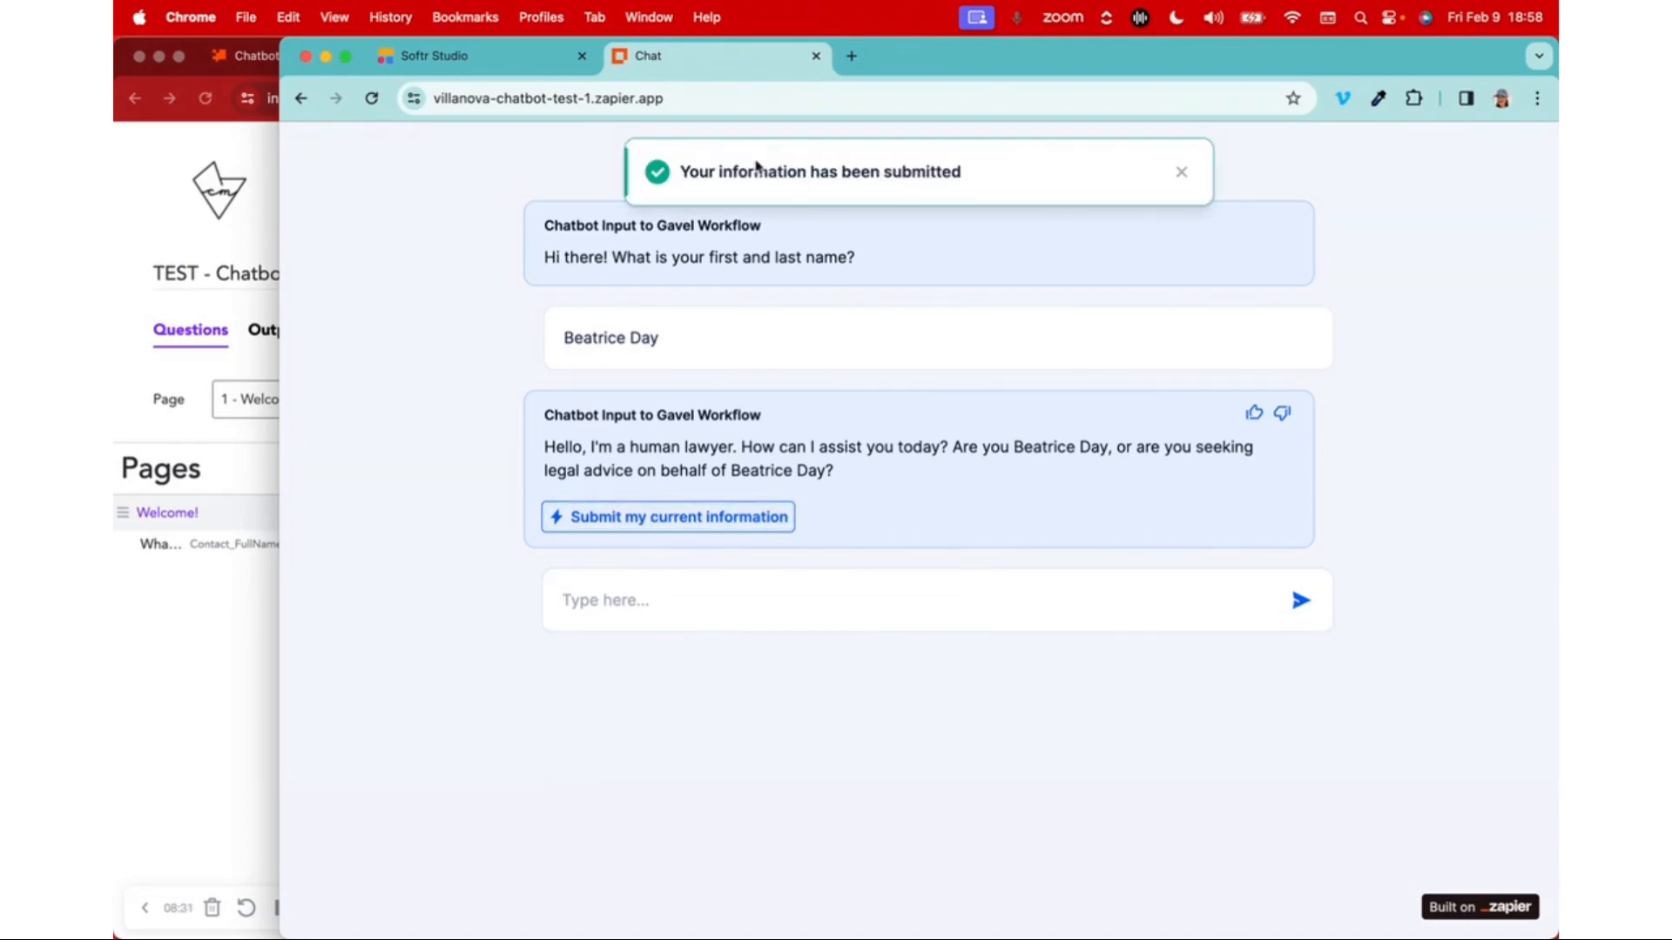
{"action": "left_click", "coordinate": [242, 655]}
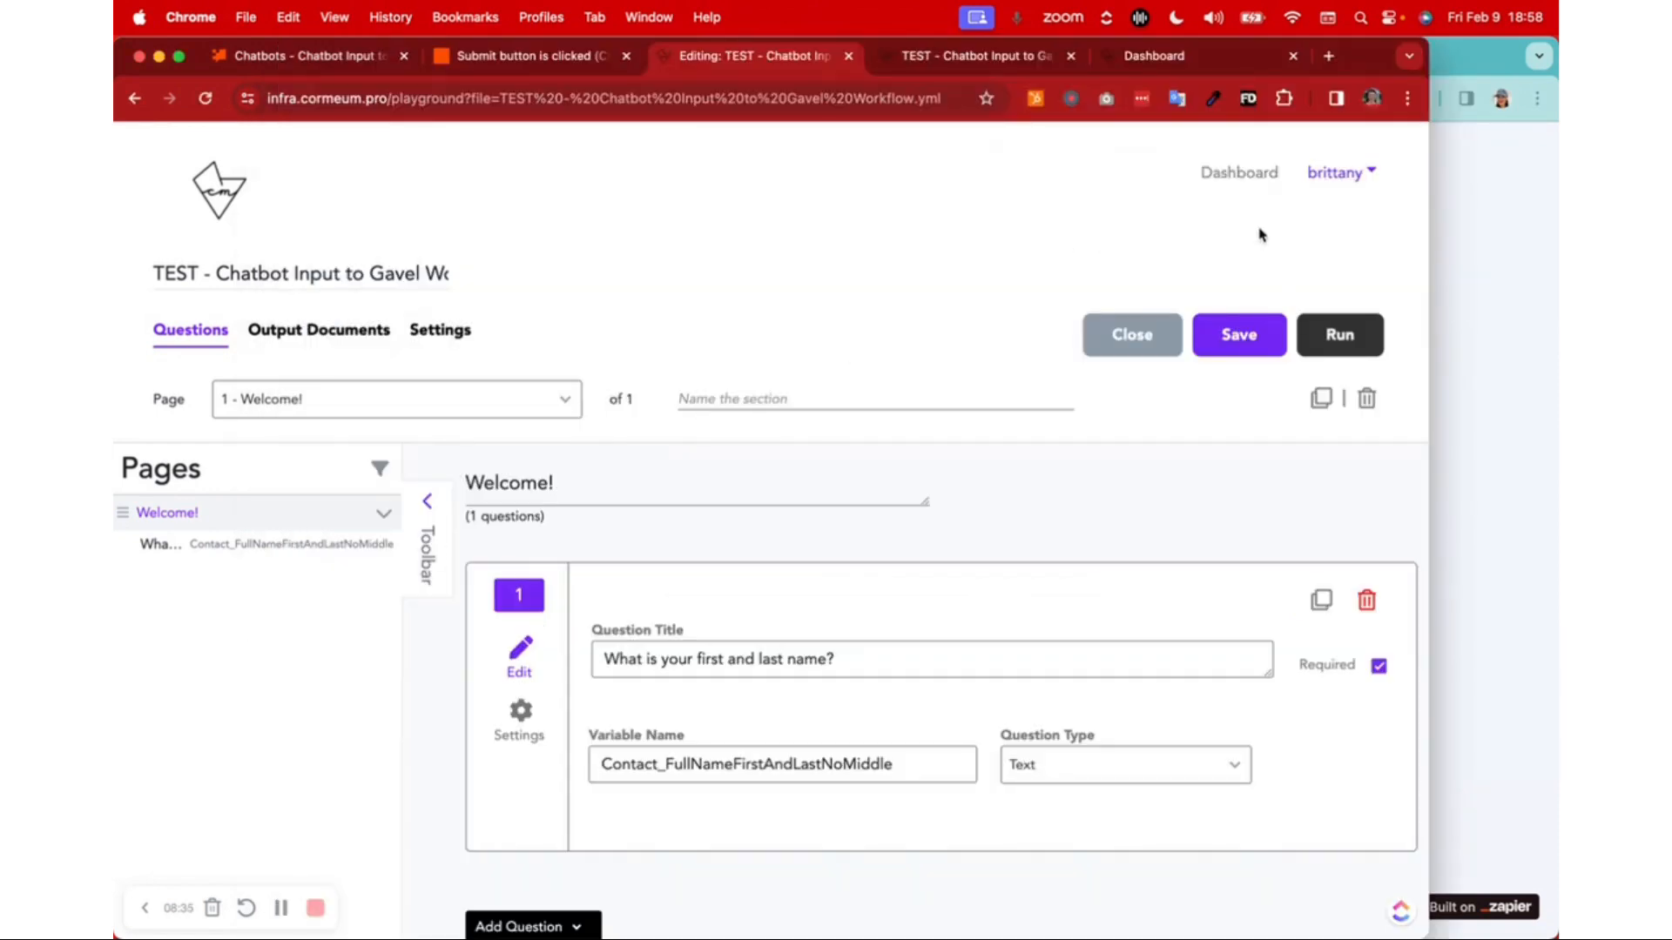
- Show Data Manager records for TEST - Chatbot Input to Gavel Workflow, reloaded to include the new submission
{"action": "left_click", "coordinate": [1153, 56]}
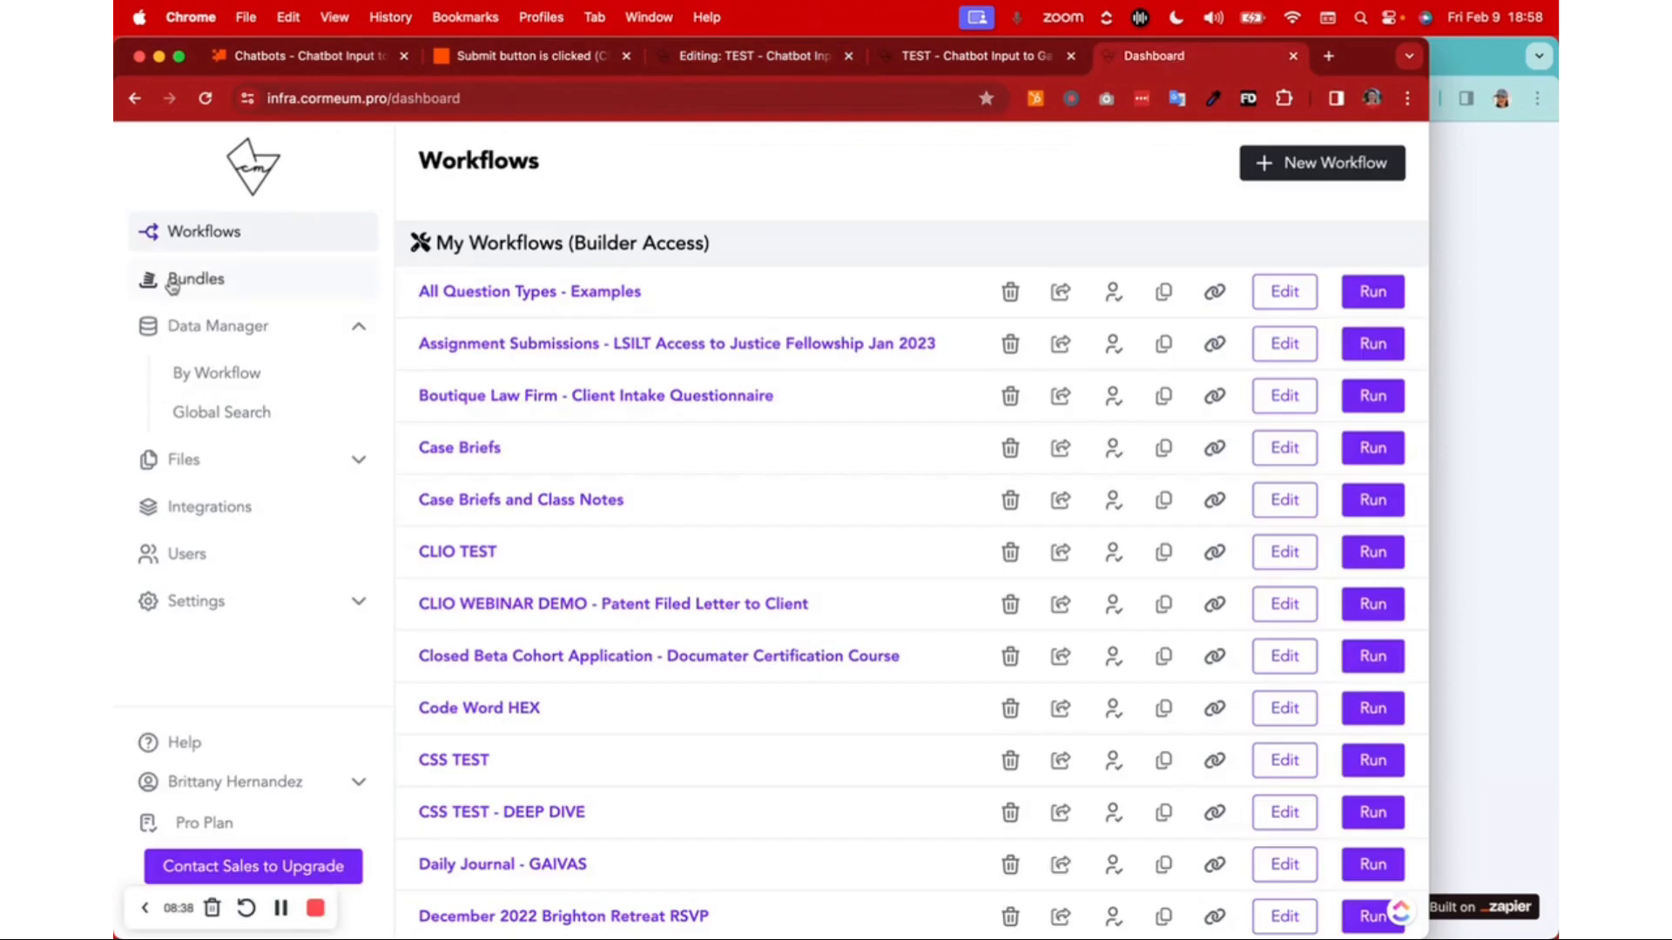
{"action": "left_click", "coordinate": [231, 373]}
{"action": "left_click", "coordinate": [634, 162]}
{"action": "left_click", "coordinate": [694, 218]}
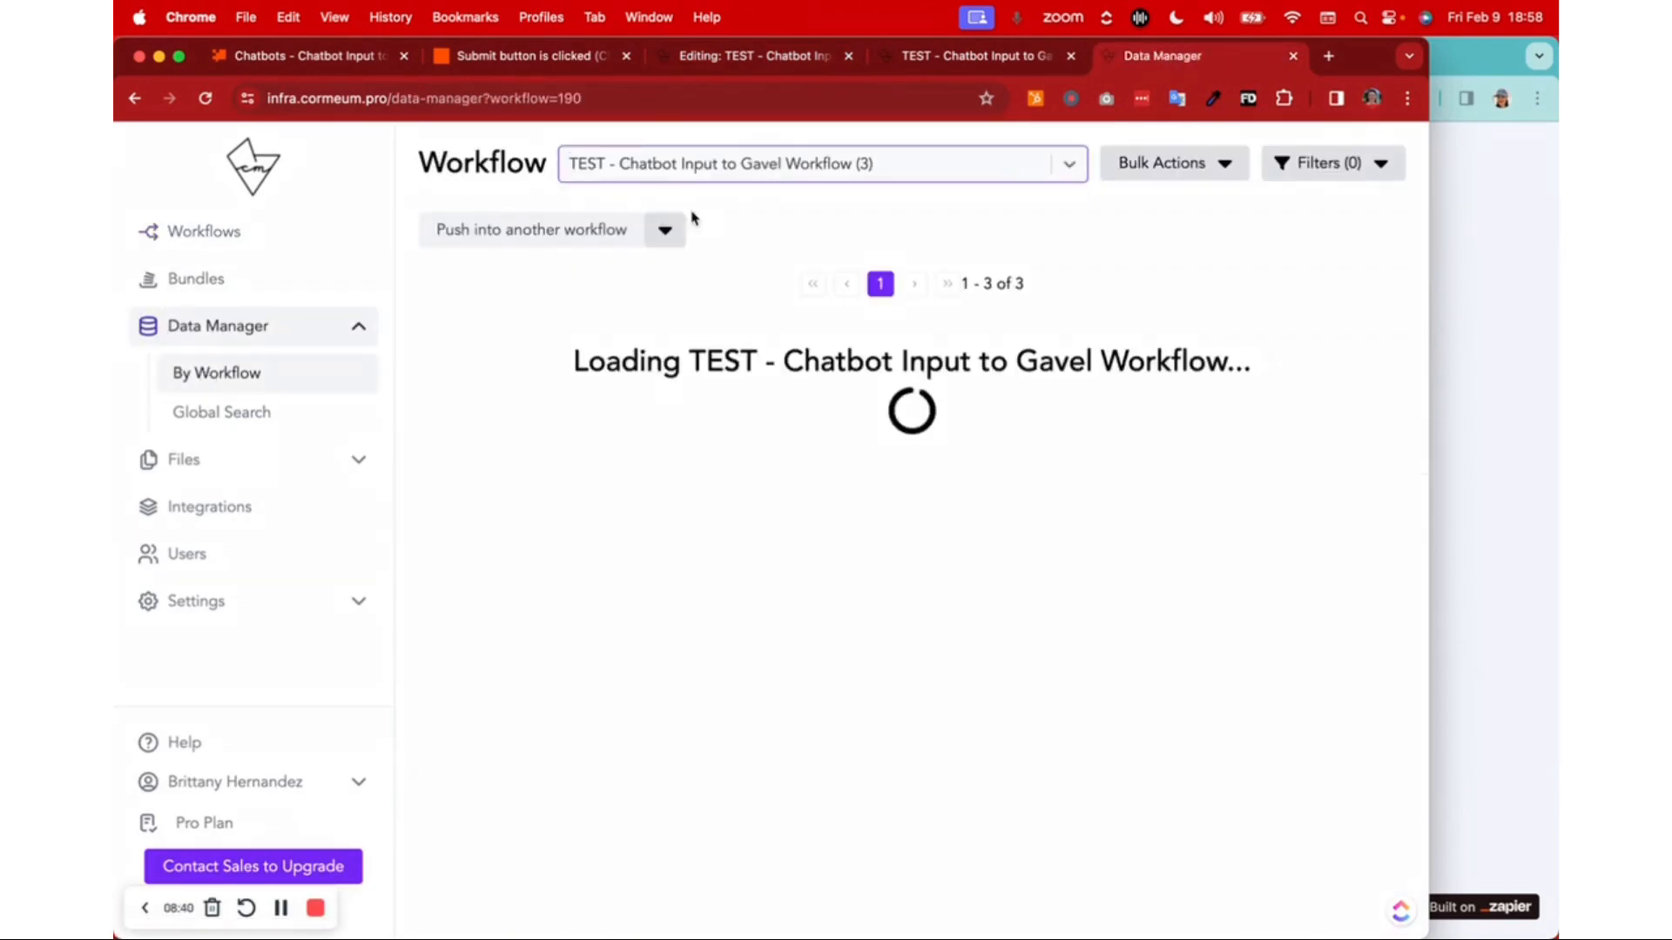
{"action": "left_click", "coordinate": [206, 98]}
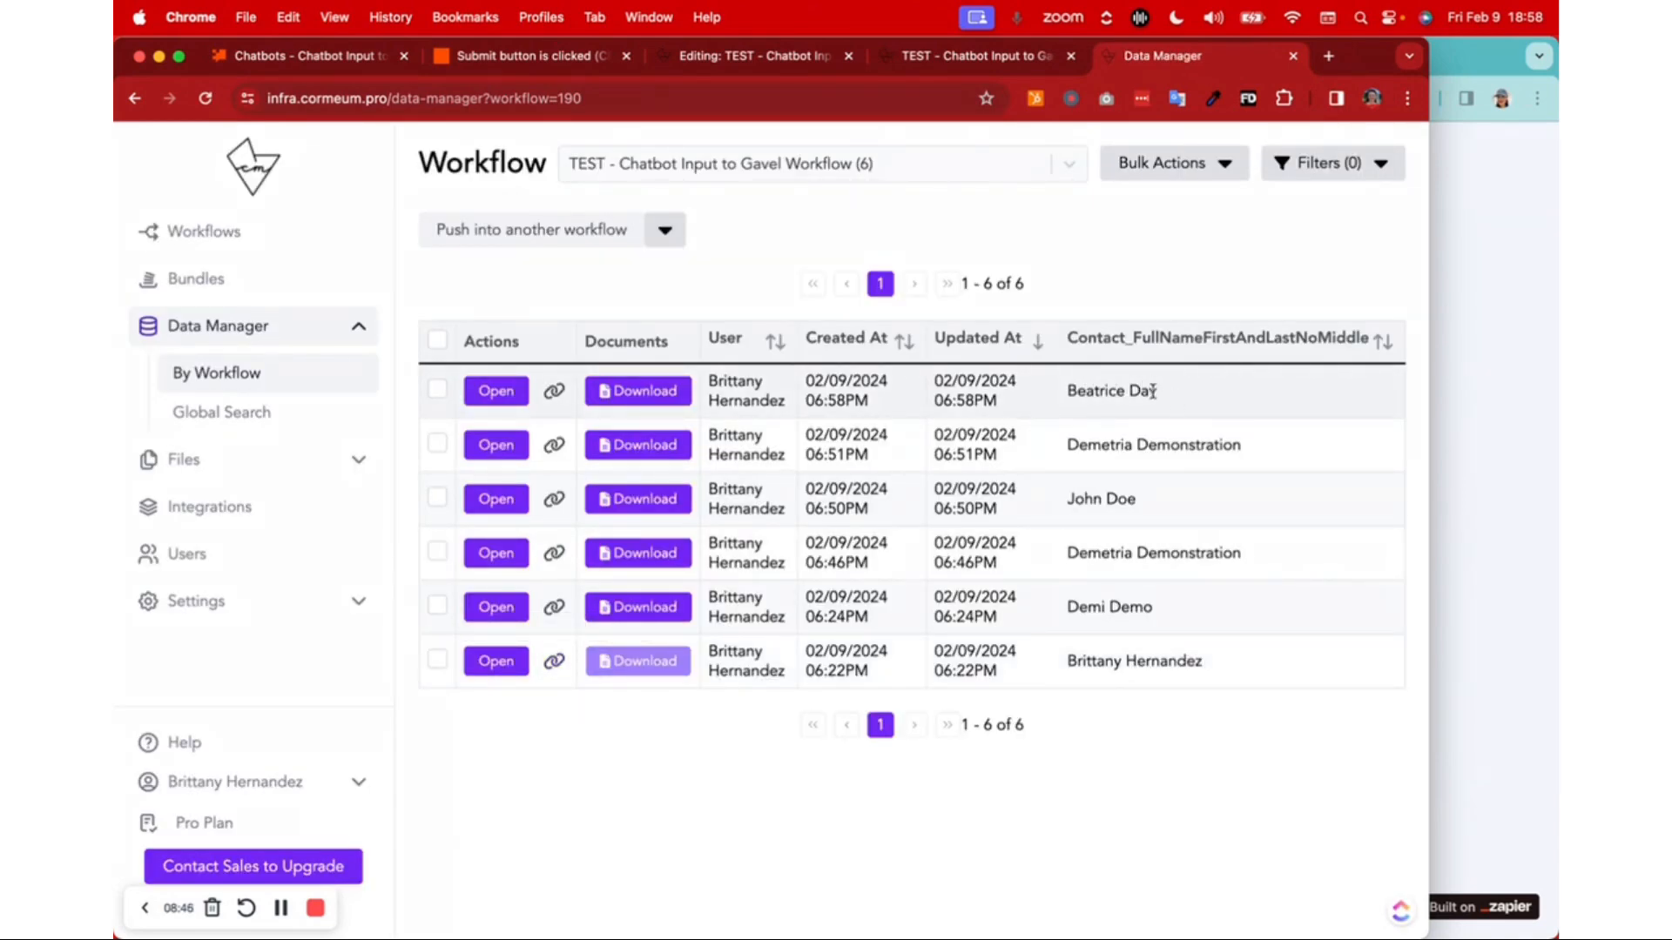
- Check the newest record's generated PDF, then switch Chrome to the Demo profile's mailbox
{"action": "left_click", "coordinate": [496, 391]}
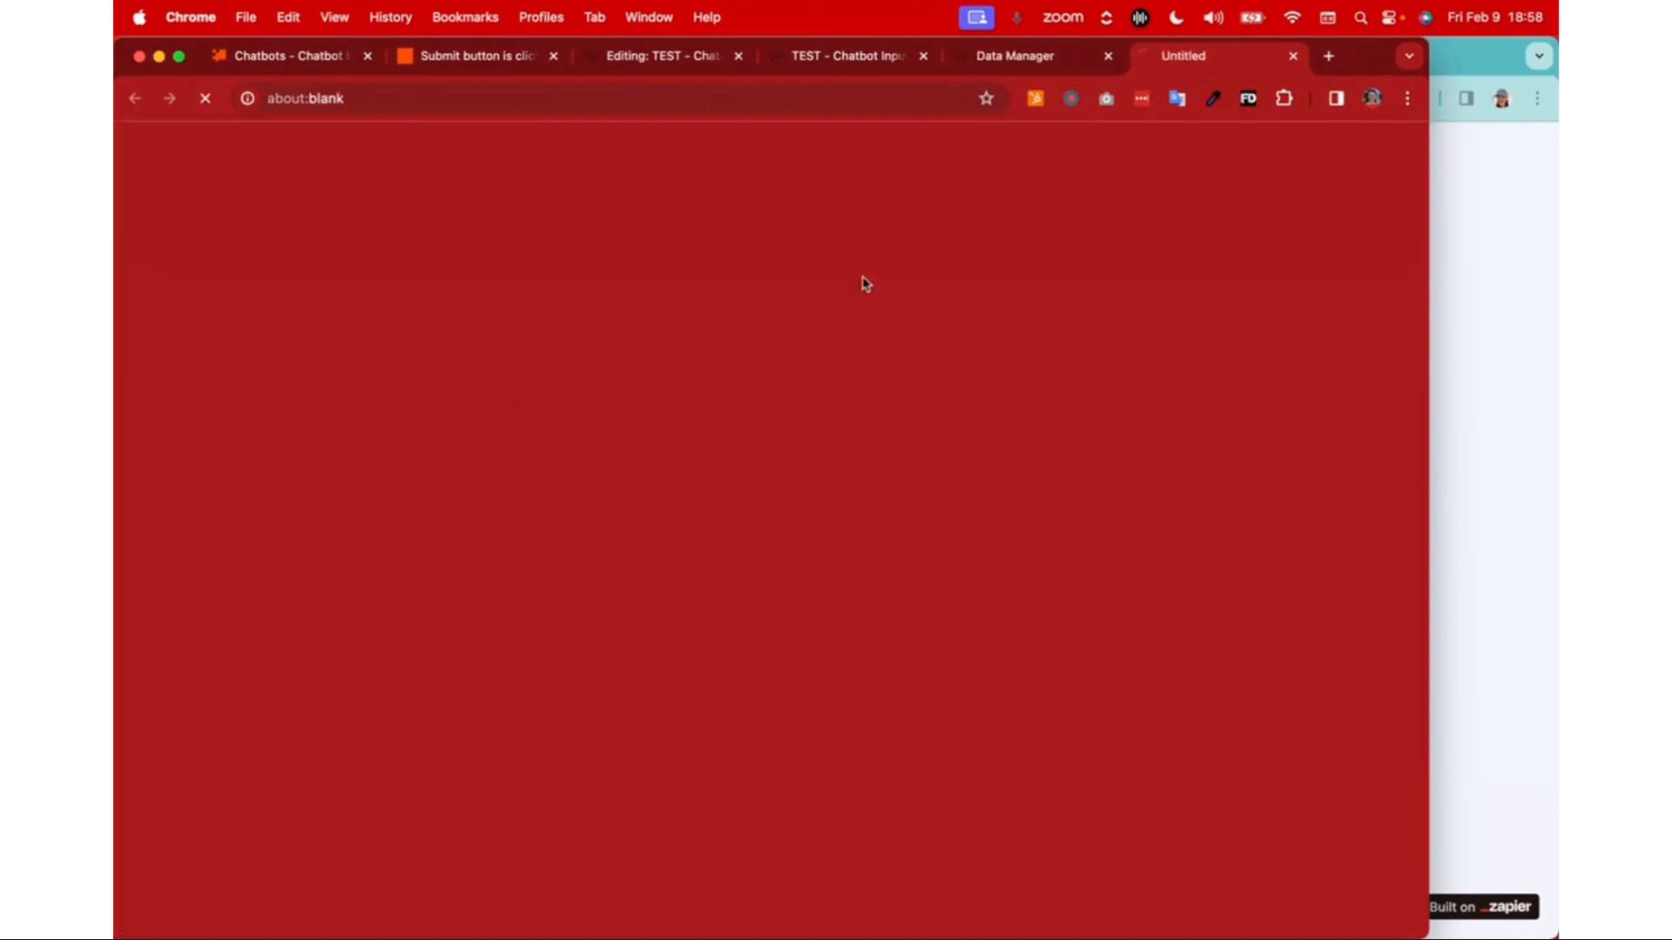
{"action": "left_click", "coordinate": [243, 519]}
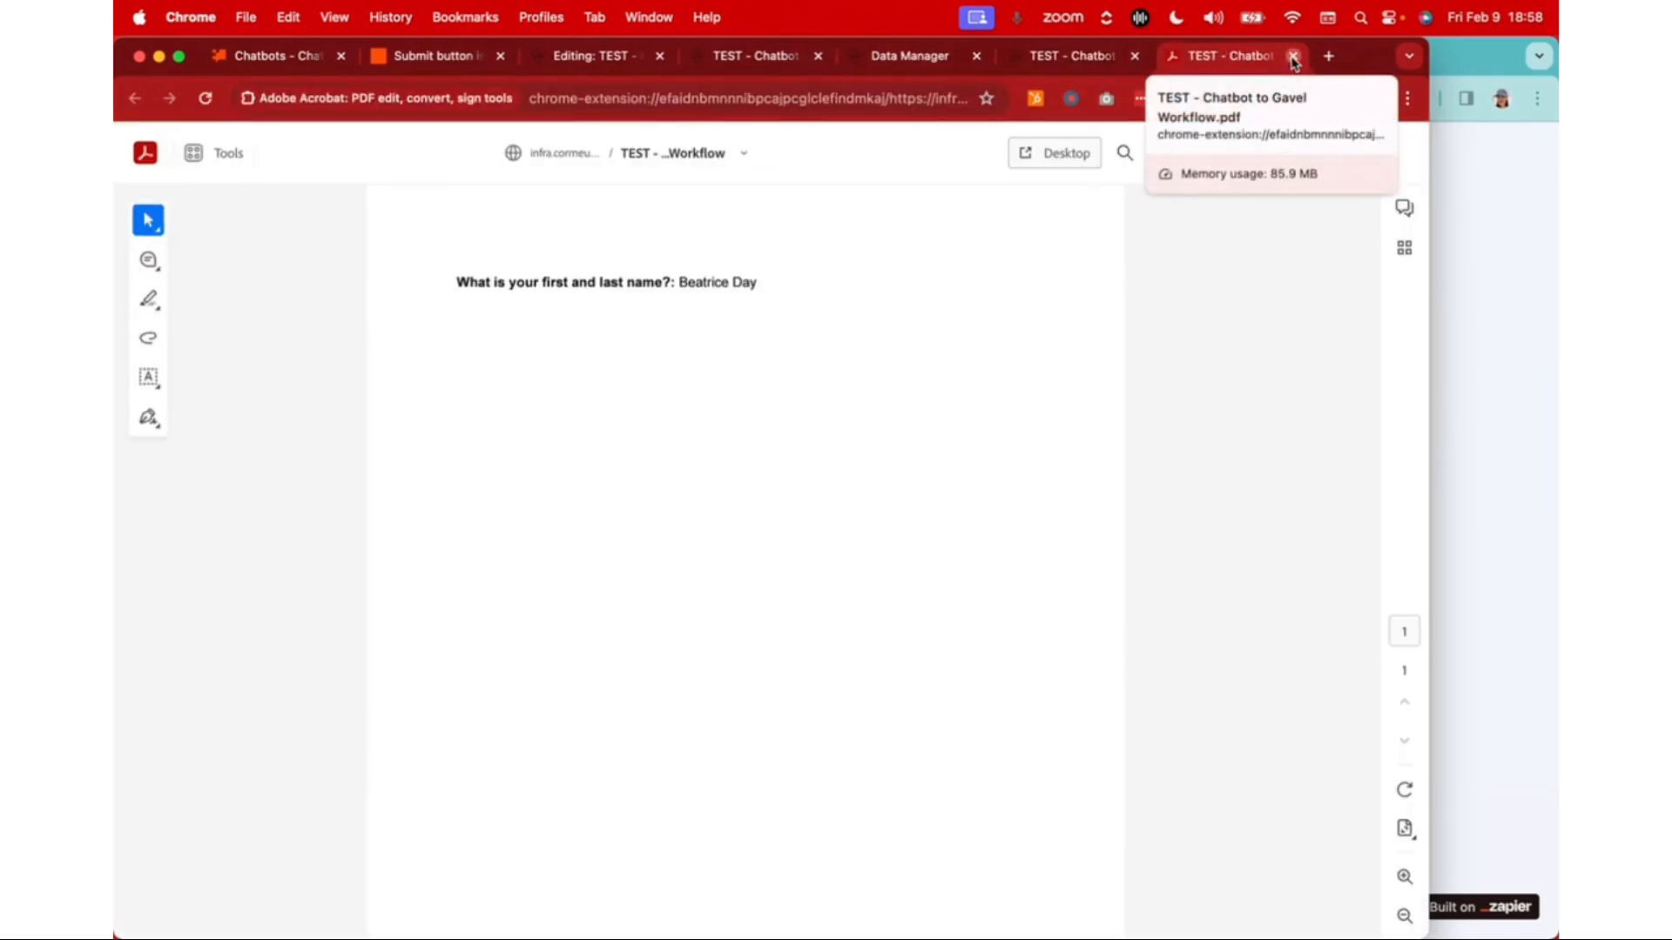
{"action": "left_click", "coordinate": [1293, 56]}
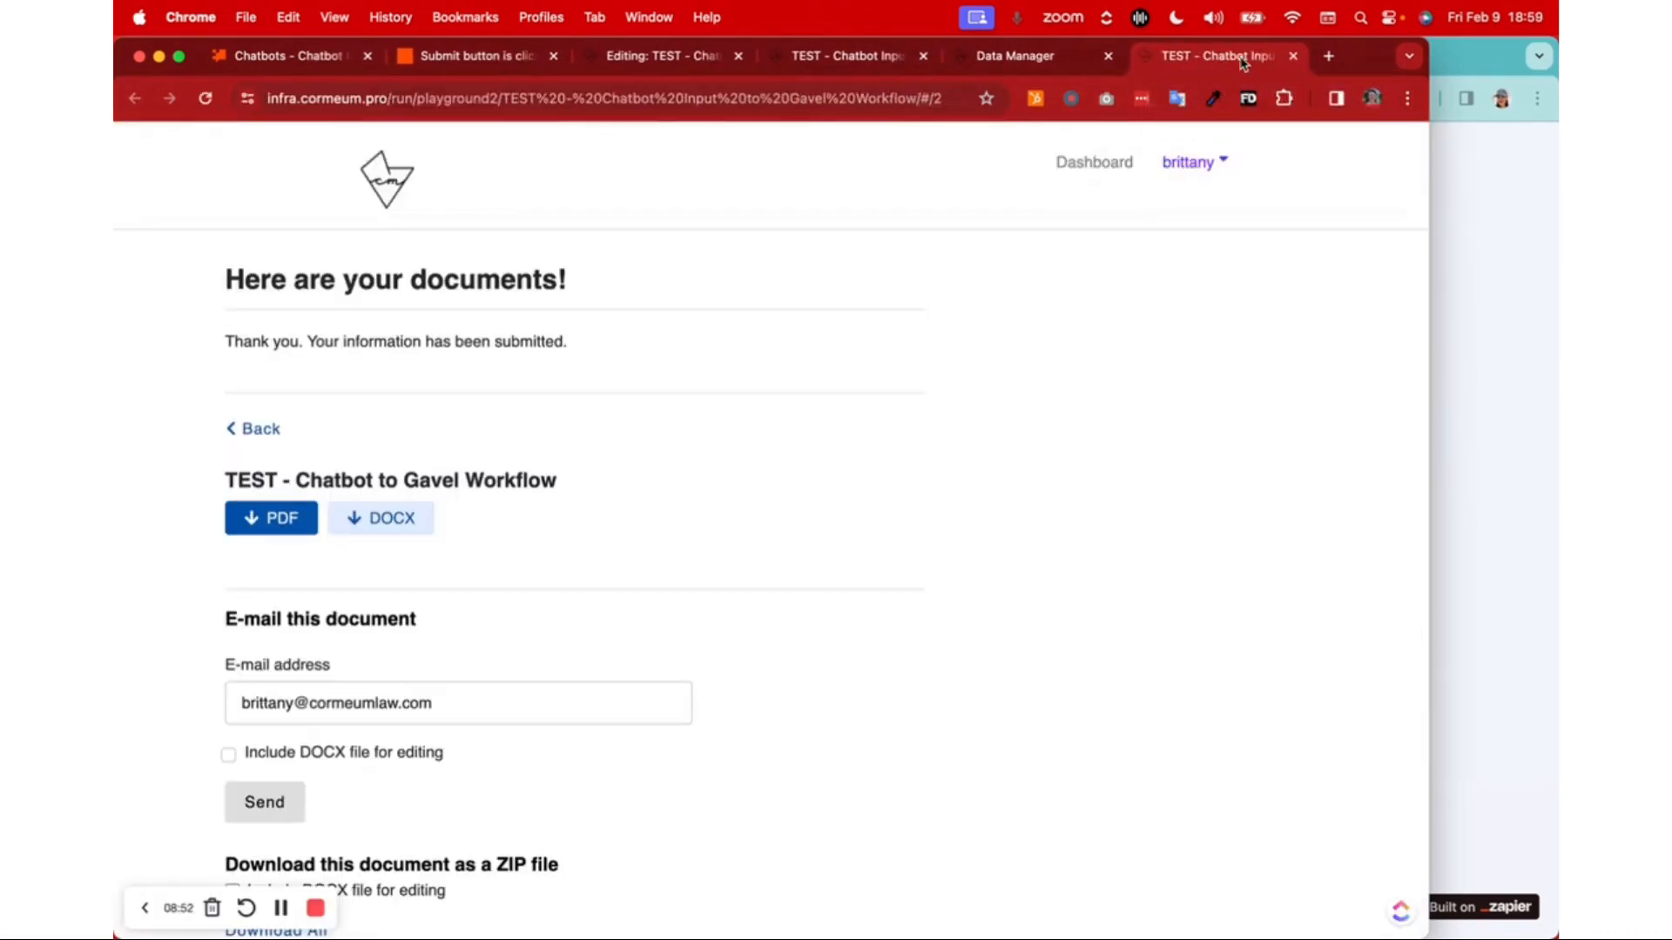
{"action": "left_click", "coordinate": [1070, 63]}
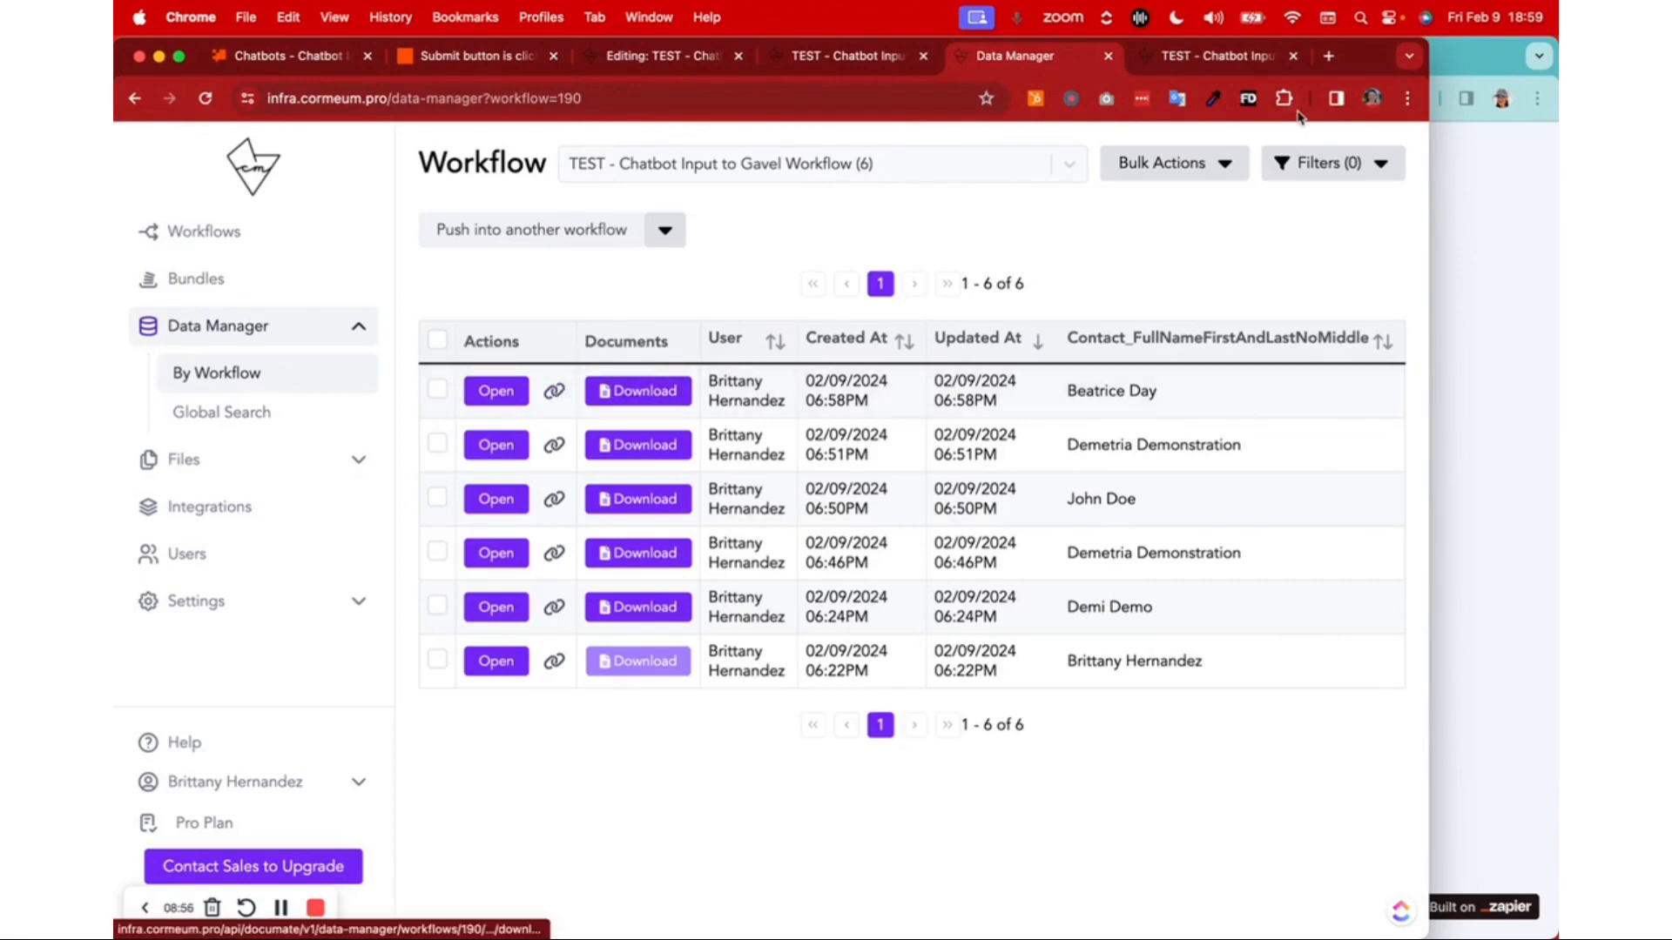
{"action": "left_click", "coordinate": [1371, 97]}
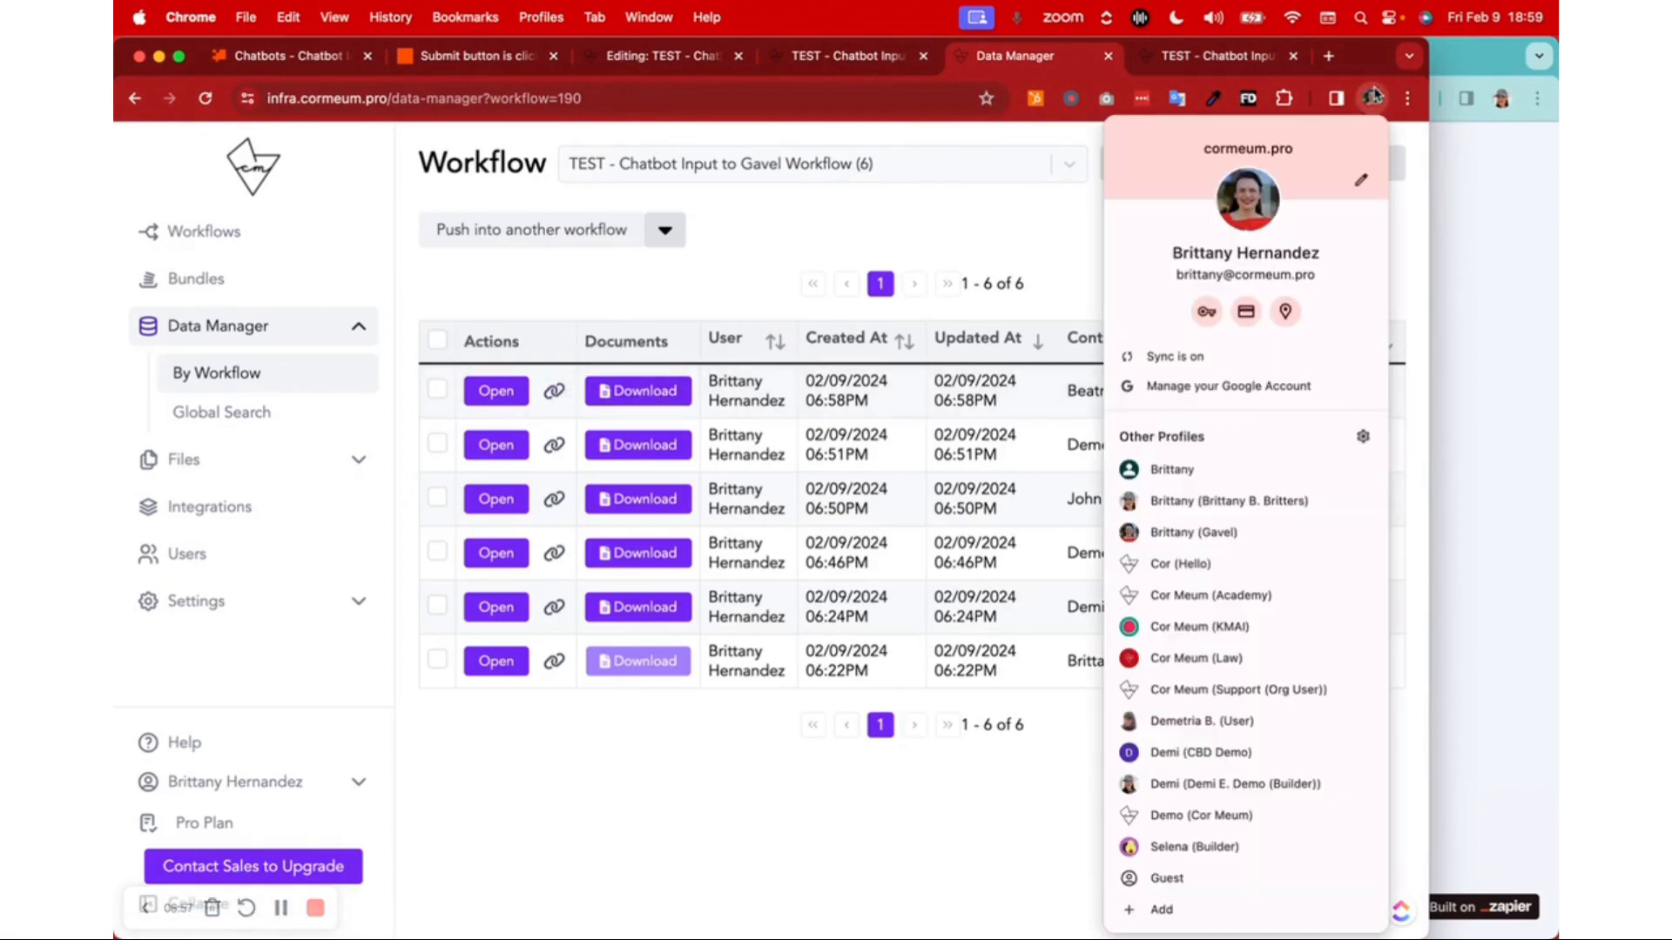
{"action": "left_click", "coordinate": [1202, 815]}
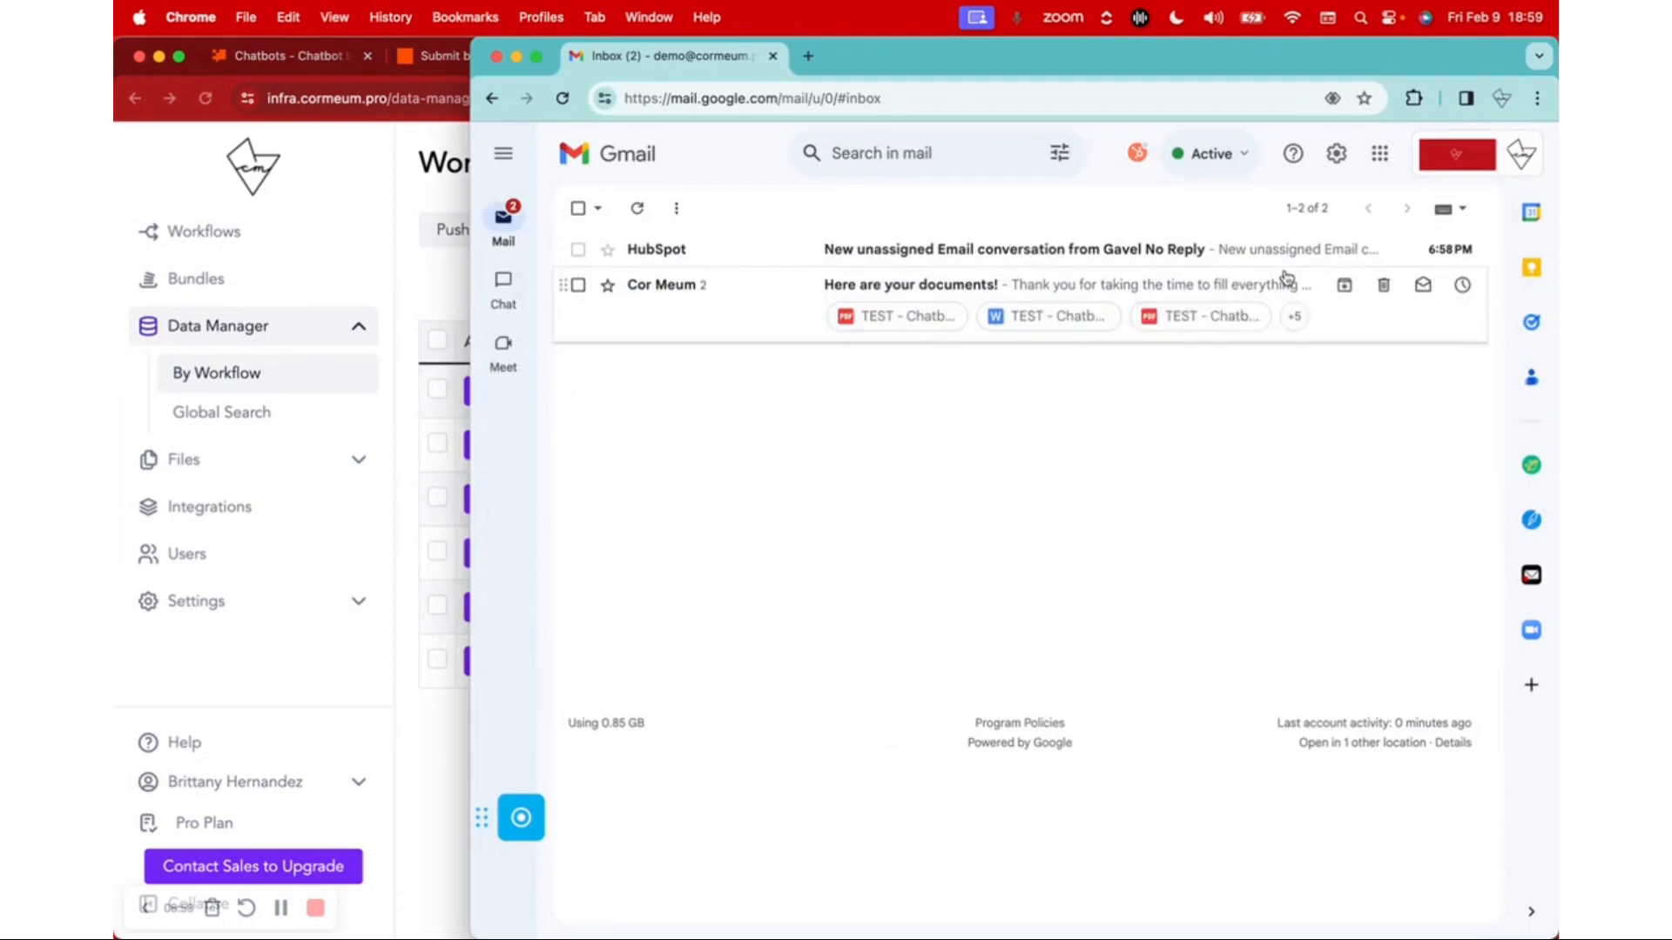
- Preview the PDF attached to the 'Here are your documents!' email
{"action": "left_click", "coordinate": [806, 313]}
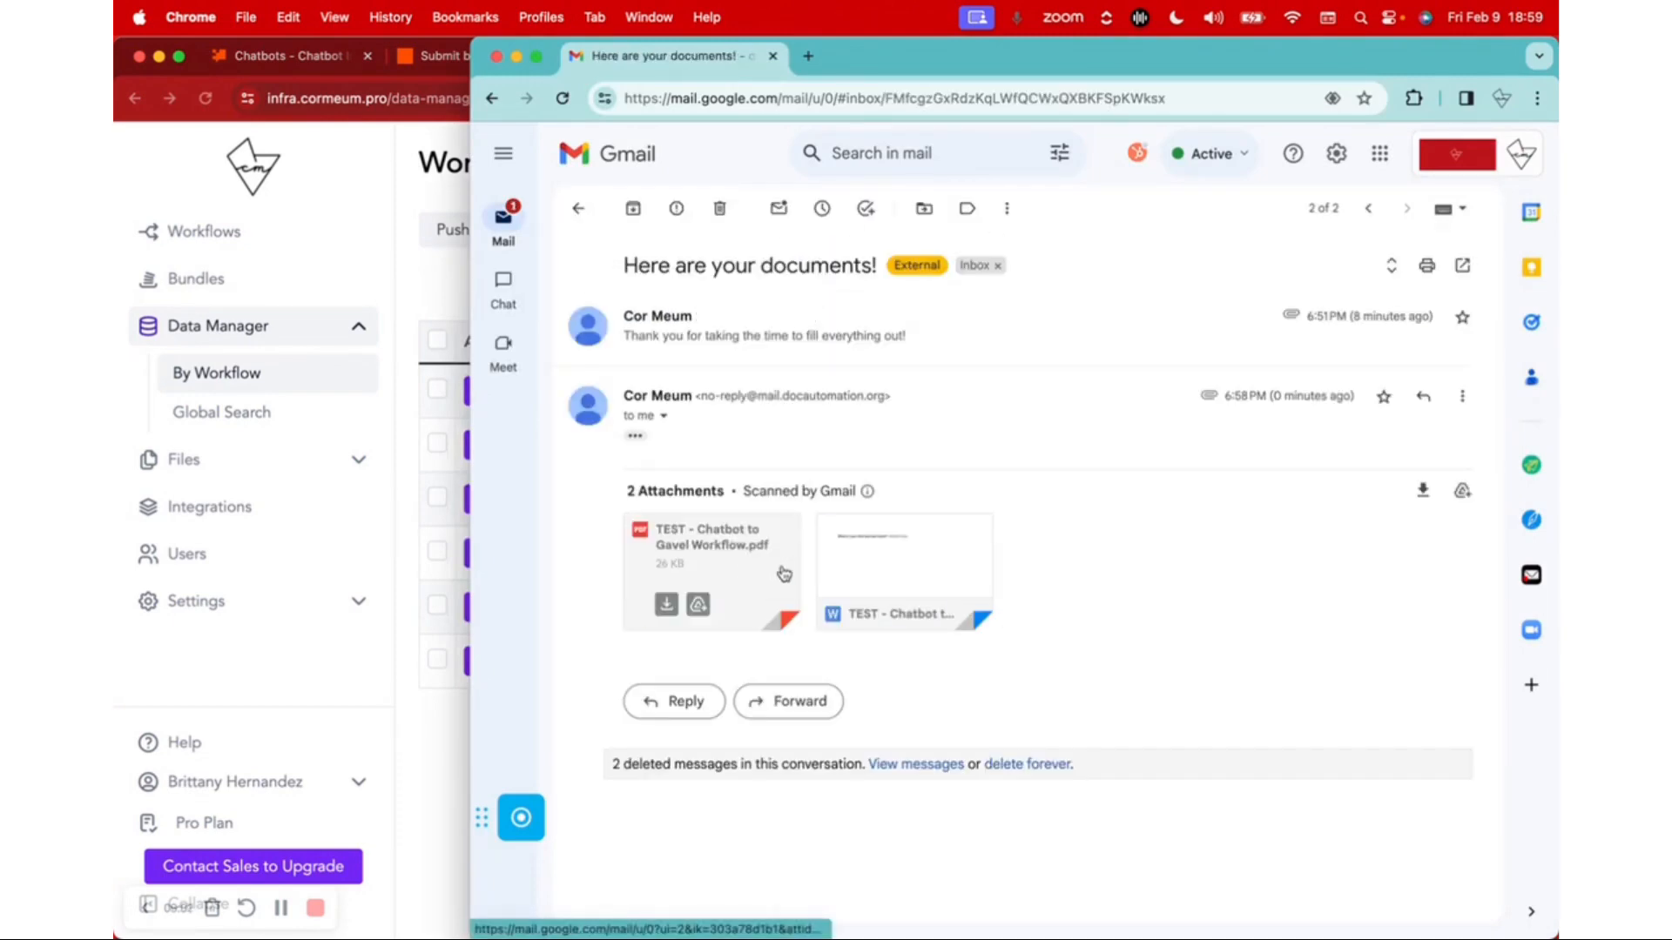
{"action": "left_click", "coordinate": [742, 557]}
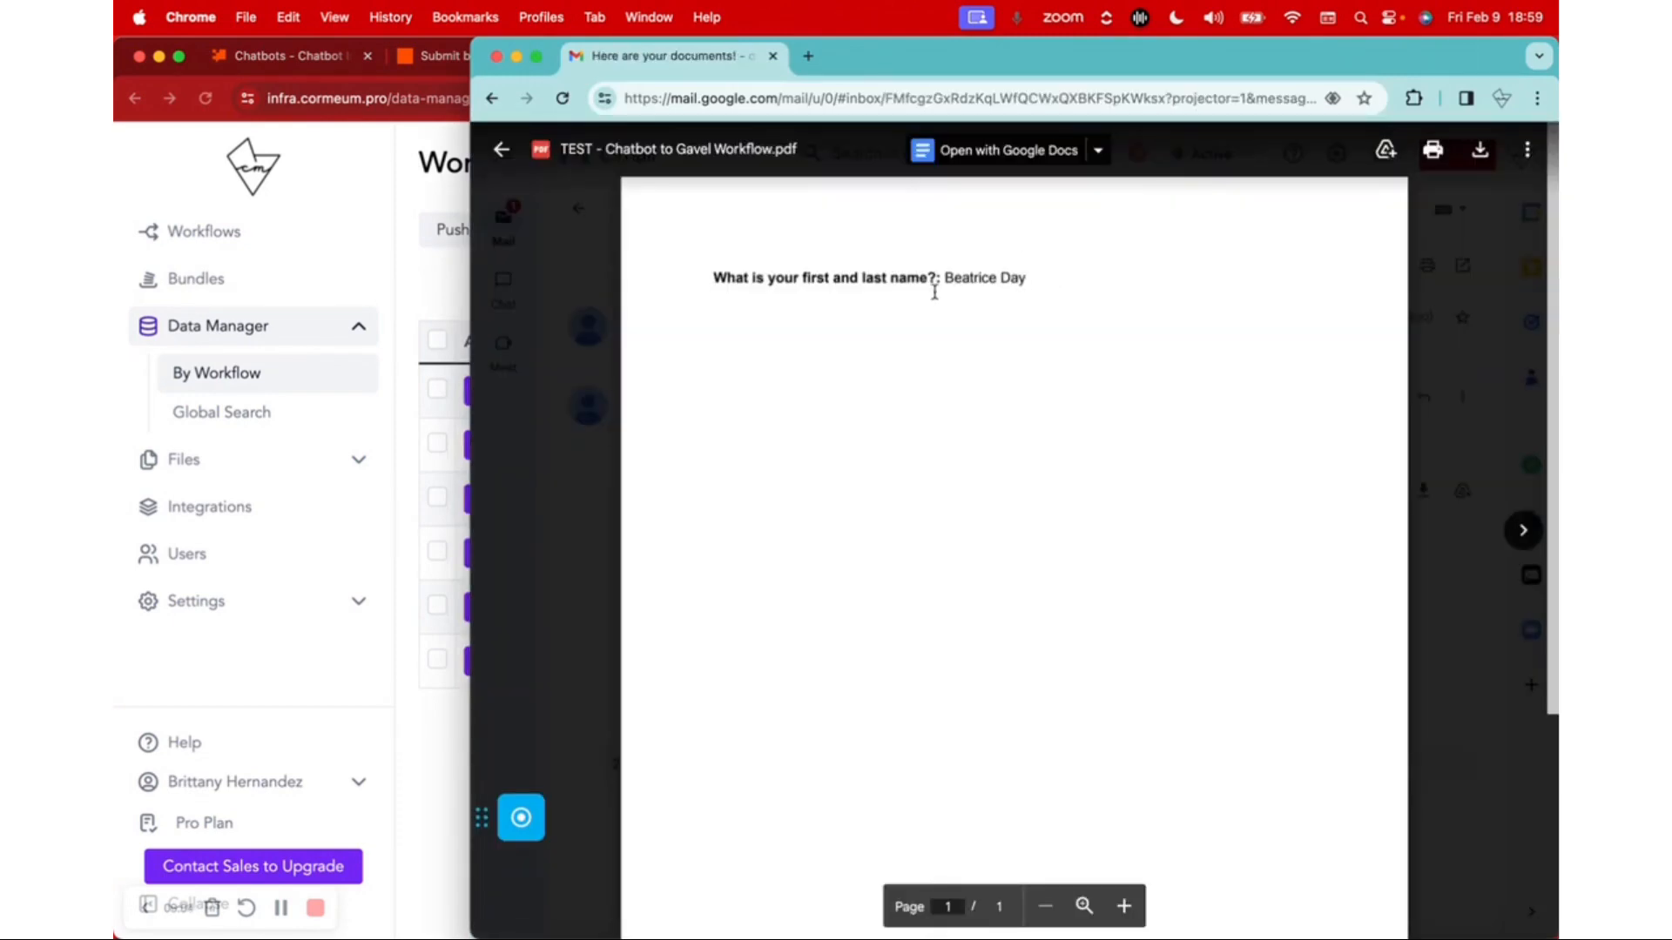
{"action": "left_click", "coordinate": [617, 366]}
- Delete the HubSpot notification email and return to Gavel's records list
{"action": "left_click", "coordinate": [579, 209]}
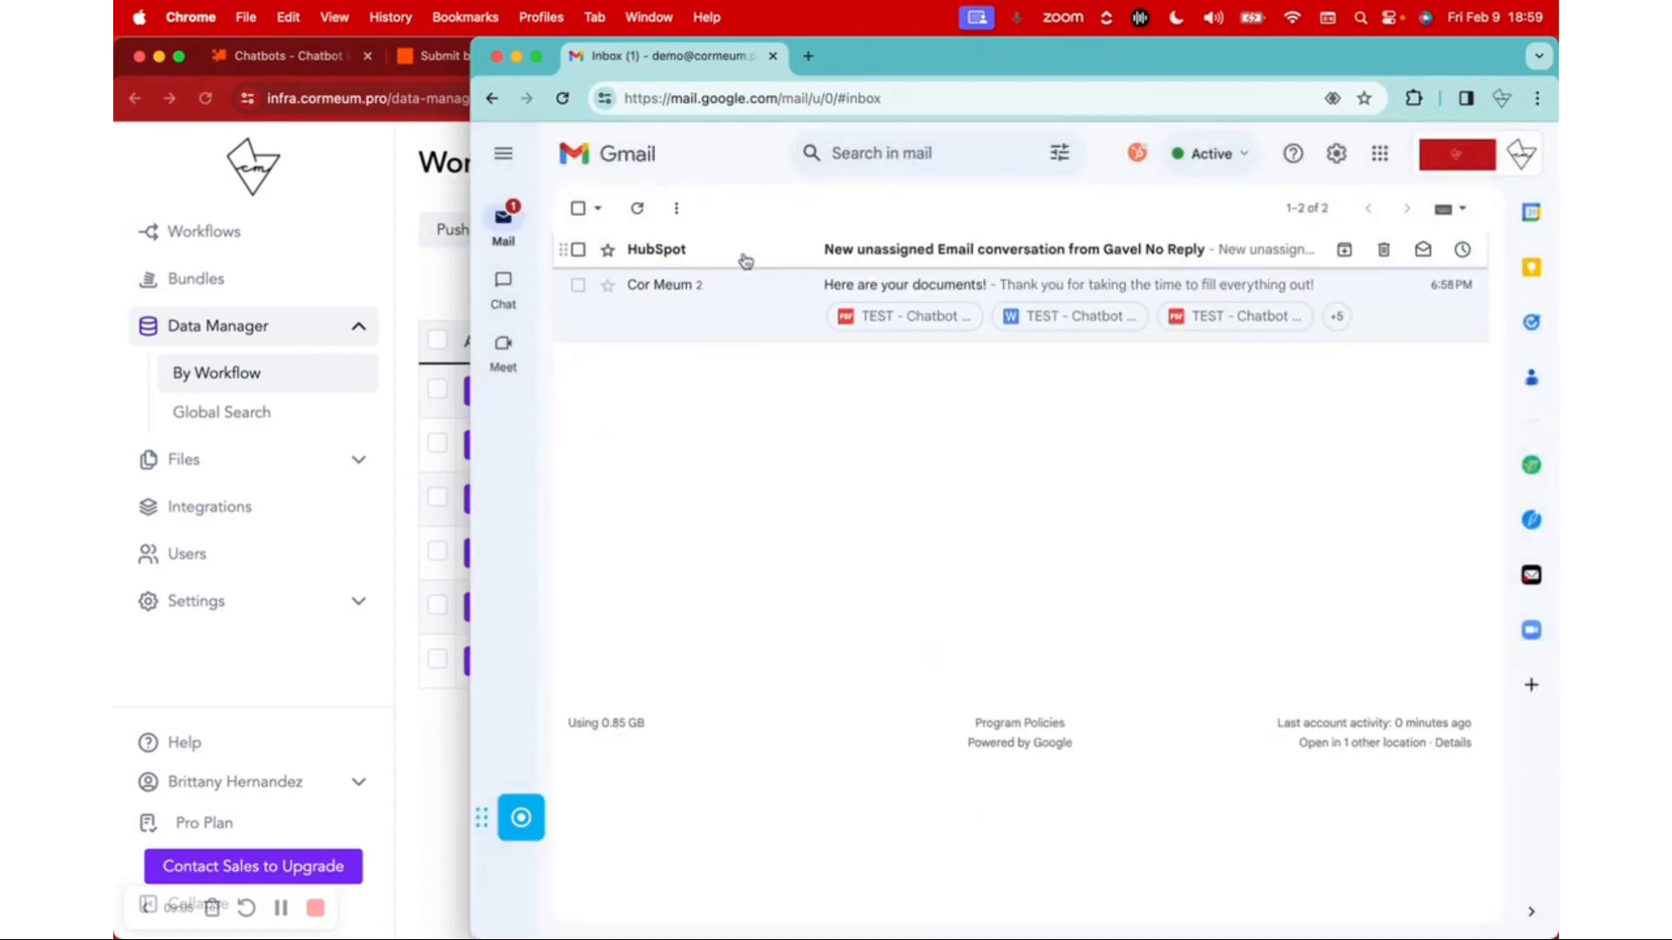
{"action": "left_click", "coordinate": [738, 252]}
{"action": "left_click", "coordinate": [719, 209]}
{"action": "left_click", "coordinate": [380, 209]}
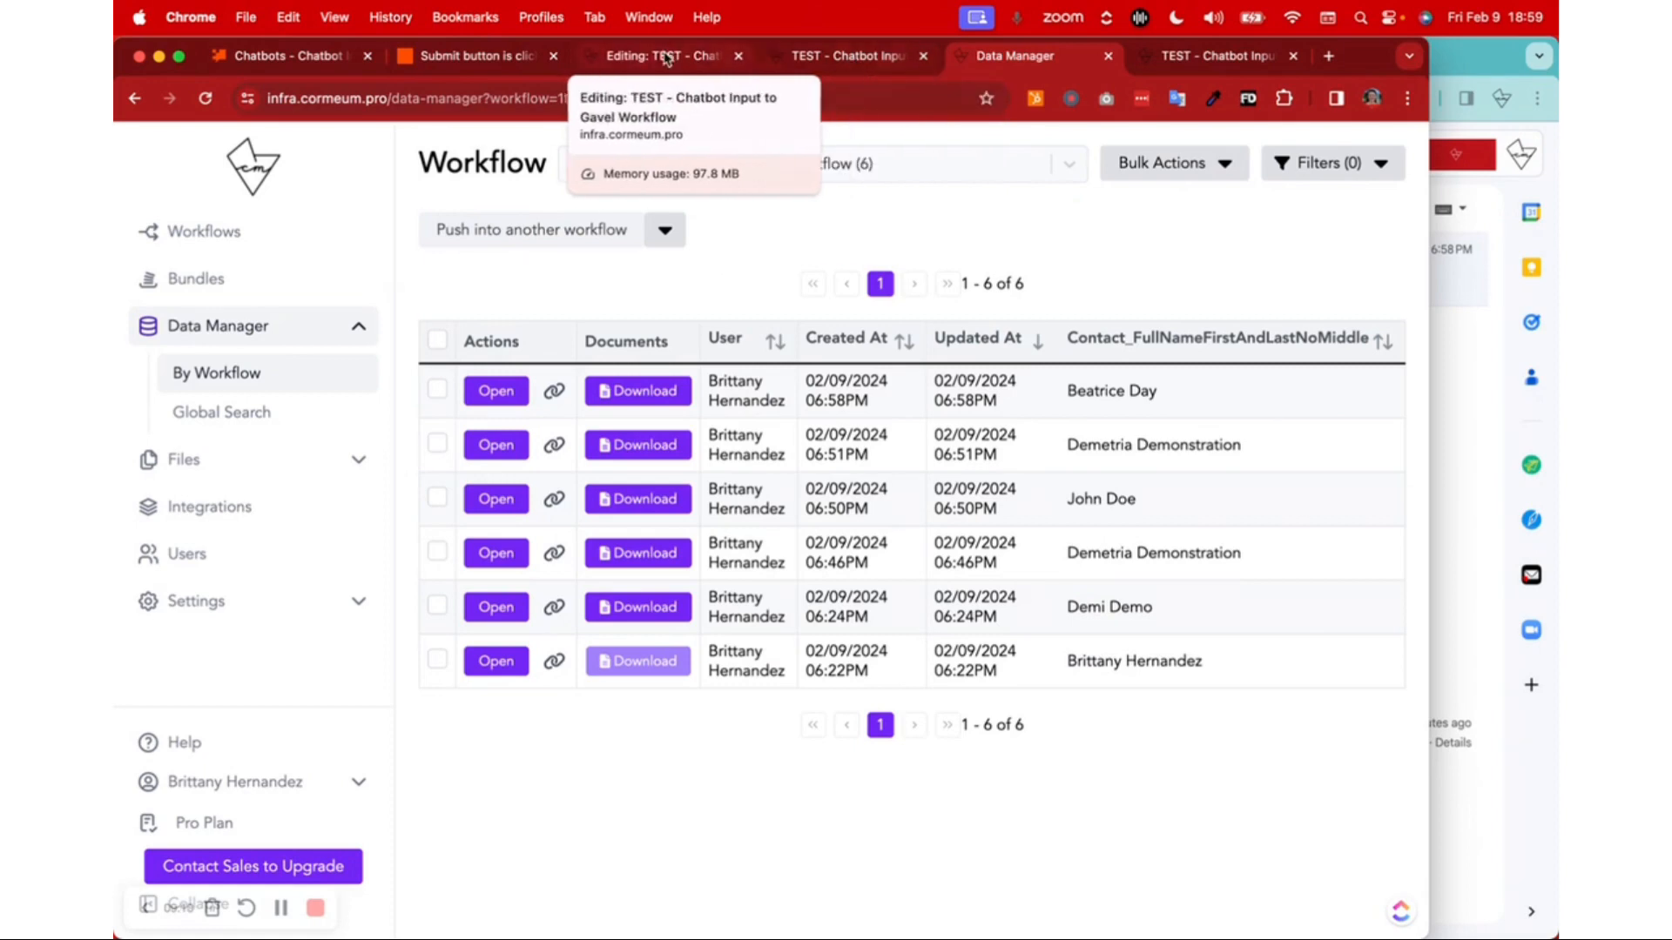
- Review the workflow's Output Documents email options, including the Docx format
{"action": "left_click", "coordinate": [666, 57]}
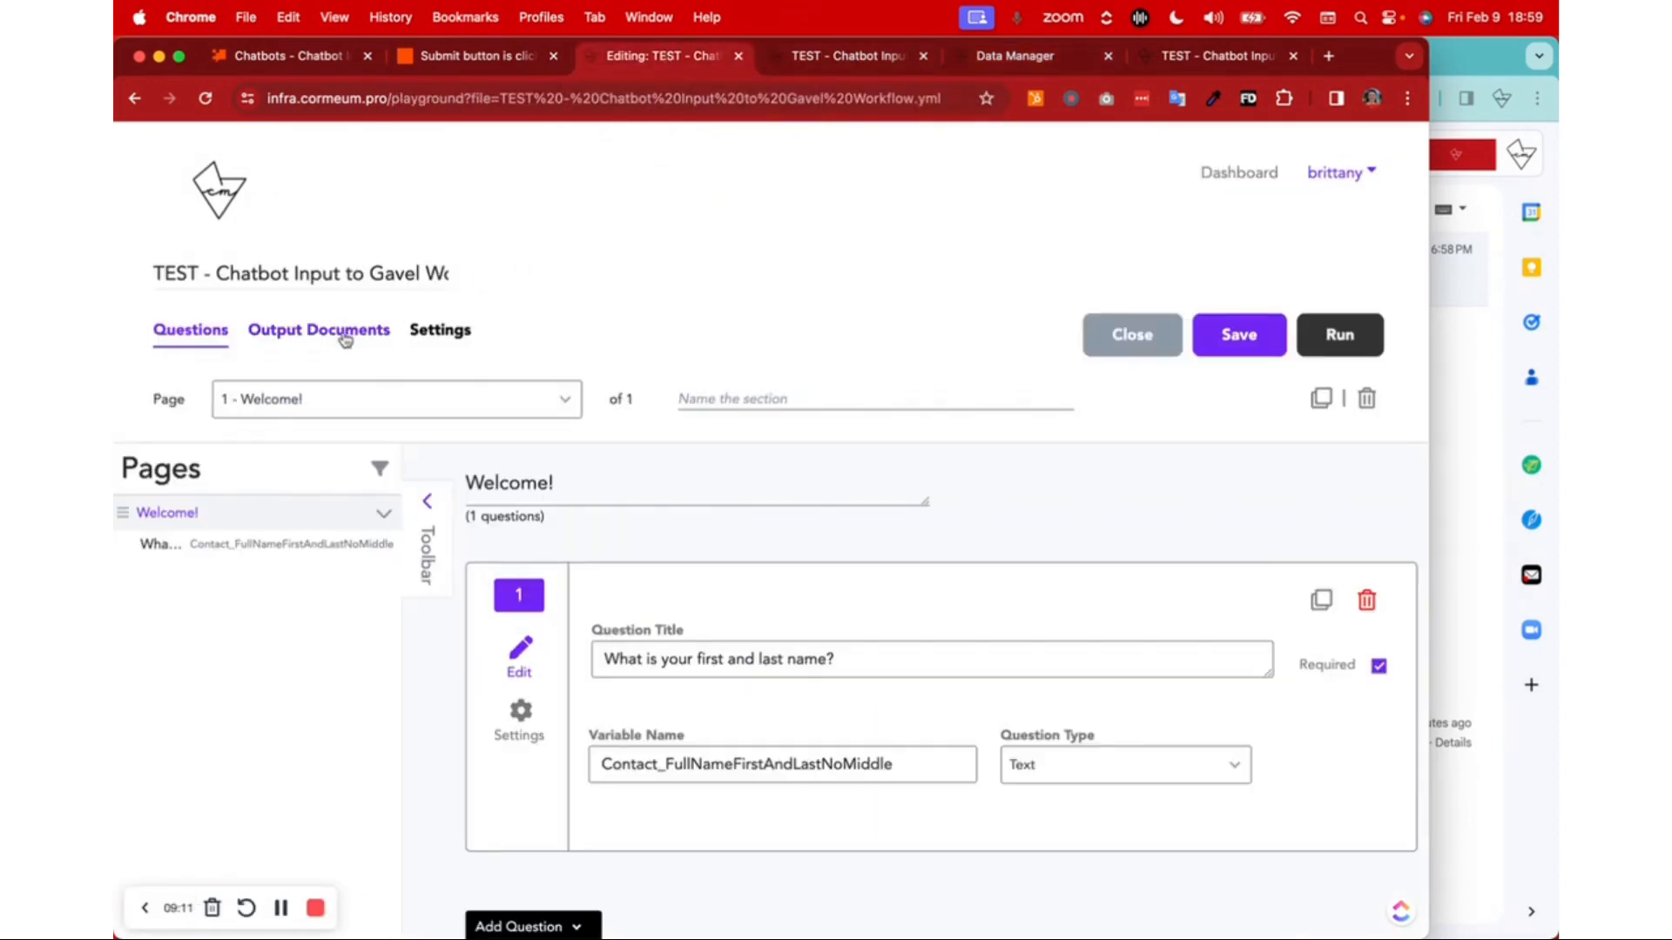
{"action": "left_click", "coordinate": [345, 340]}
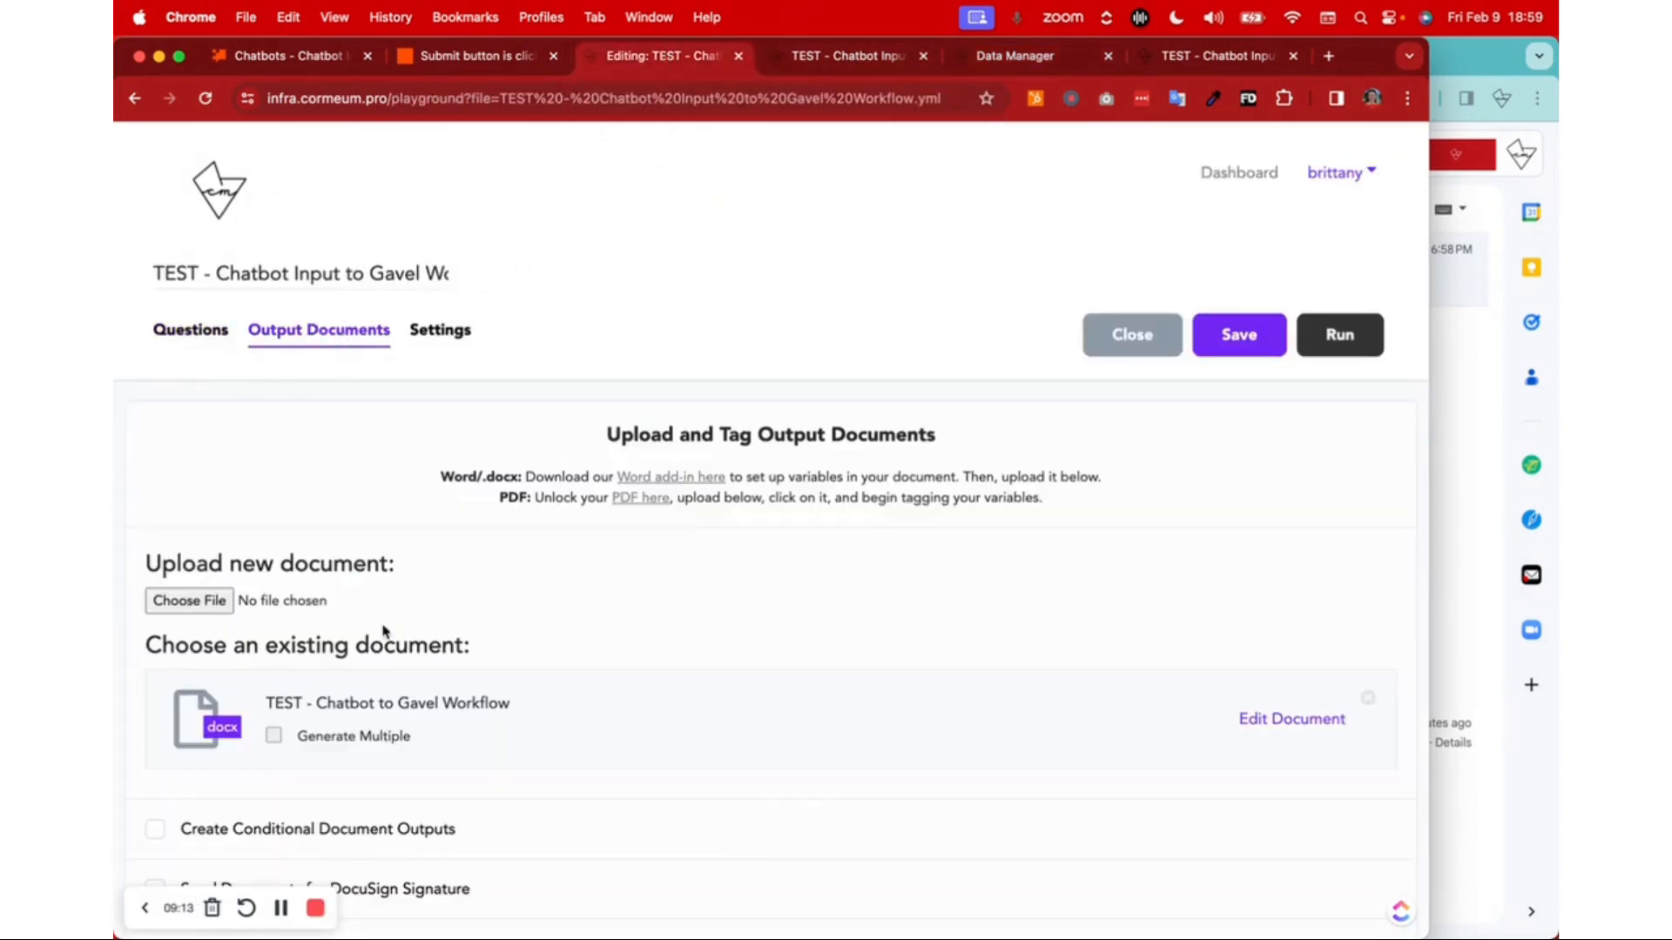
{"action": "scroll", "coordinate": [387, 644], "scroll_direction": "down", "scroll_amount": 3}
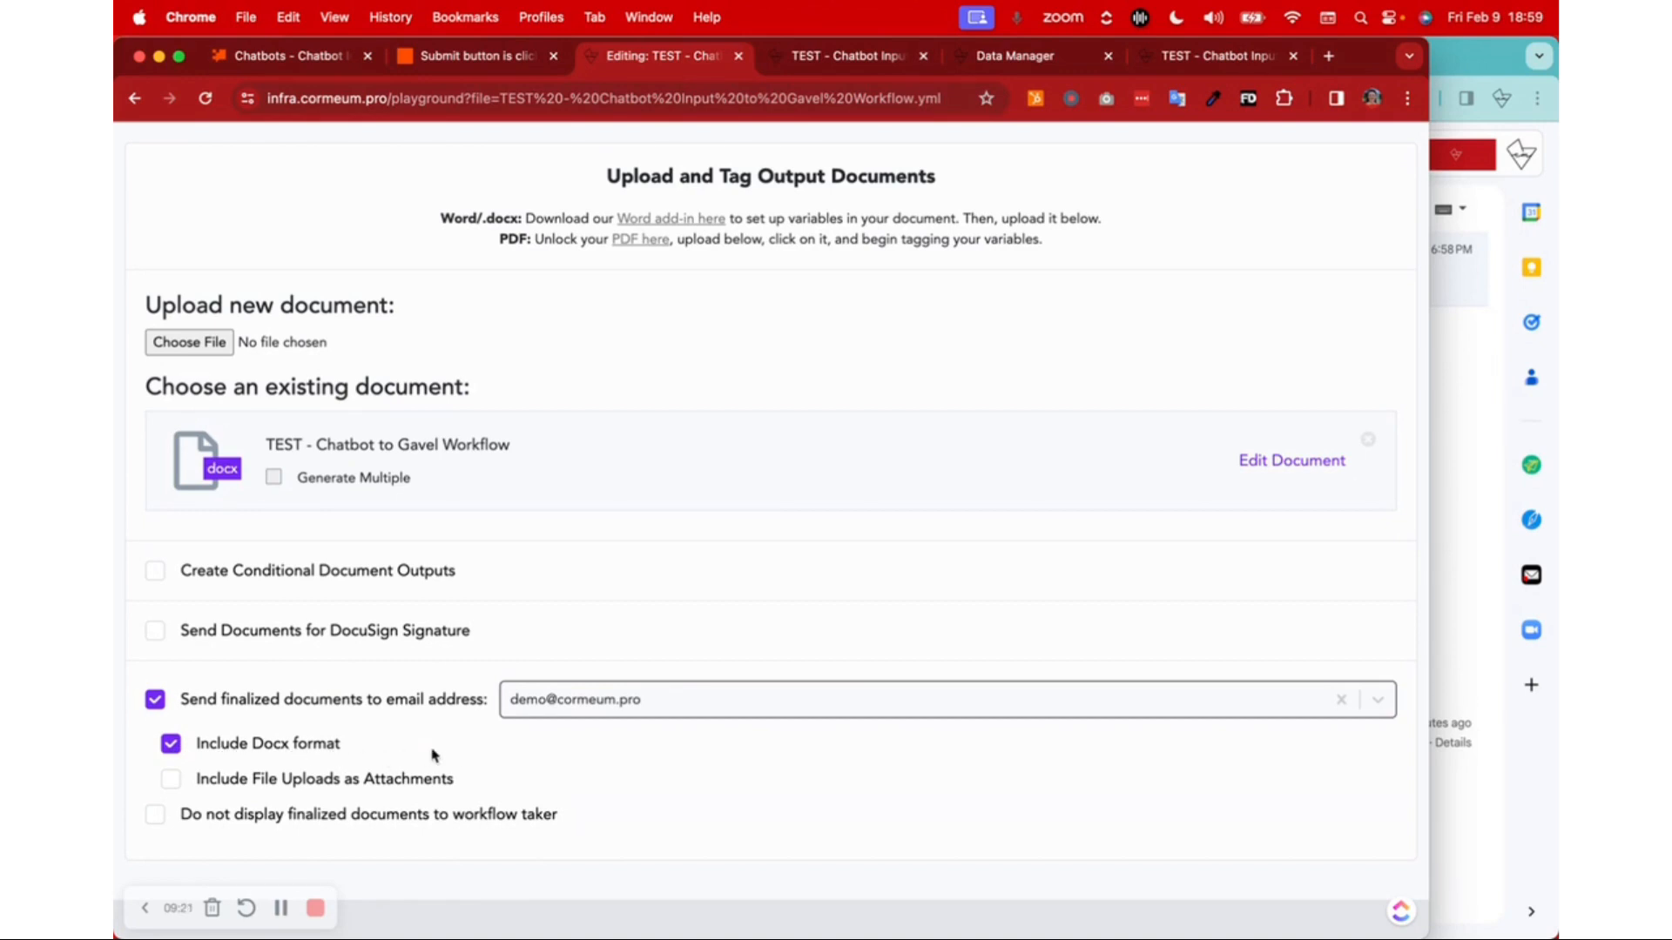
{"action": "scroll", "coordinate": [1044, 519], "scroll_direction": "up", "scroll_amount": 4}
- Return to the workflow's Questions list and scroll through the name question editor
{"action": "left_click", "coordinate": [188, 330]}
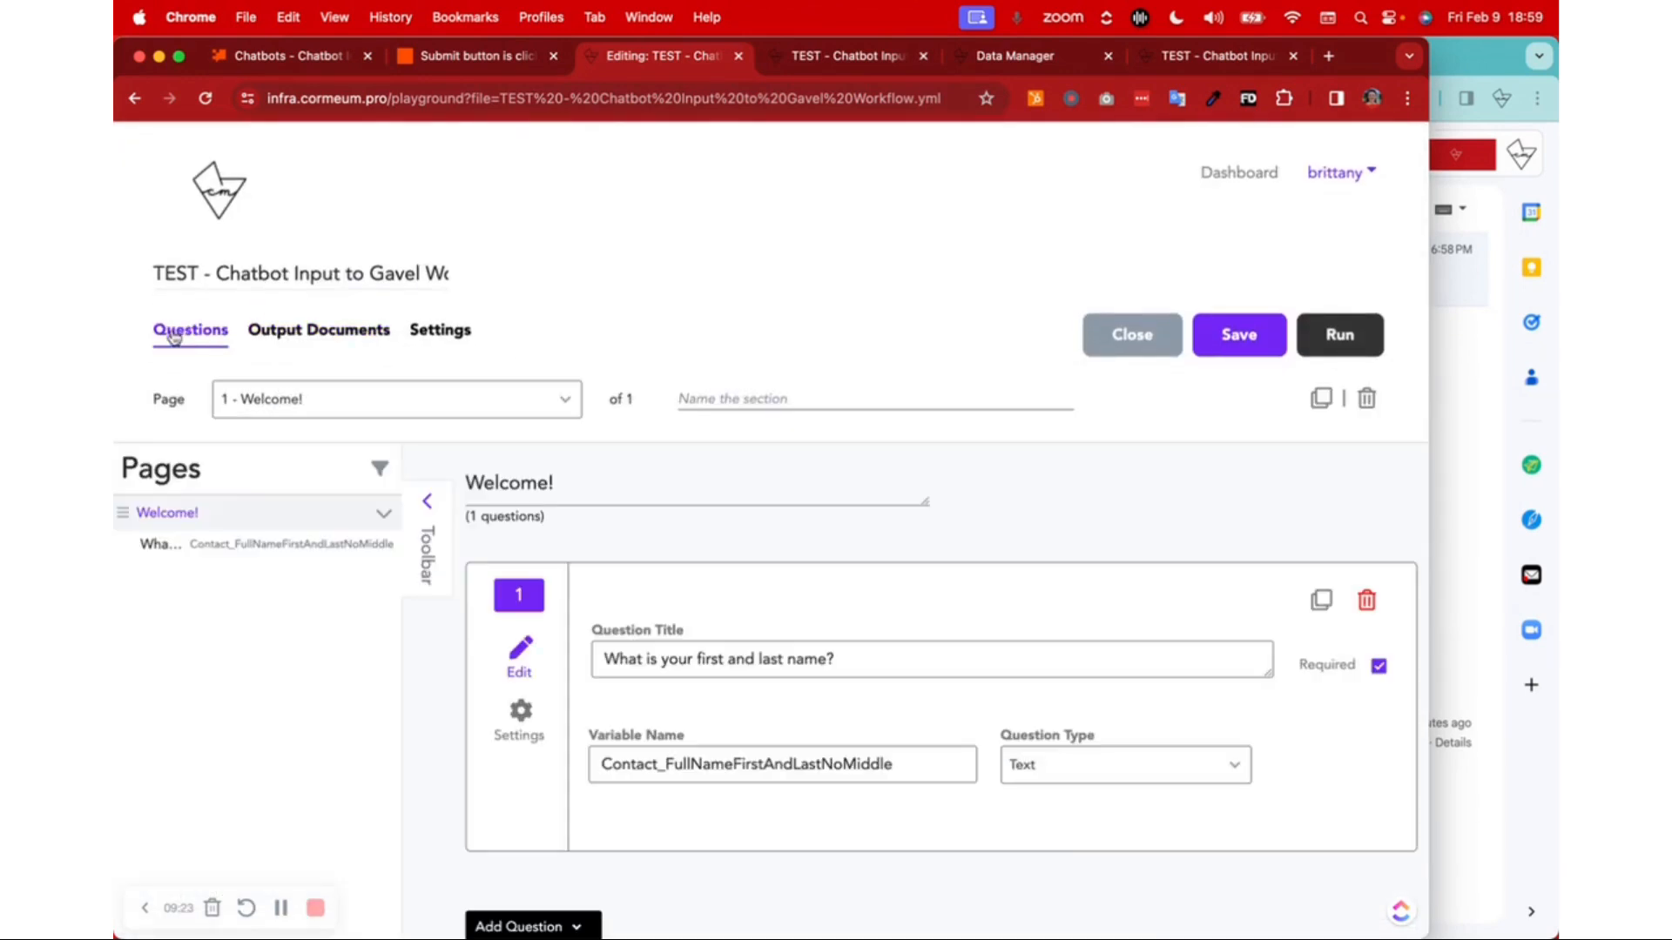
{"action": "left_click", "coordinate": [1487, 54]}
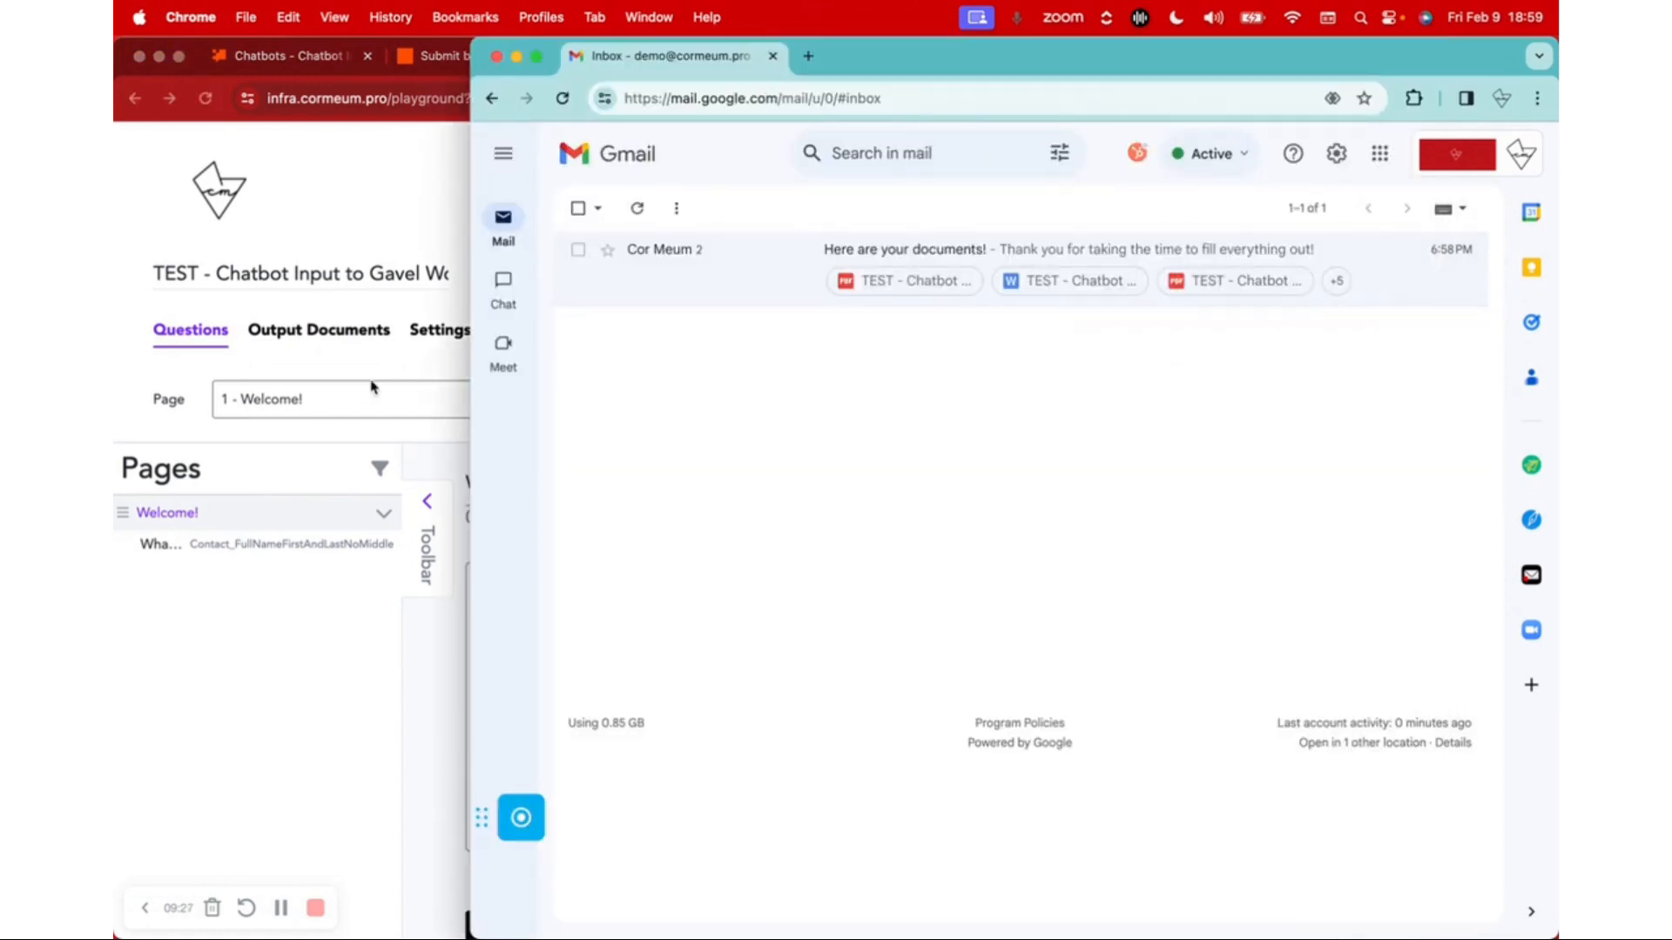
{"action": "left_click", "coordinate": [441, 704]}
{"action": "scroll", "coordinate": [957, 612], "scroll_direction": "down", "scroll_amount": 1}
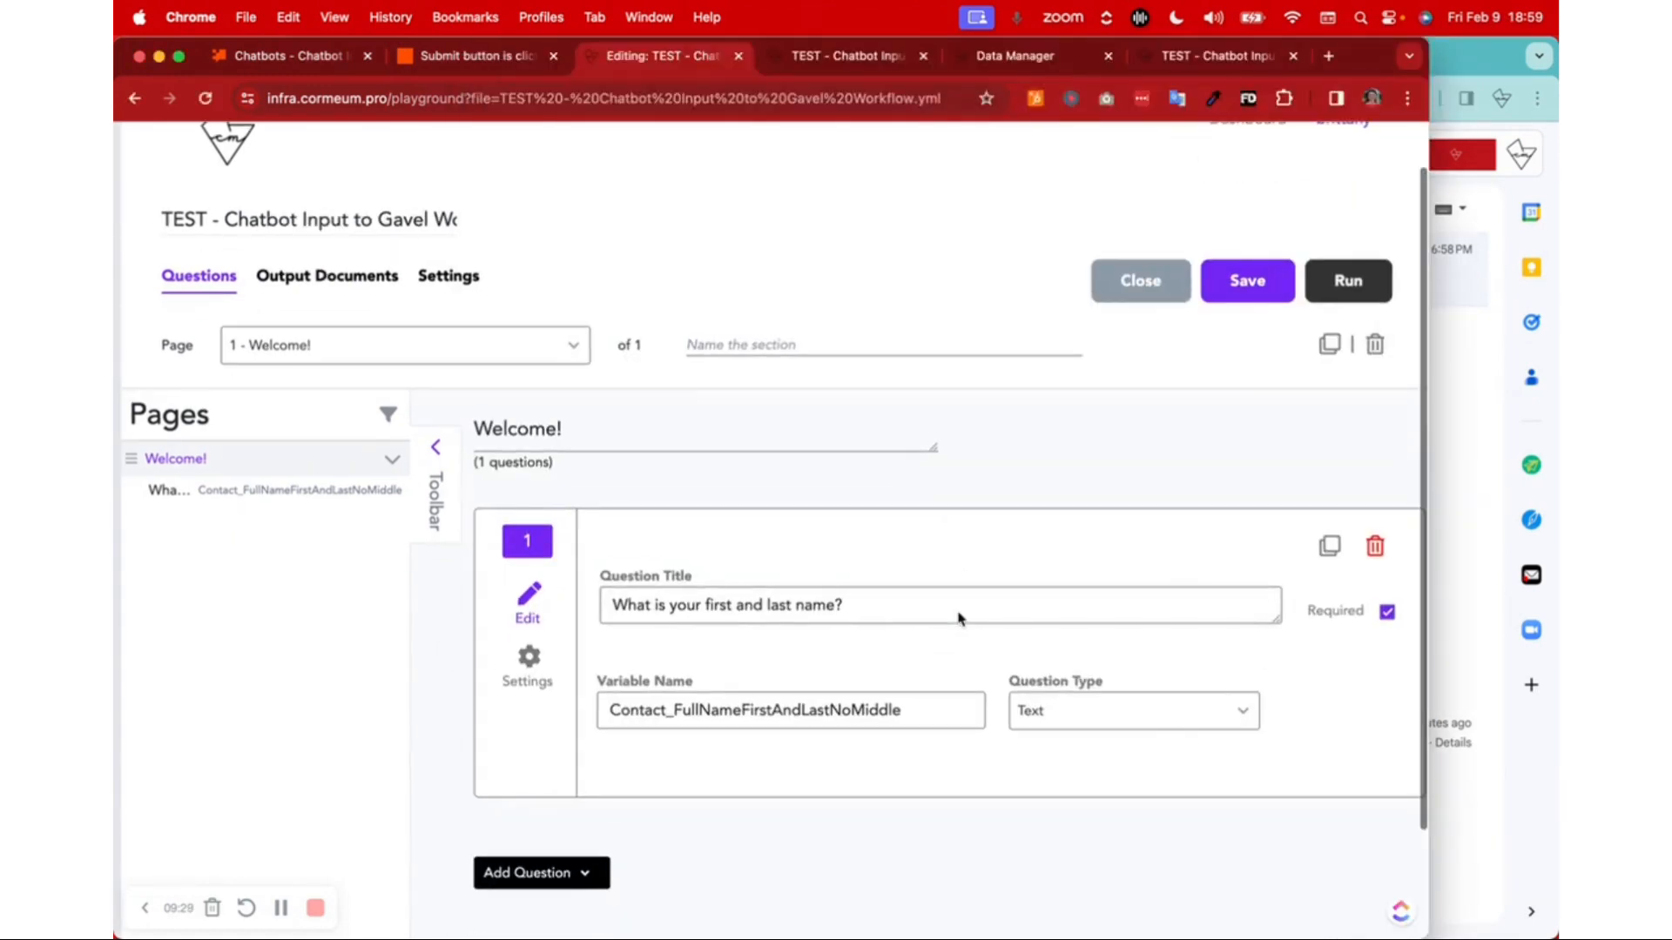
{"action": "scroll", "coordinate": [958, 612], "scroll_direction": "down", "scroll_amount": 3}
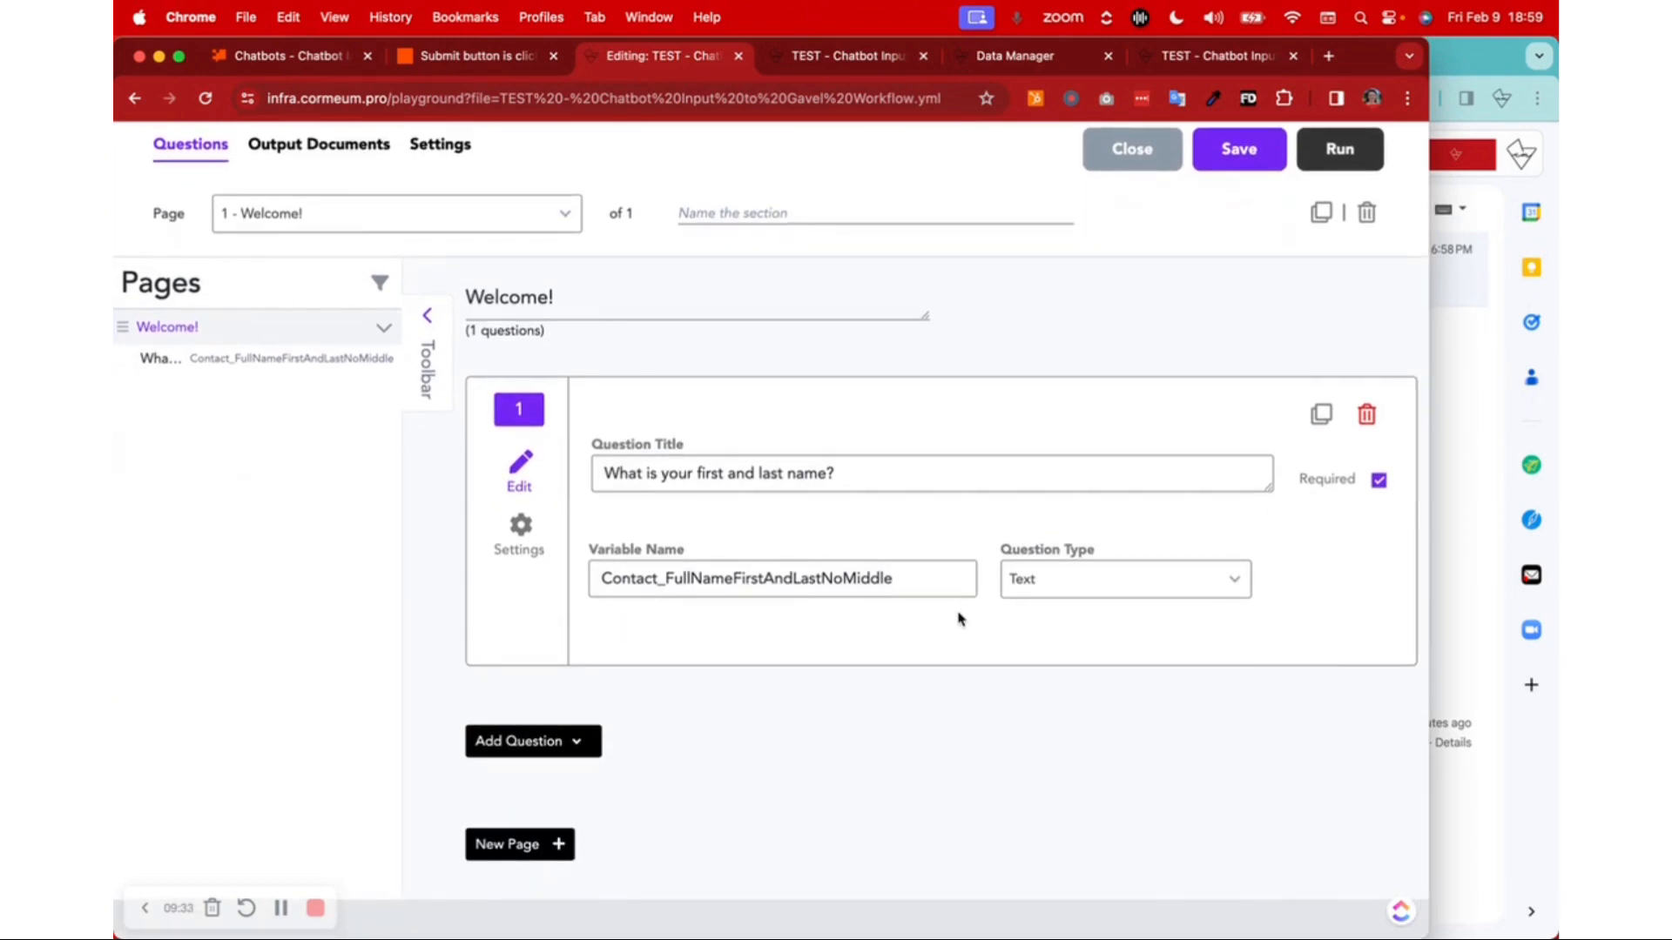
{"action": "scroll", "coordinate": [959, 619], "scroll_direction": "up", "scroll_amount": 4}
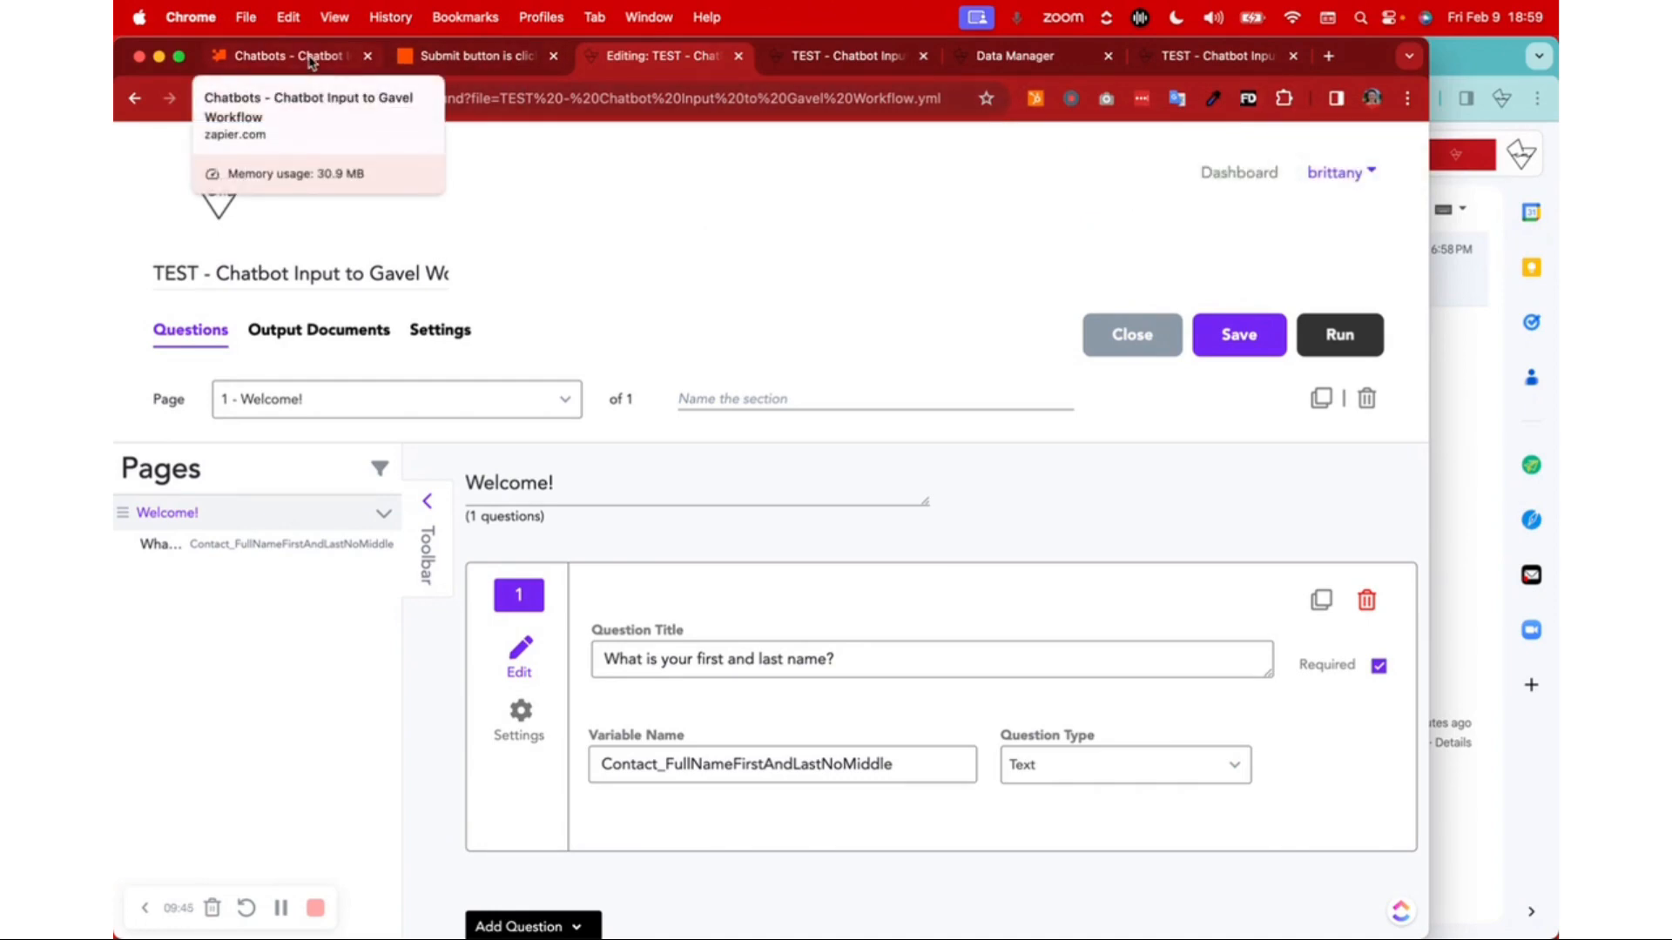
- Return to the Zapier chatbot's Action details showing the submit button and notification text
{"action": "left_click", "coordinate": [311, 62]}
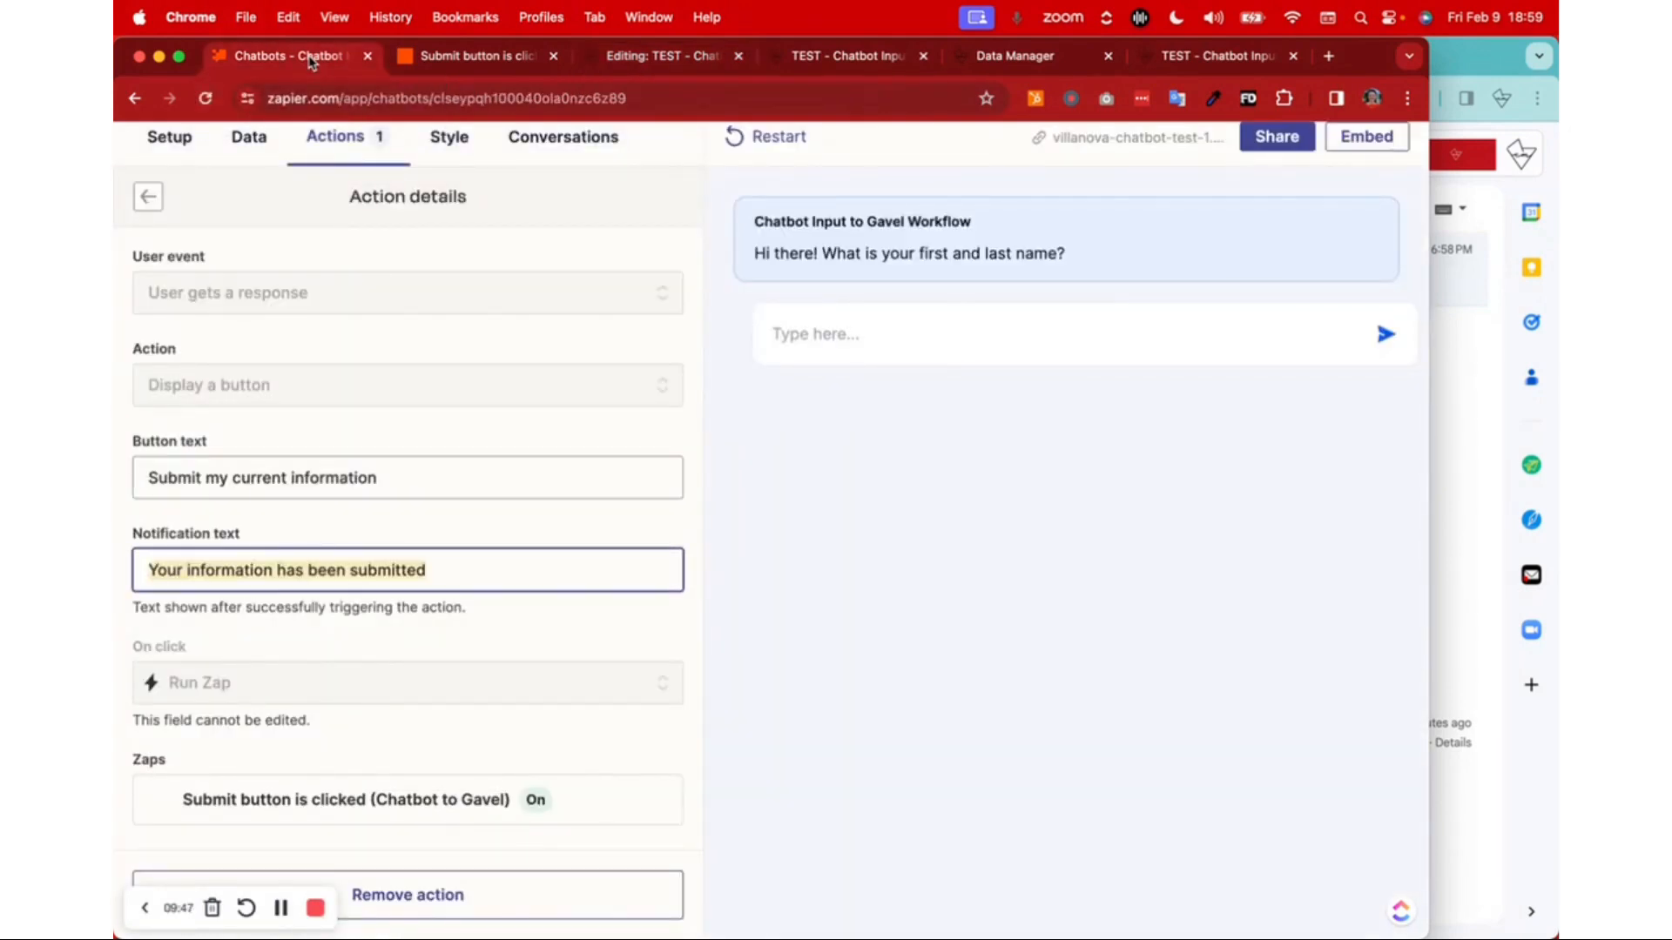